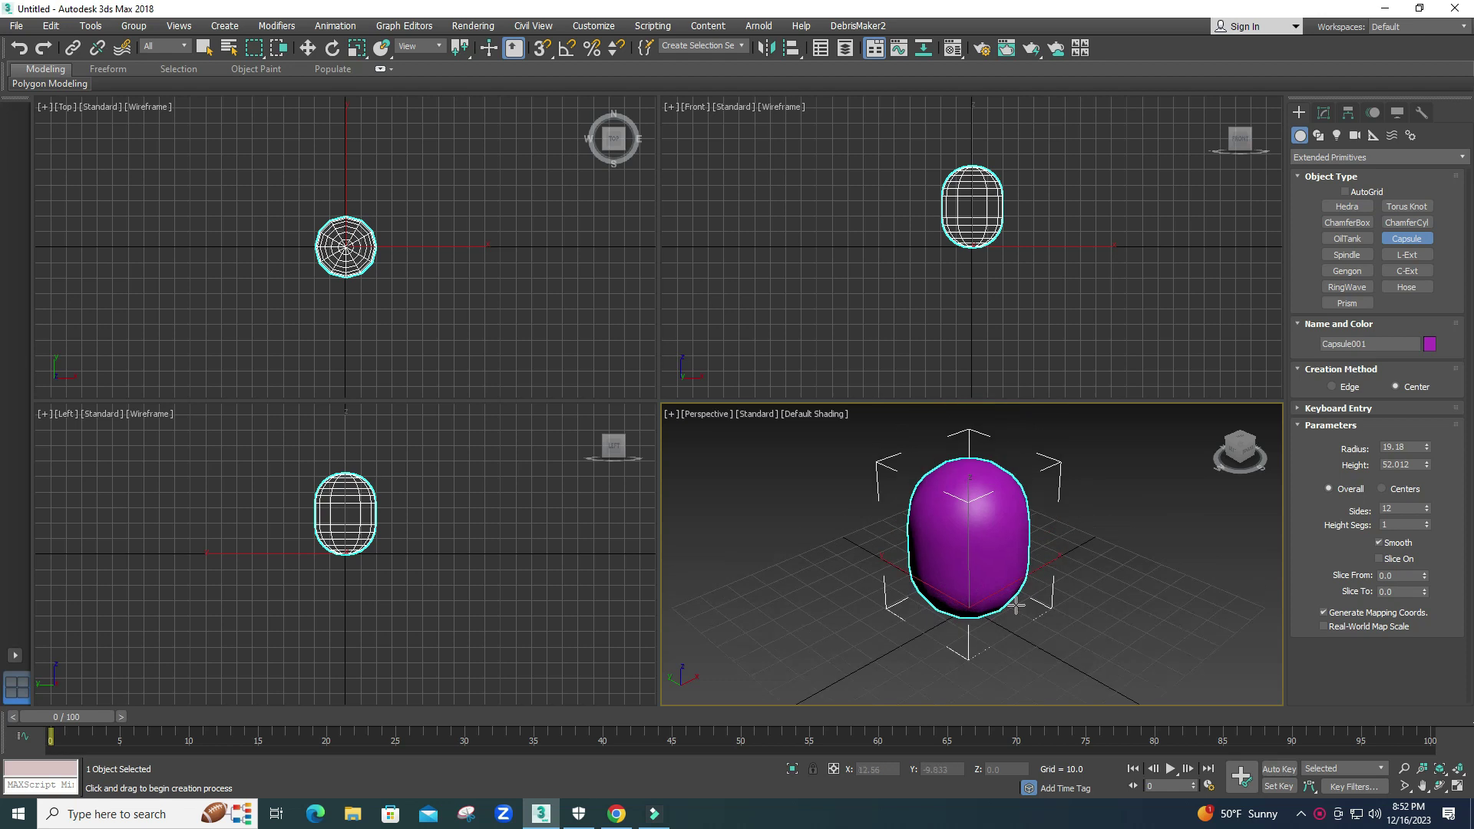
Rename the capsule as Bell pepper.
click(1324, 113)
click(1349, 134)
text(Bell pepper)
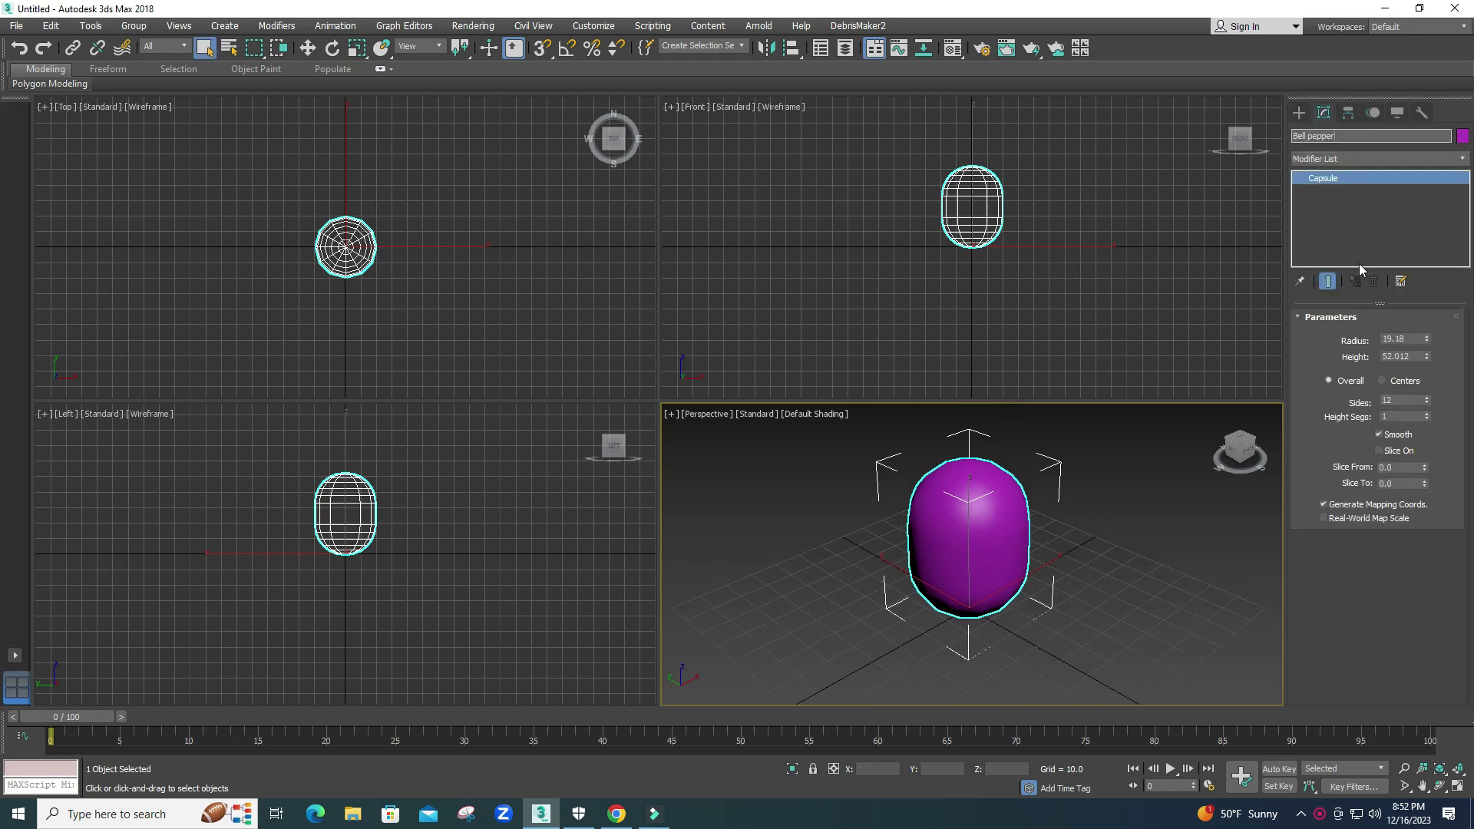
Set the capsule to 10 sides, 2 height segments and a radius of 19.372, with edged faces displayed in the perspective view.
double_click(1405, 401)
text(10)
key(Return)
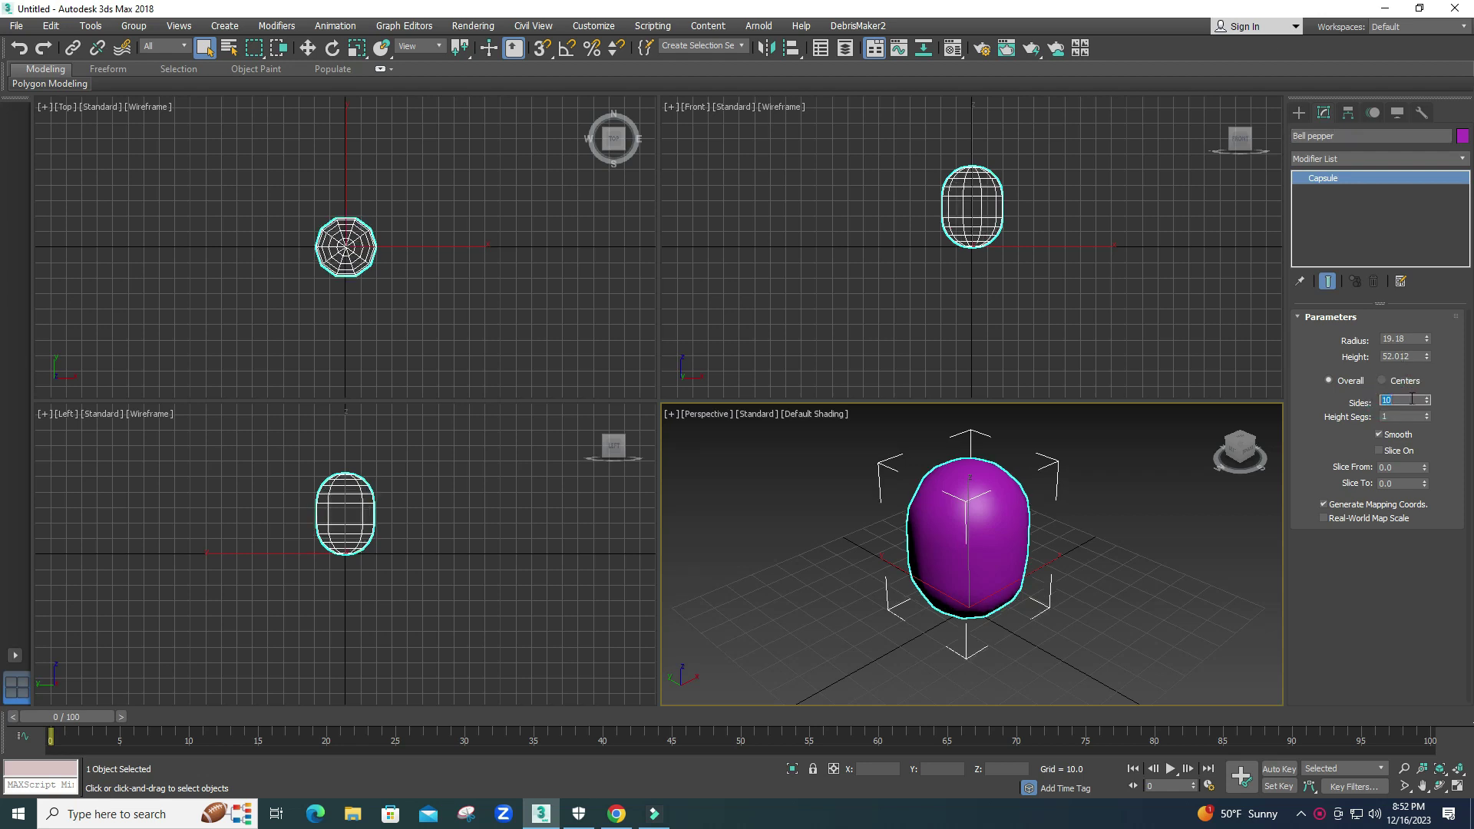
key(F4)
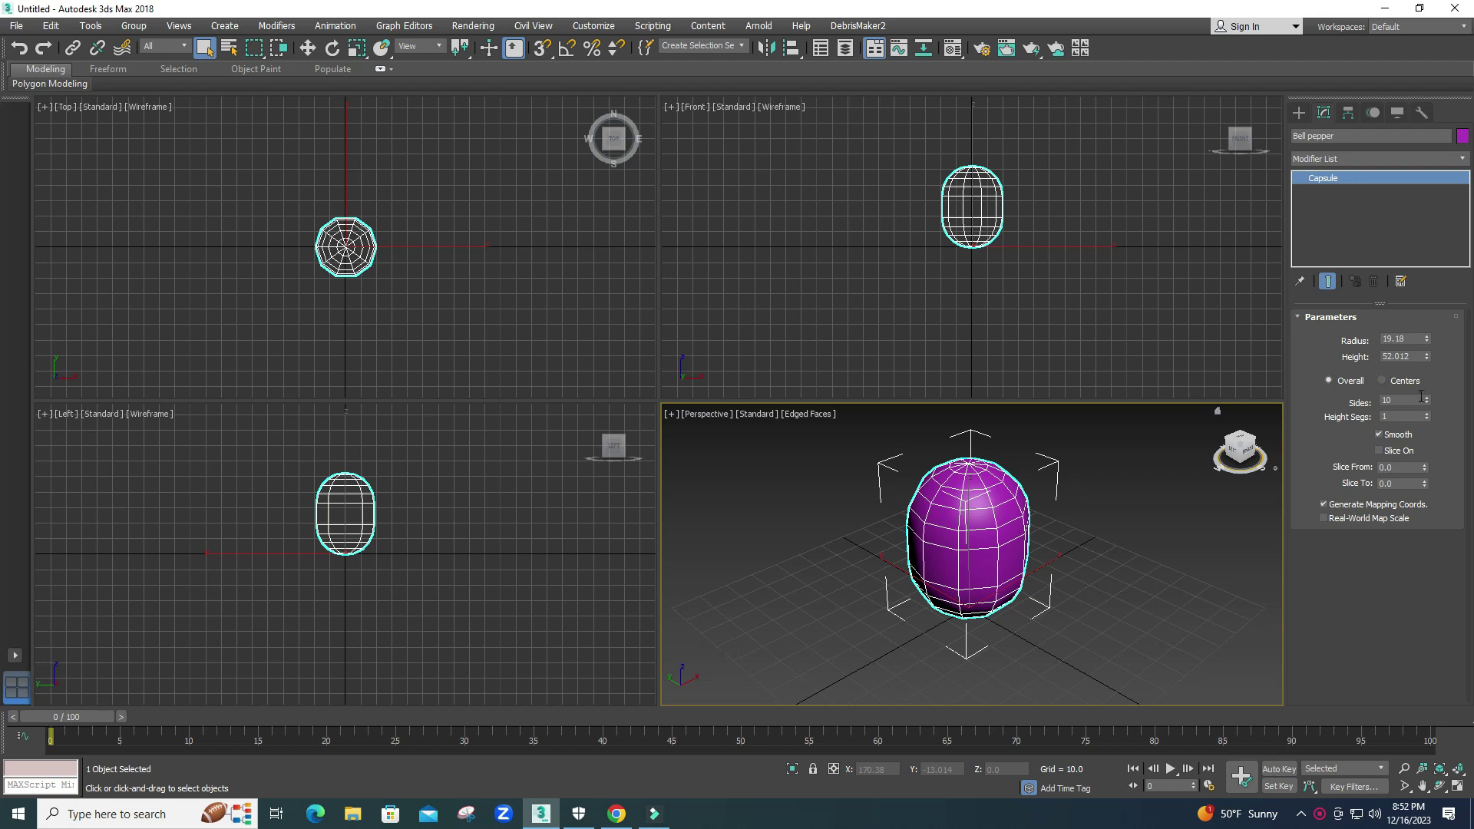
click(1426, 414)
click(1098, 567)
click(1007, 569)
middle_drag(968, 550, 953, 593)
middle_drag(1099, 292, 1085, 342)
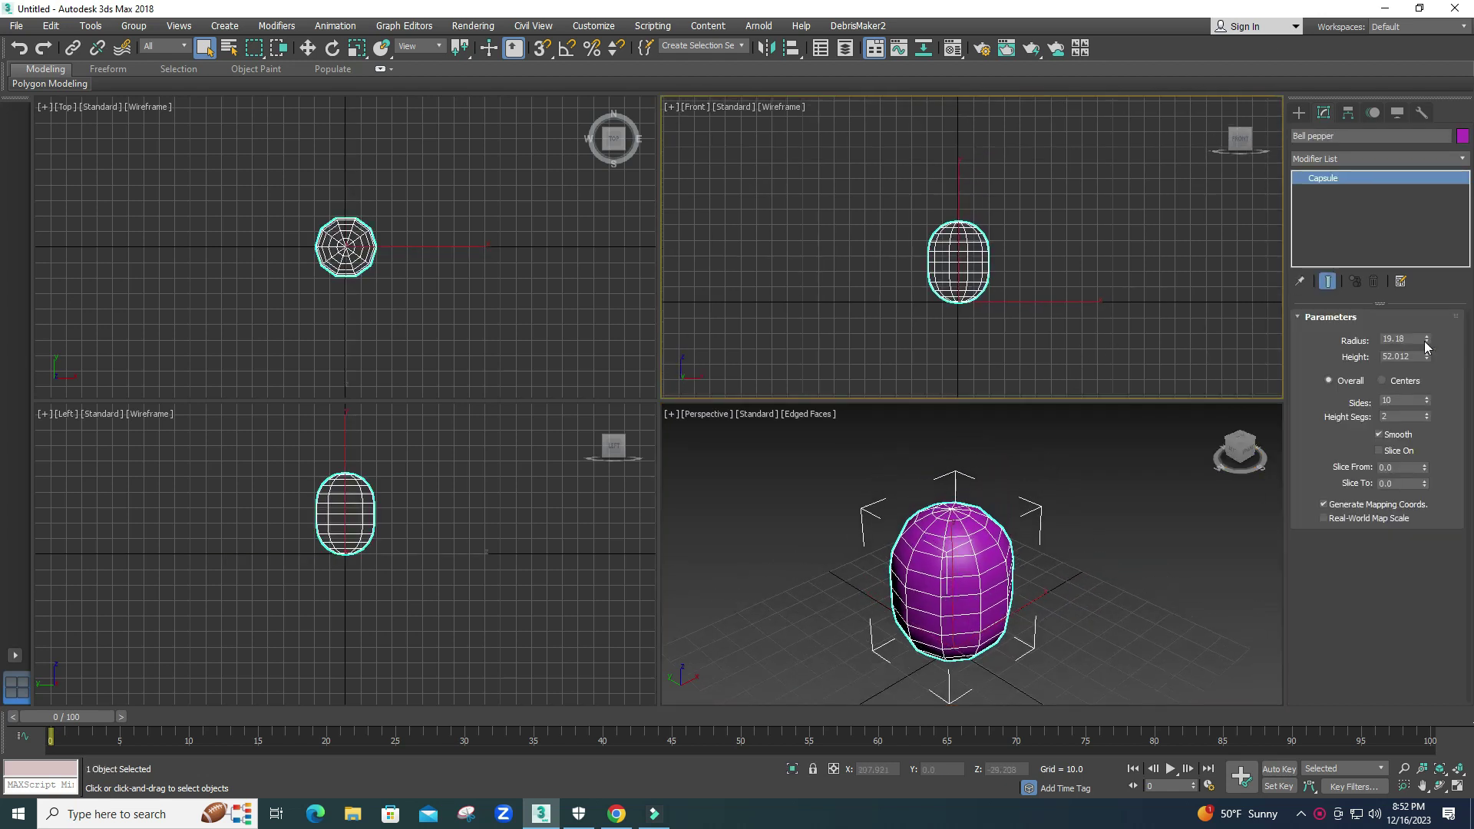
drag(1428, 336, 1428, 339)
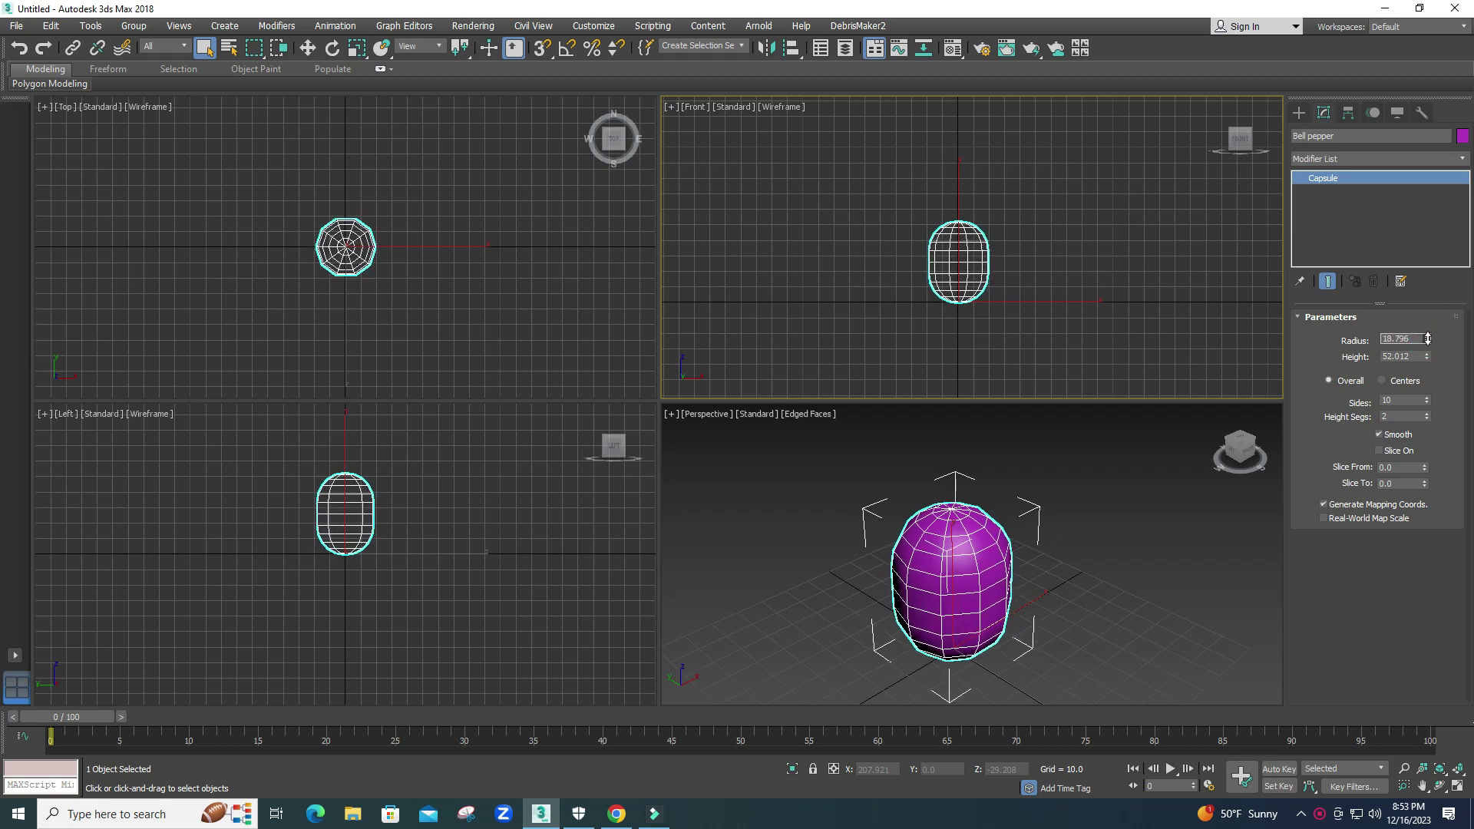
drag(1427, 339, 1429, 335)
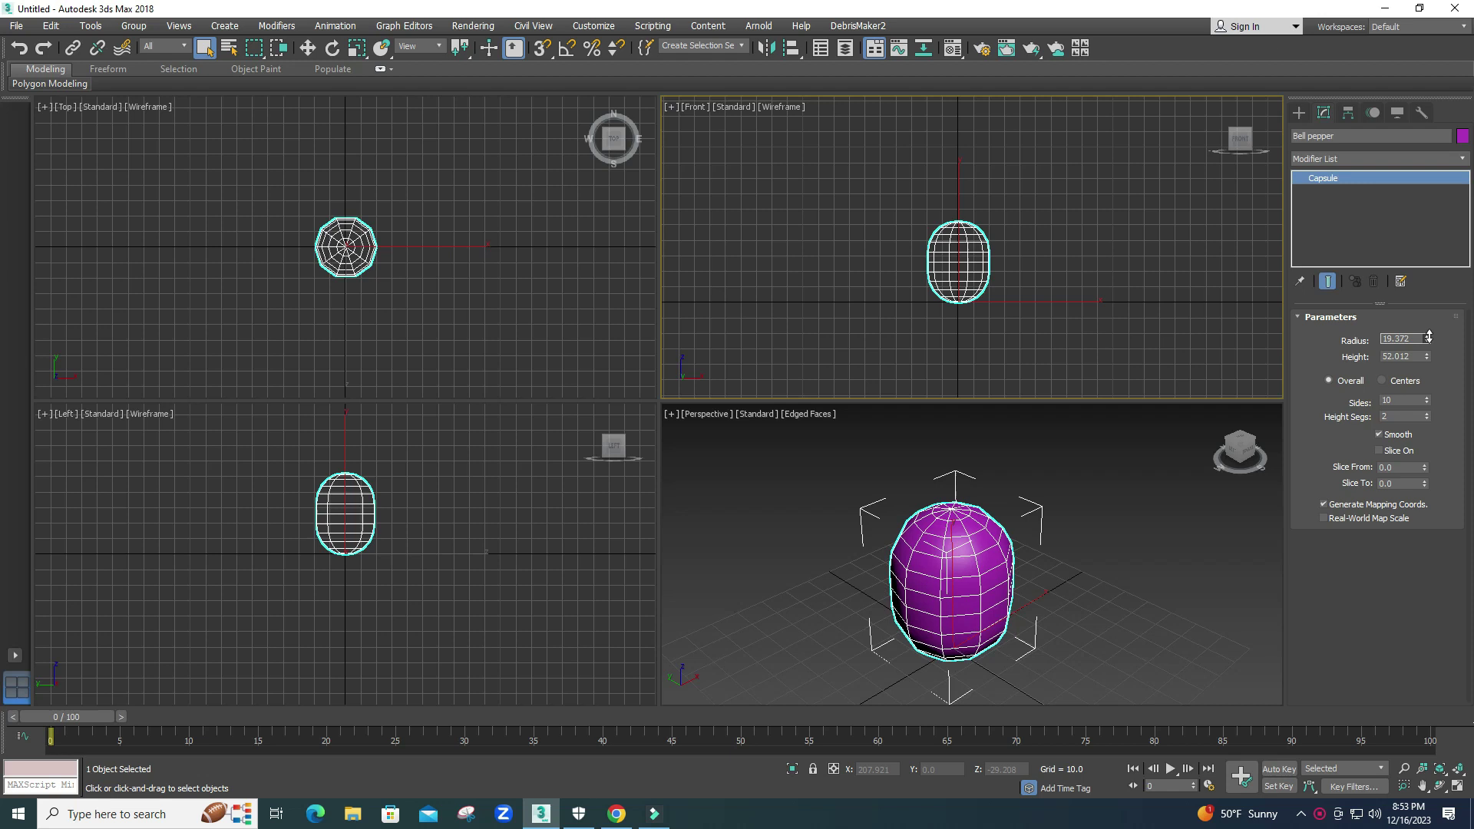
Apply a Taper modifier to the capsule with an amount of 0.72 so that it widens toward the top.
scroll(979, 261, up, 4)
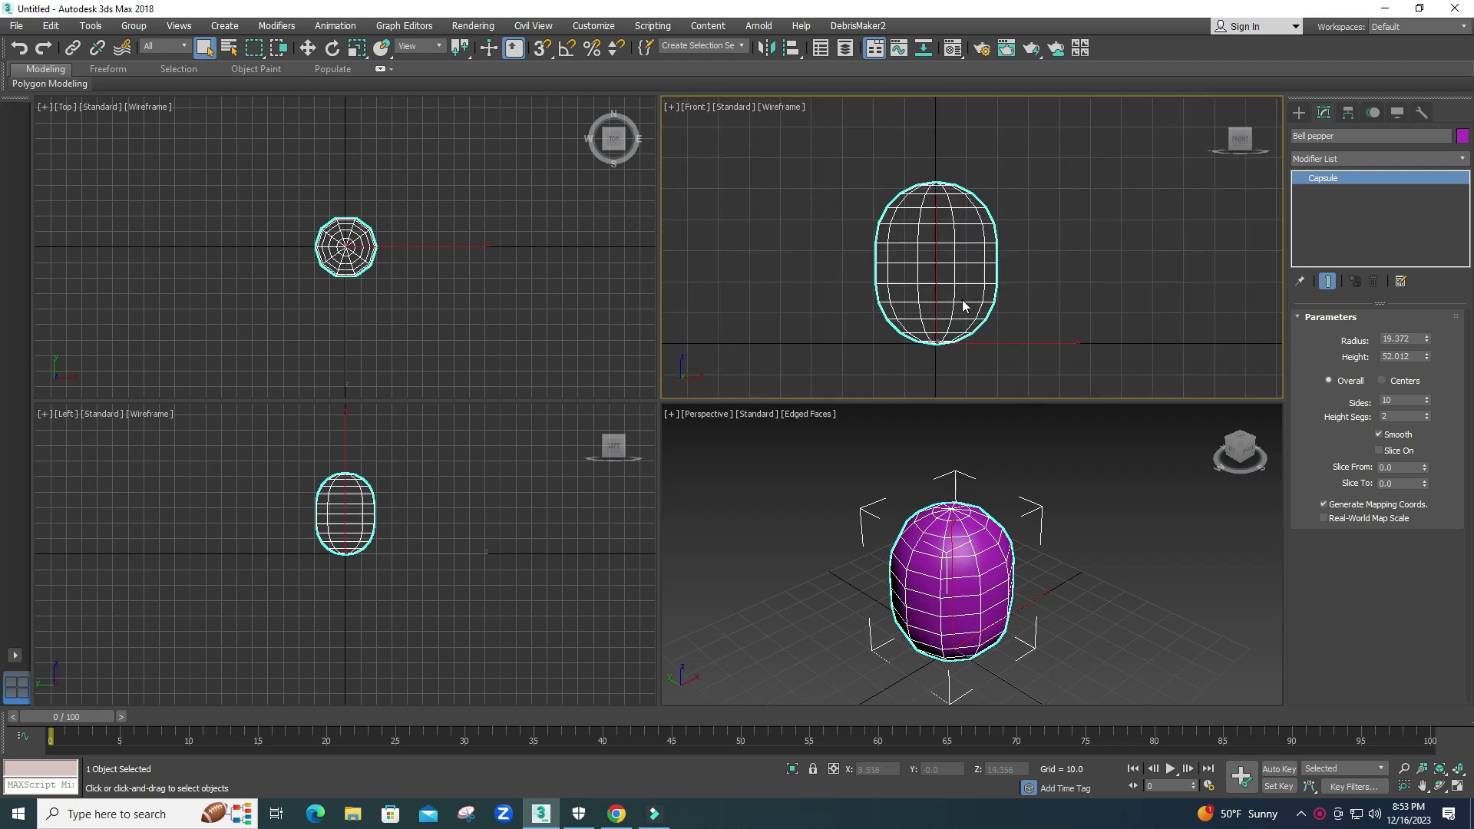
click(1424, 161)
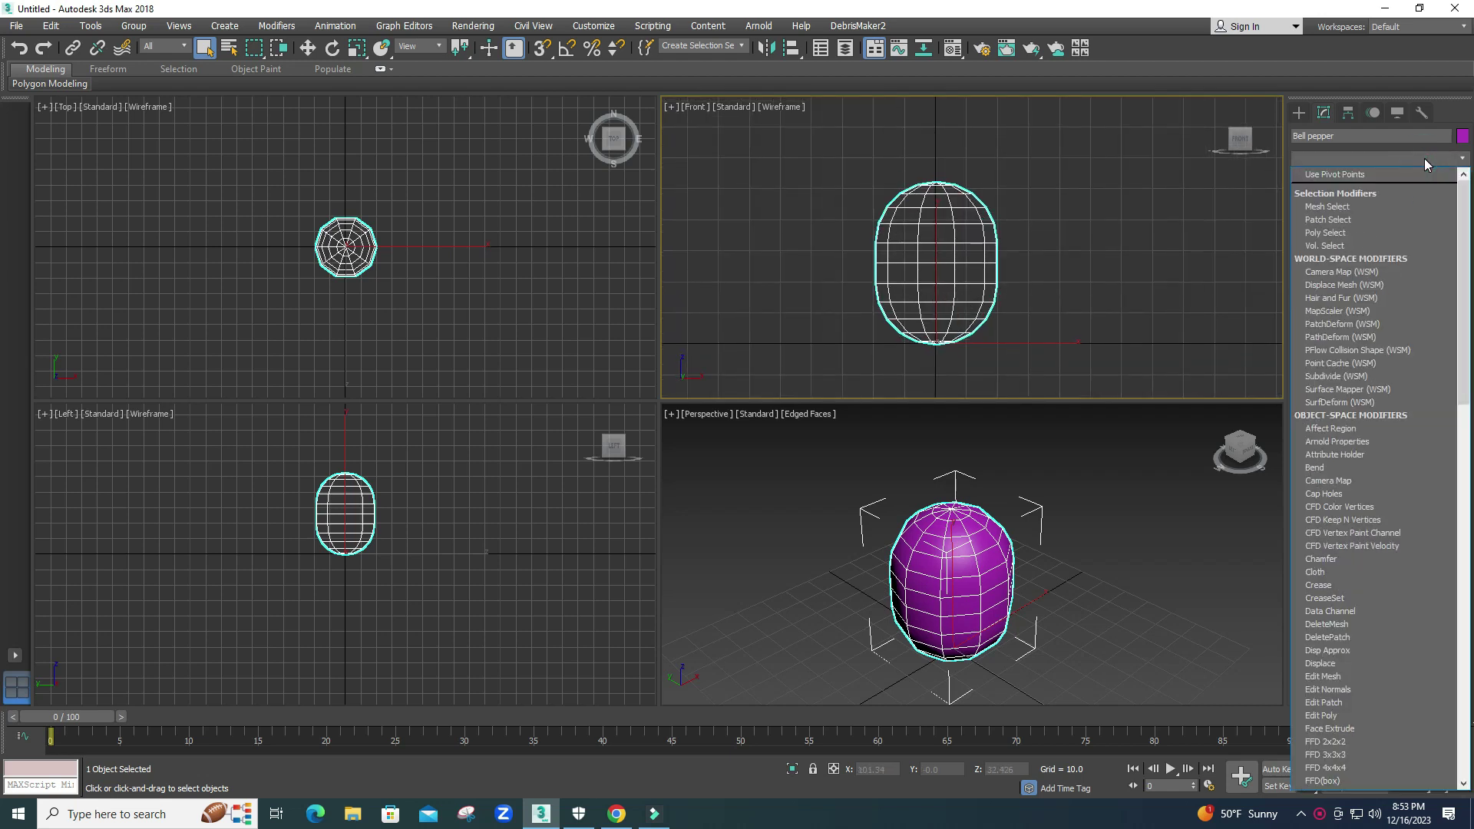
key(t)
click(1317, 474)
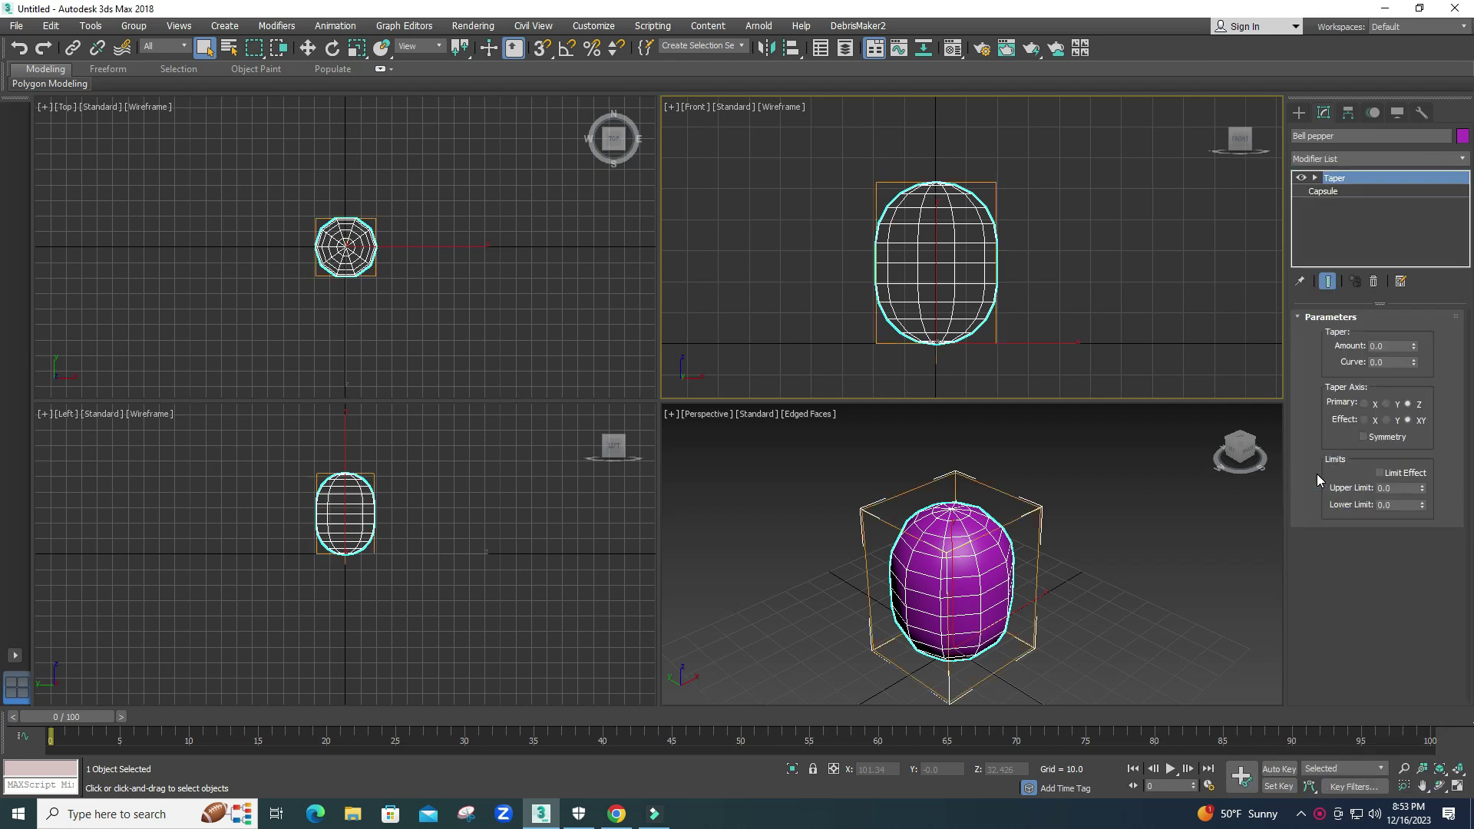
mouse_move(1413, 346)
mouse_down()
mouse_move(1413, 330)
mouse_move(1414, 343)
mouse_up()
scroll(968, 610, down, 5)
alt+middle_drag(969, 610, 975, 565)
scroll(974, 564, up, 3)
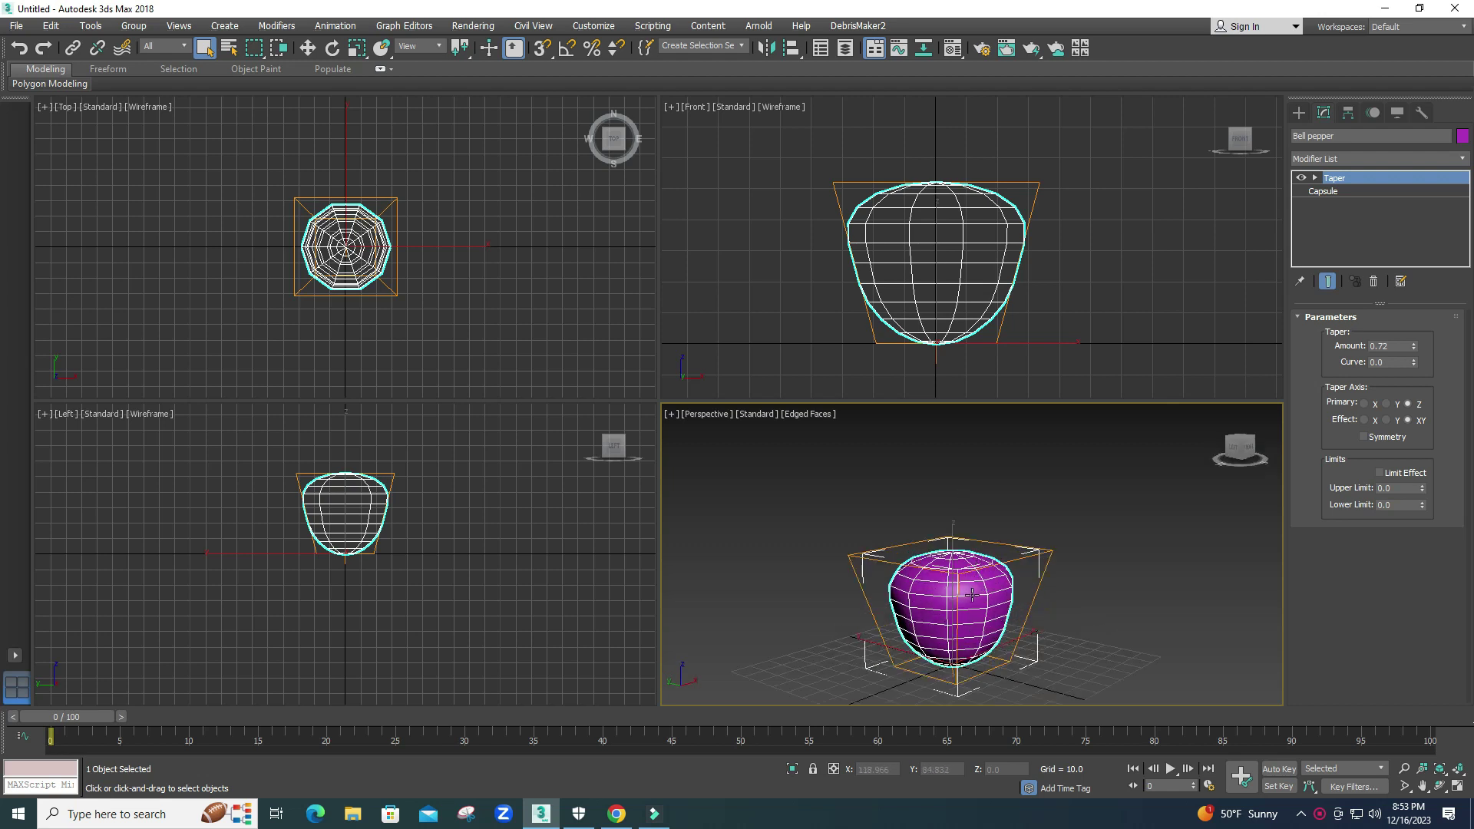
Convert the tapered capsule to an Editable Poly.
right_click(972, 590)
mouse_move(1098, 750)
click(1188, 760)
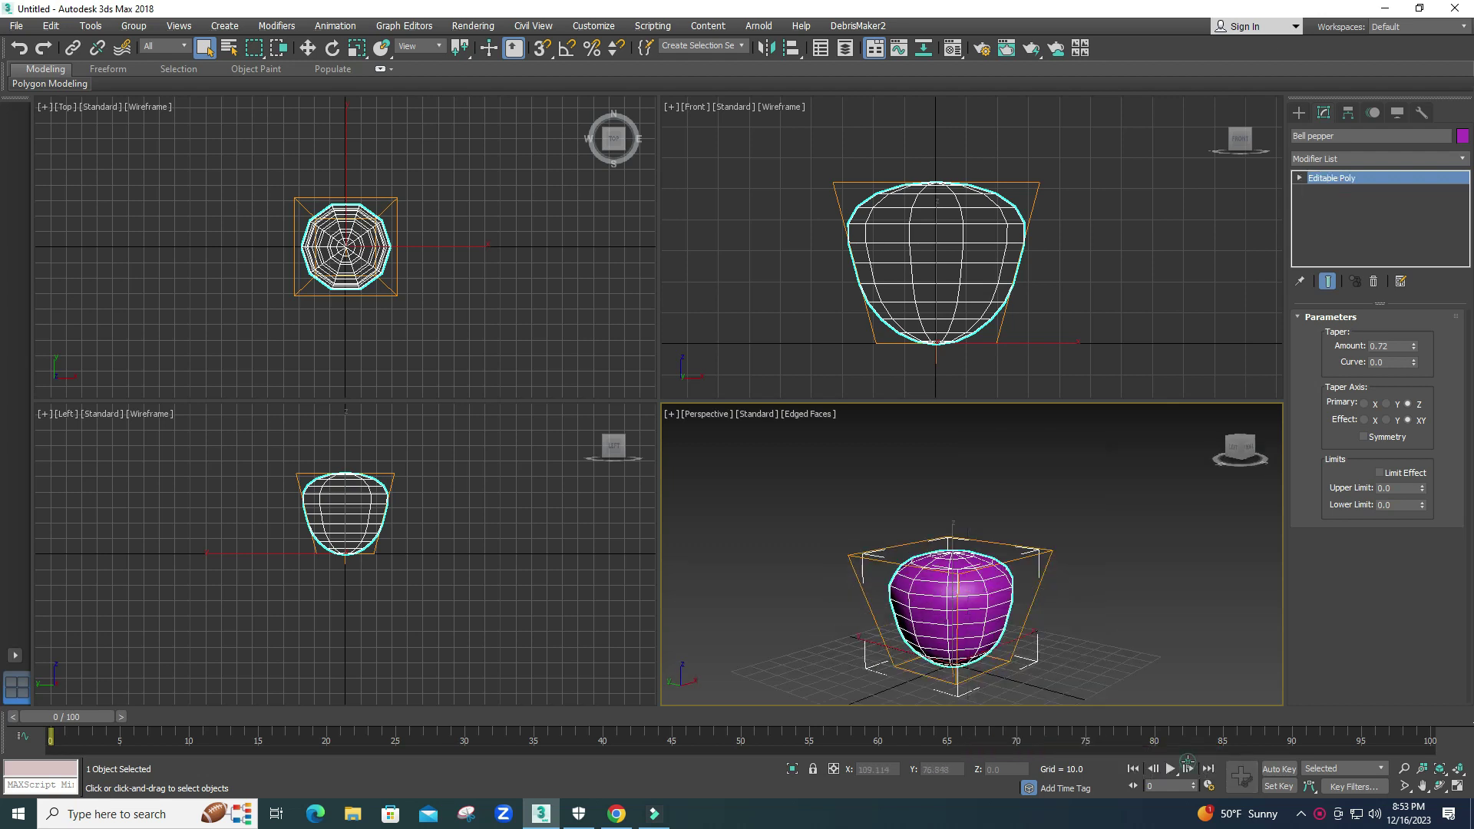
Select all vertices below the body's upper shoulder in the front view and move them down to stretch the body.
click(1337, 334)
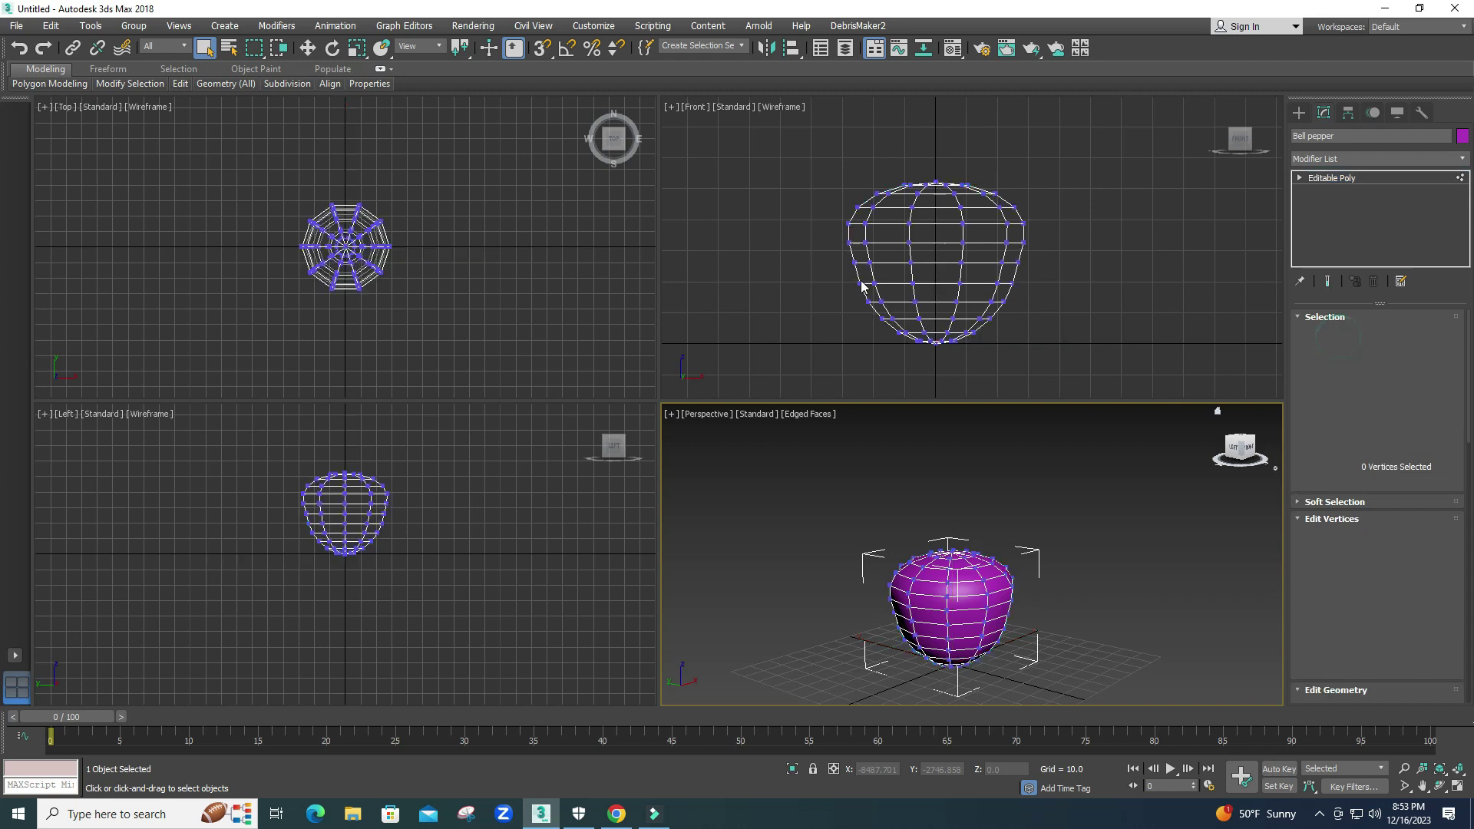
drag(832, 234, 1084, 372)
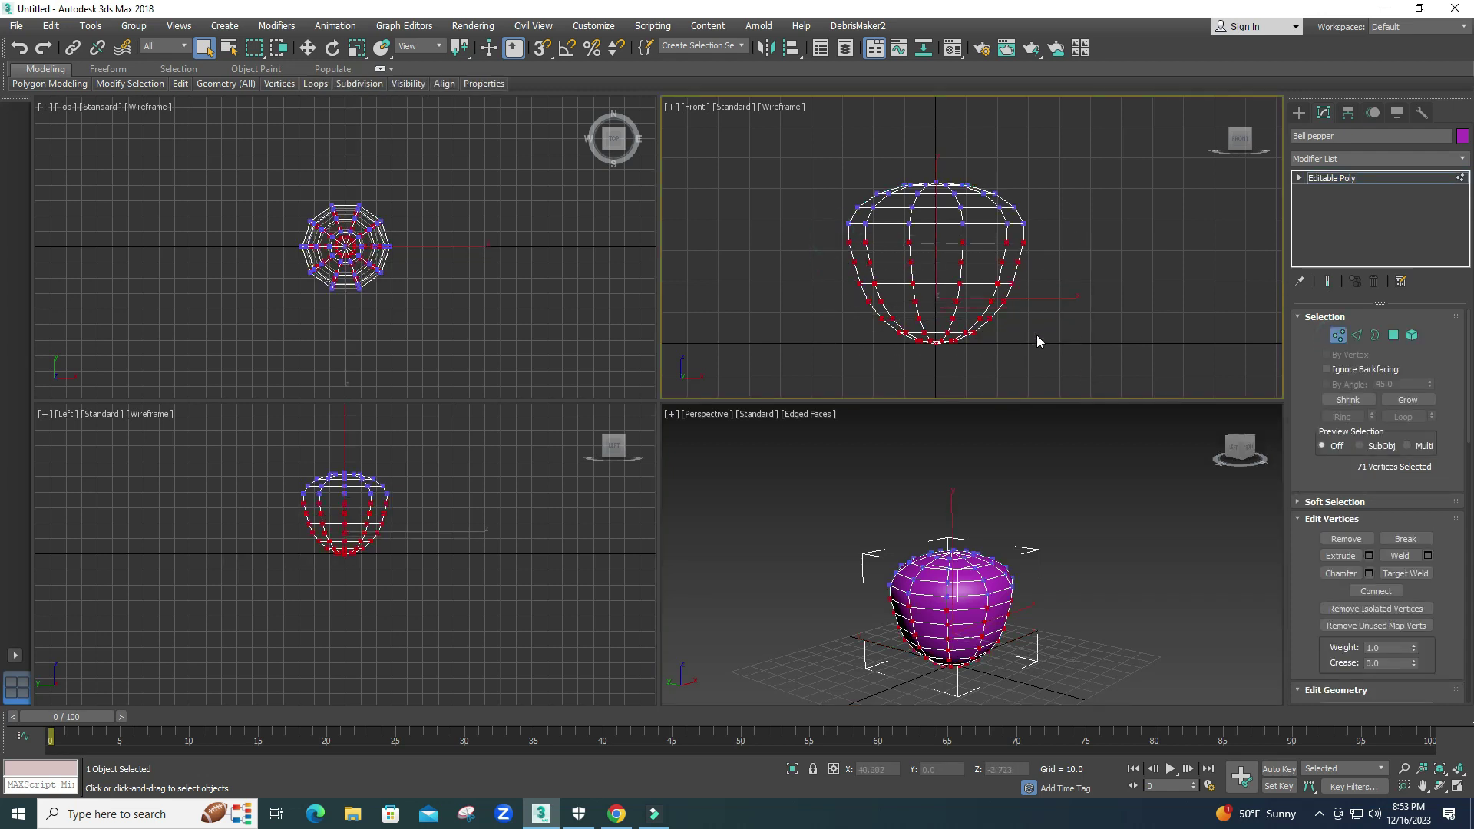
key(w)
drag(936, 196, 985, 227)
click(1071, 241)
Select the ten polygons around the top centre and lower them about 8.75 units to sink a dimple into the top.
click(1037, 463)
key(alt+w)
middle_drag(684, 494, 728, 445)
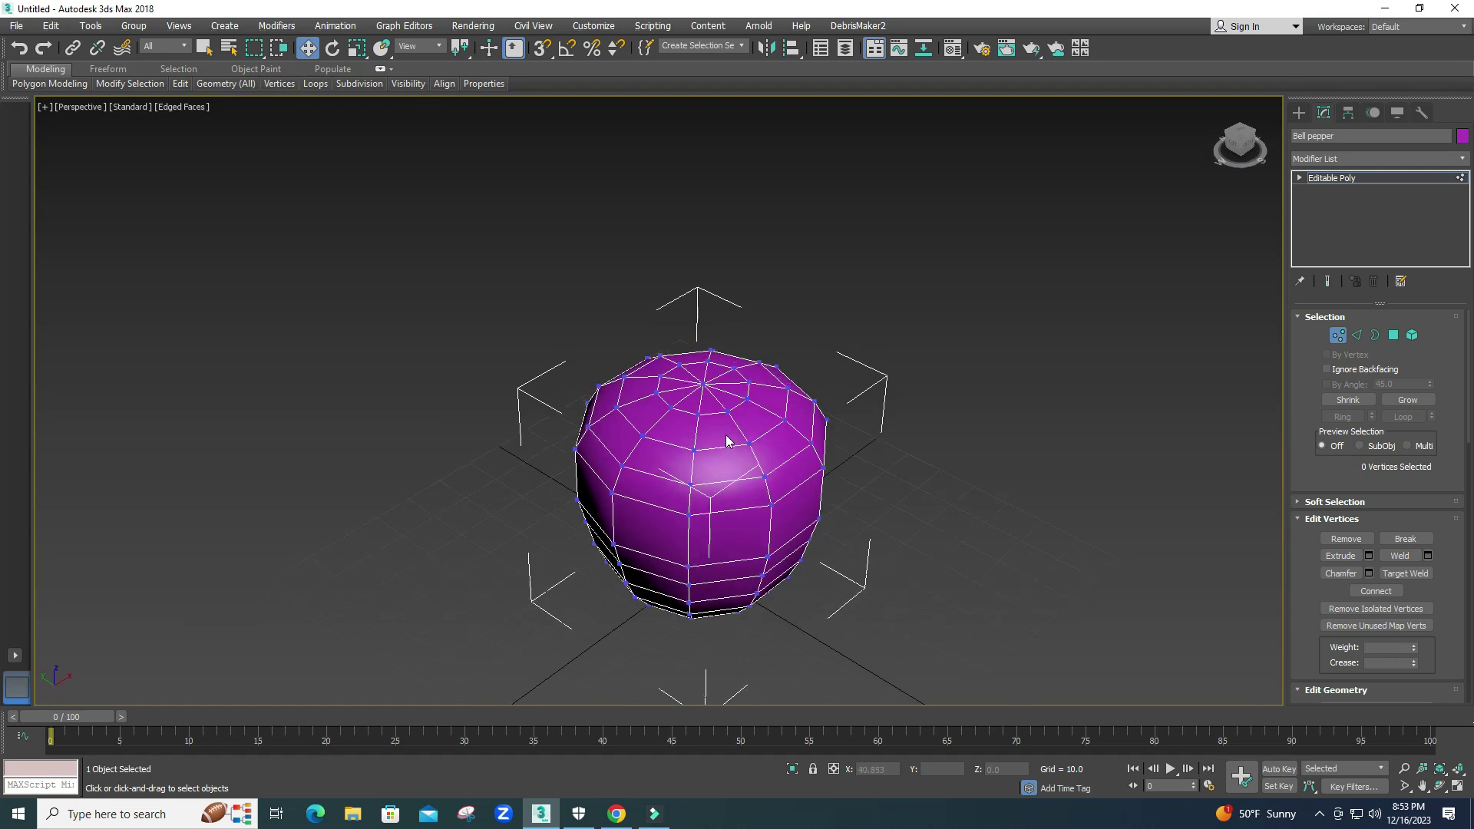
click(1393, 336)
scroll(702, 380, up, 5)
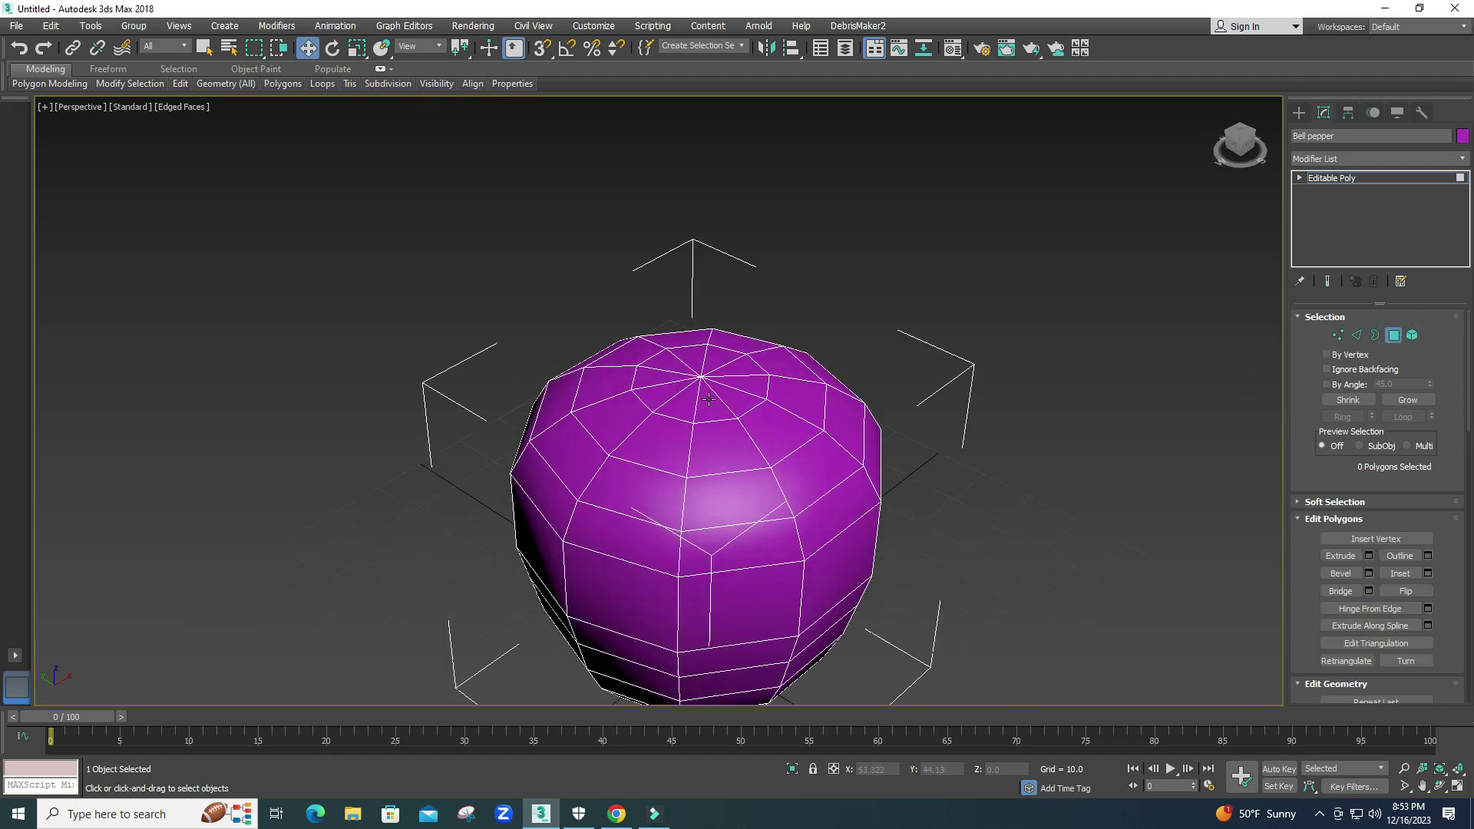
click(738, 395)
ctrl+click(760, 380)
ctrl+click(751, 354)
ctrl+click(720, 343)
ctrl+click(688, 339)
ctrl+click(668, 350)
ctrl+click(635, 365)
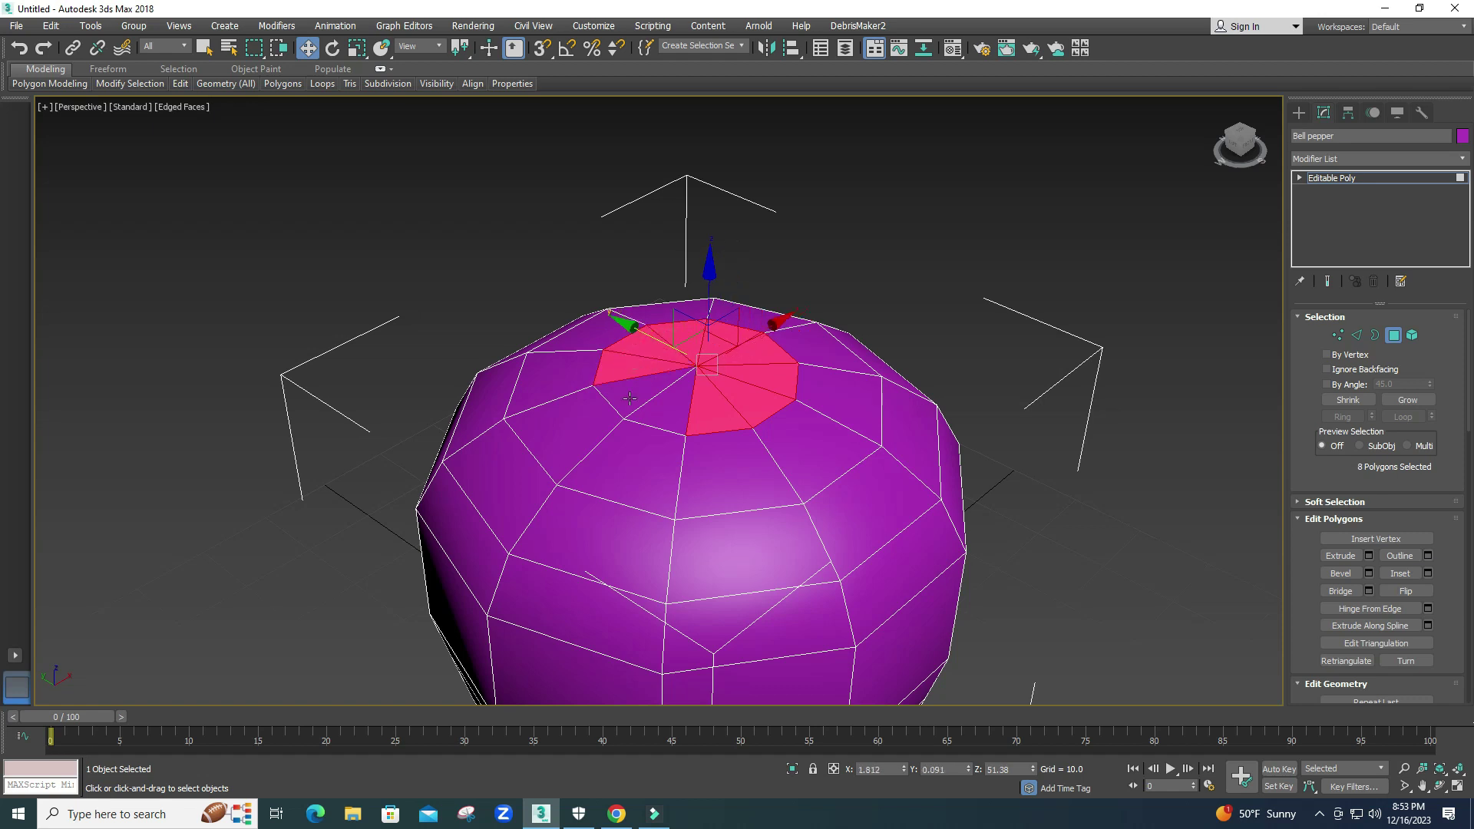
ctrl+click(631, 396)
ctrl+click(665, 414)
key(alt+w)
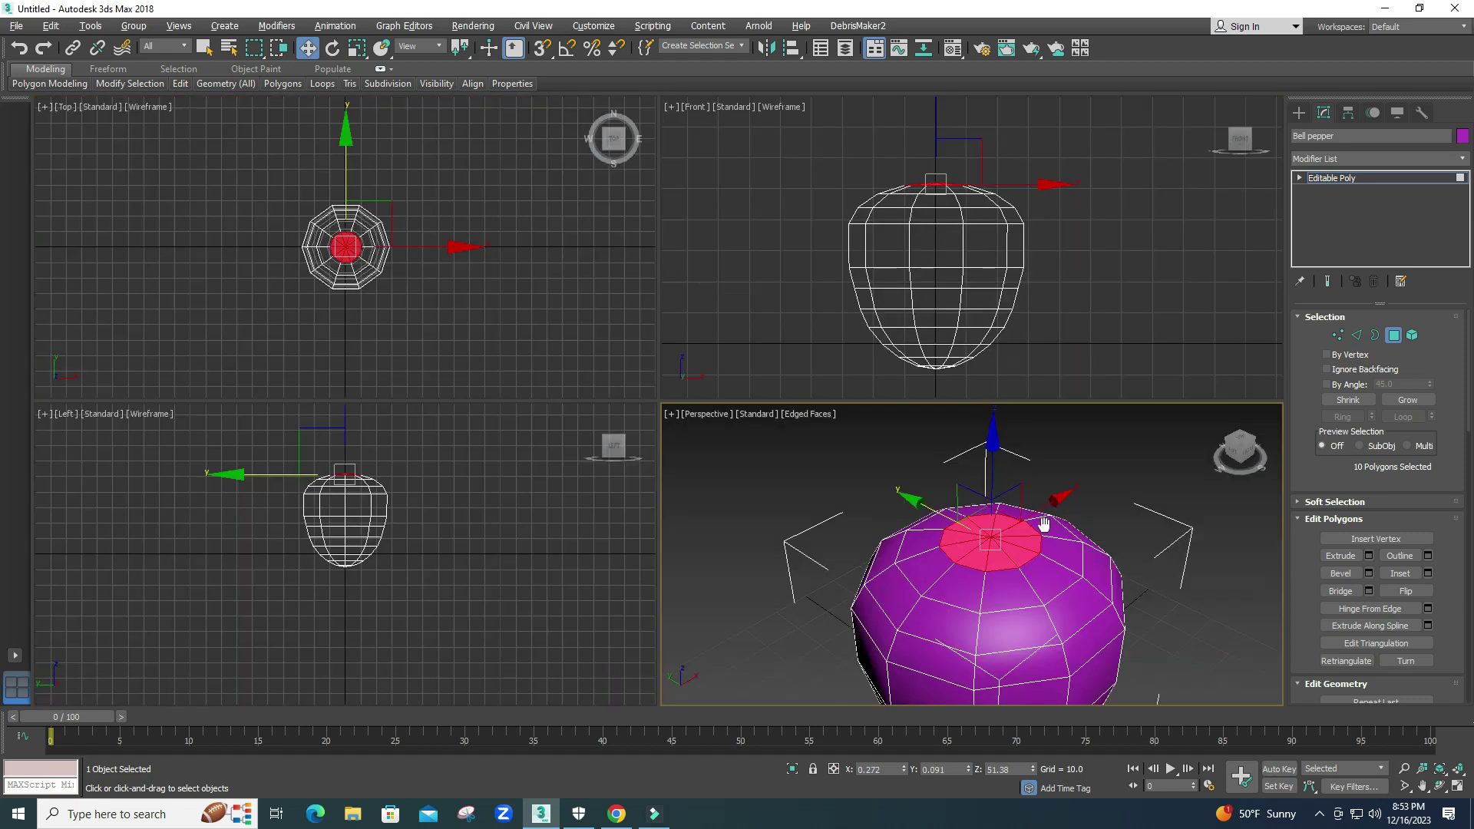
key(alt+w)
alt+middle_drag(950, 490, 734, 250)
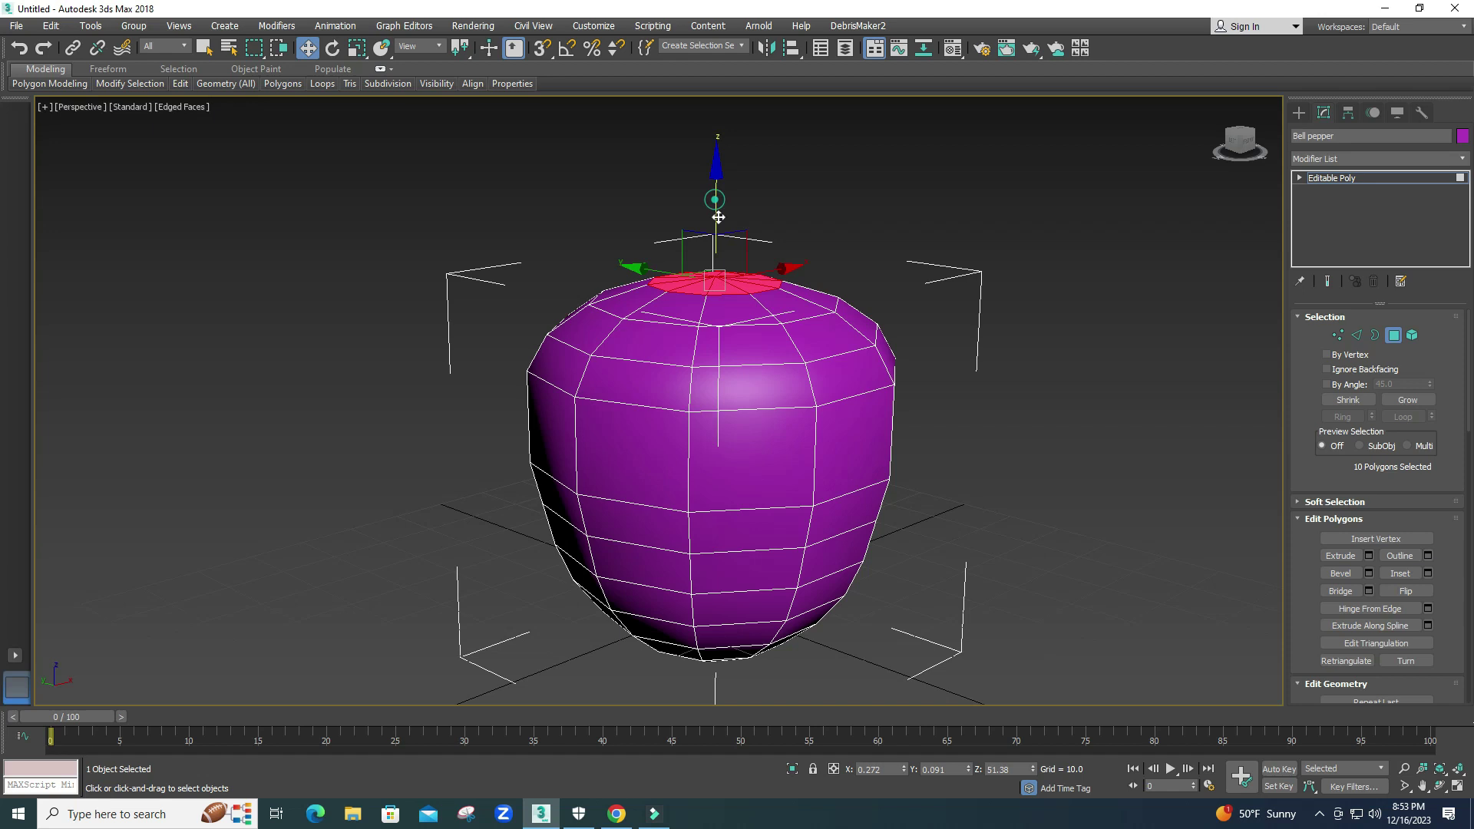
drag(718, 217, 722, 259)
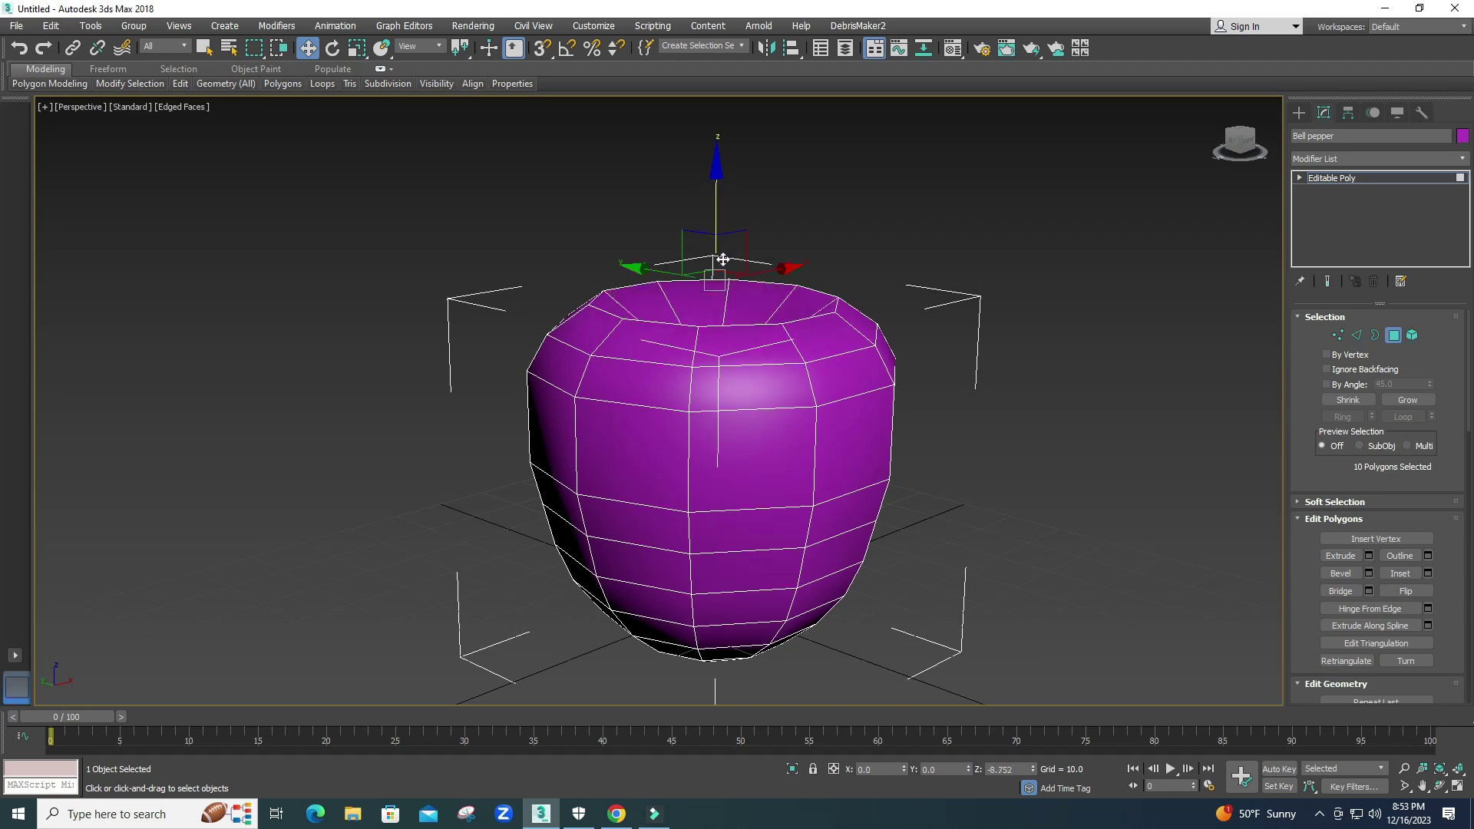
alt+middle_drag(722, 259, 730, 405)
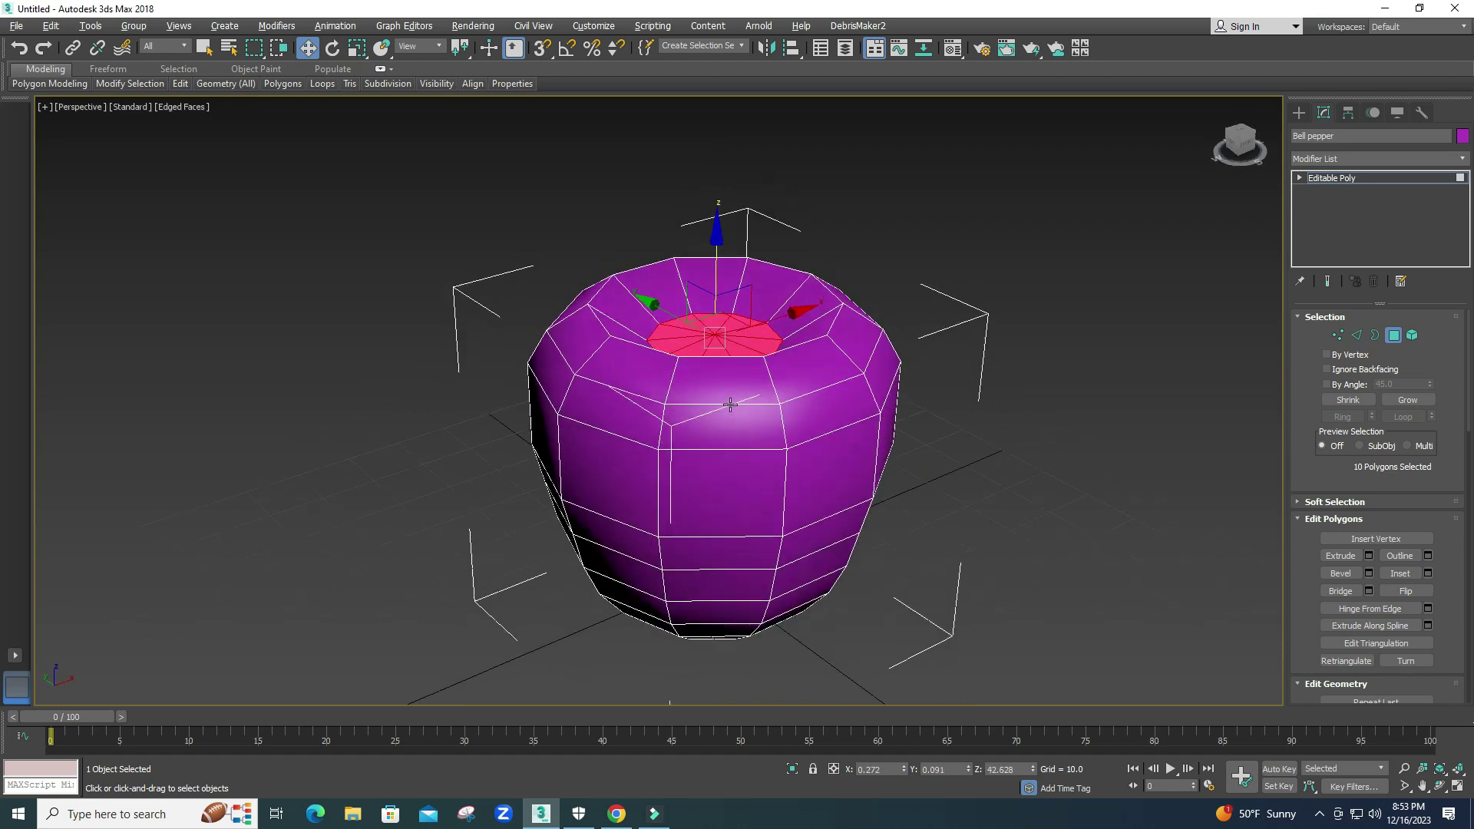
key(alt+w)
click(1107, 290)
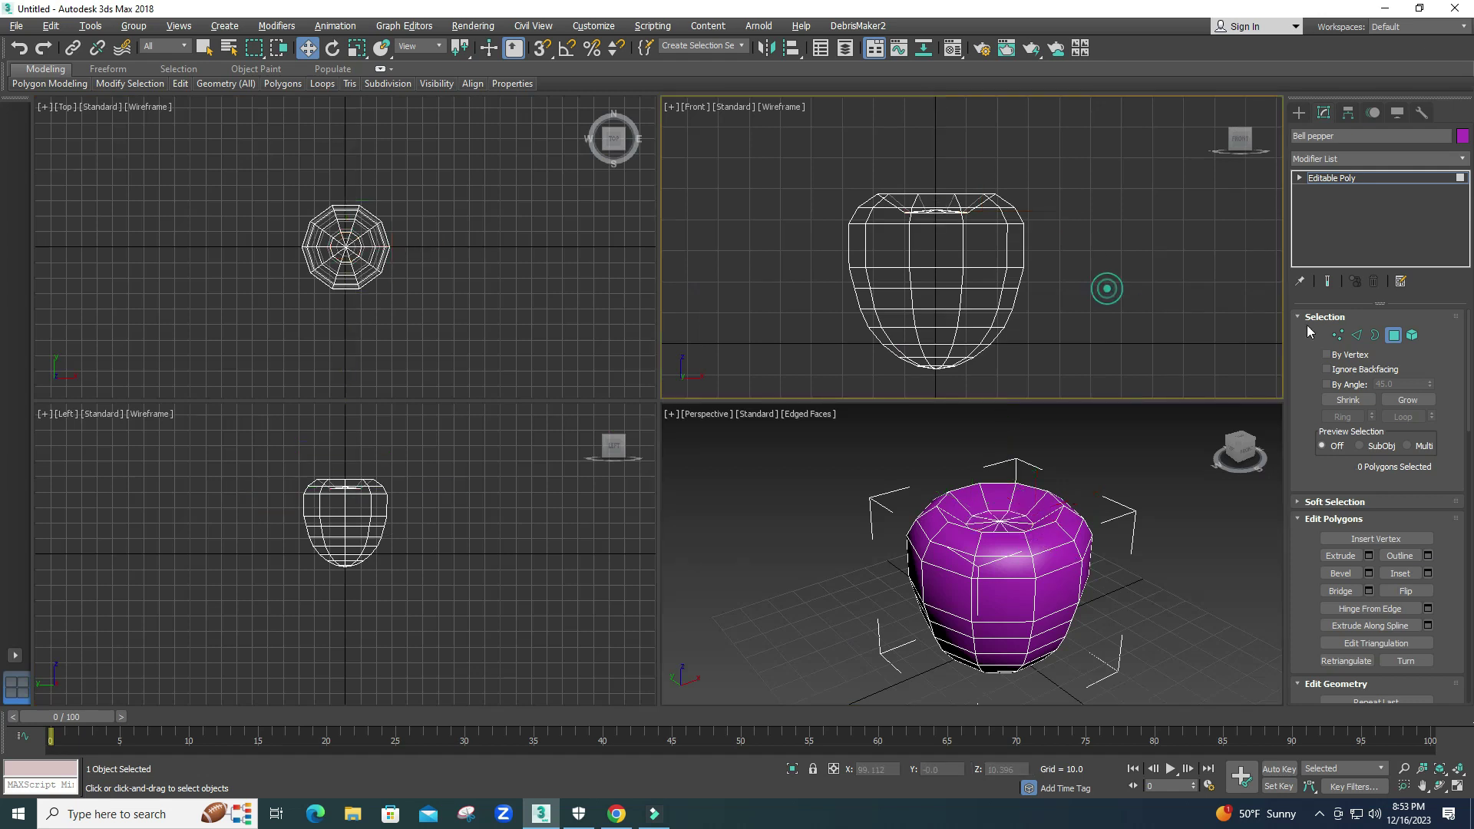
Examine the mesh from below, looking at the vertices and polygons around the bottom centre.
click(1128, 536)
click(1356, 338)
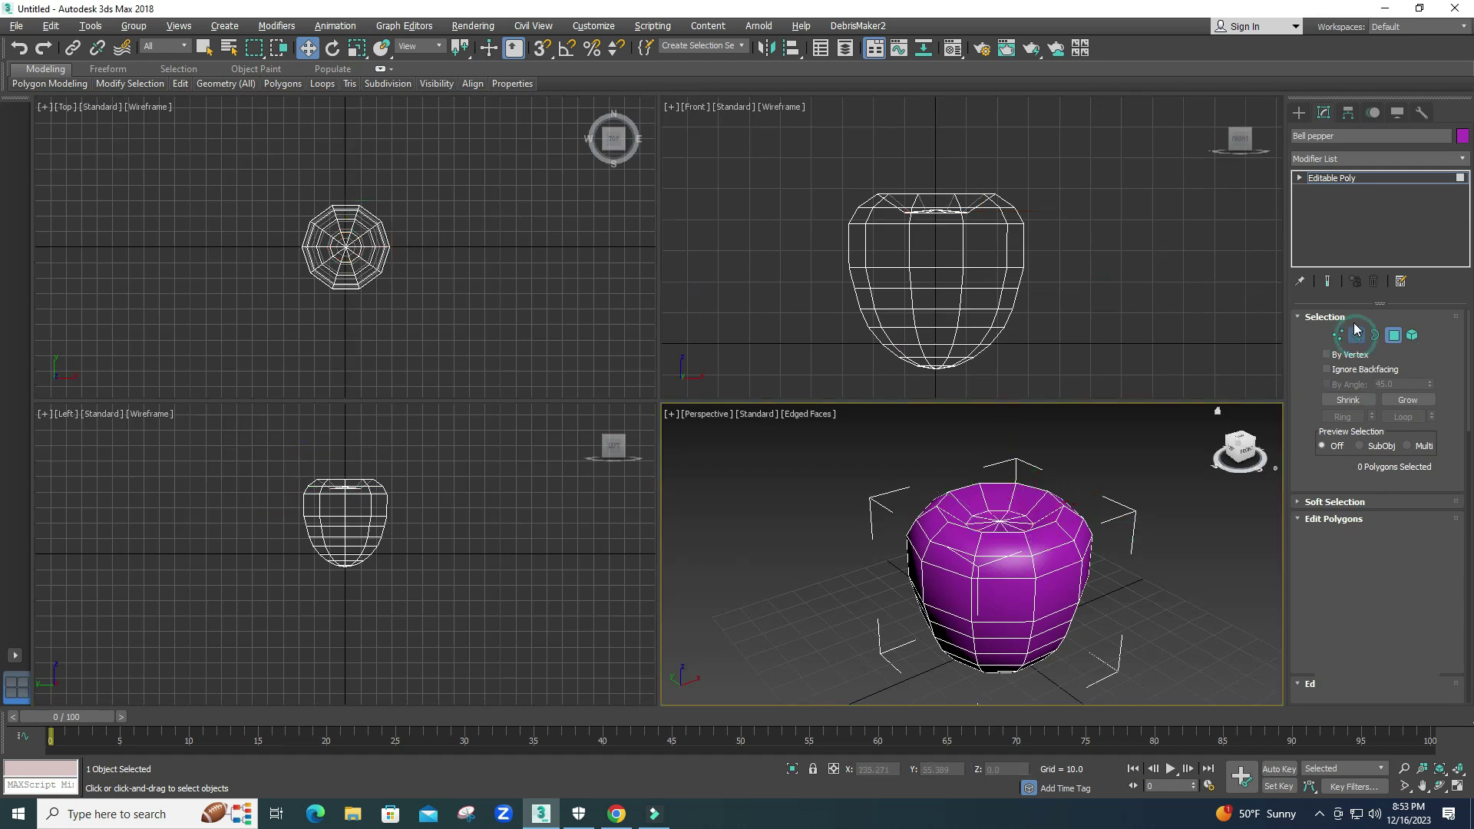
click(1337, 335)
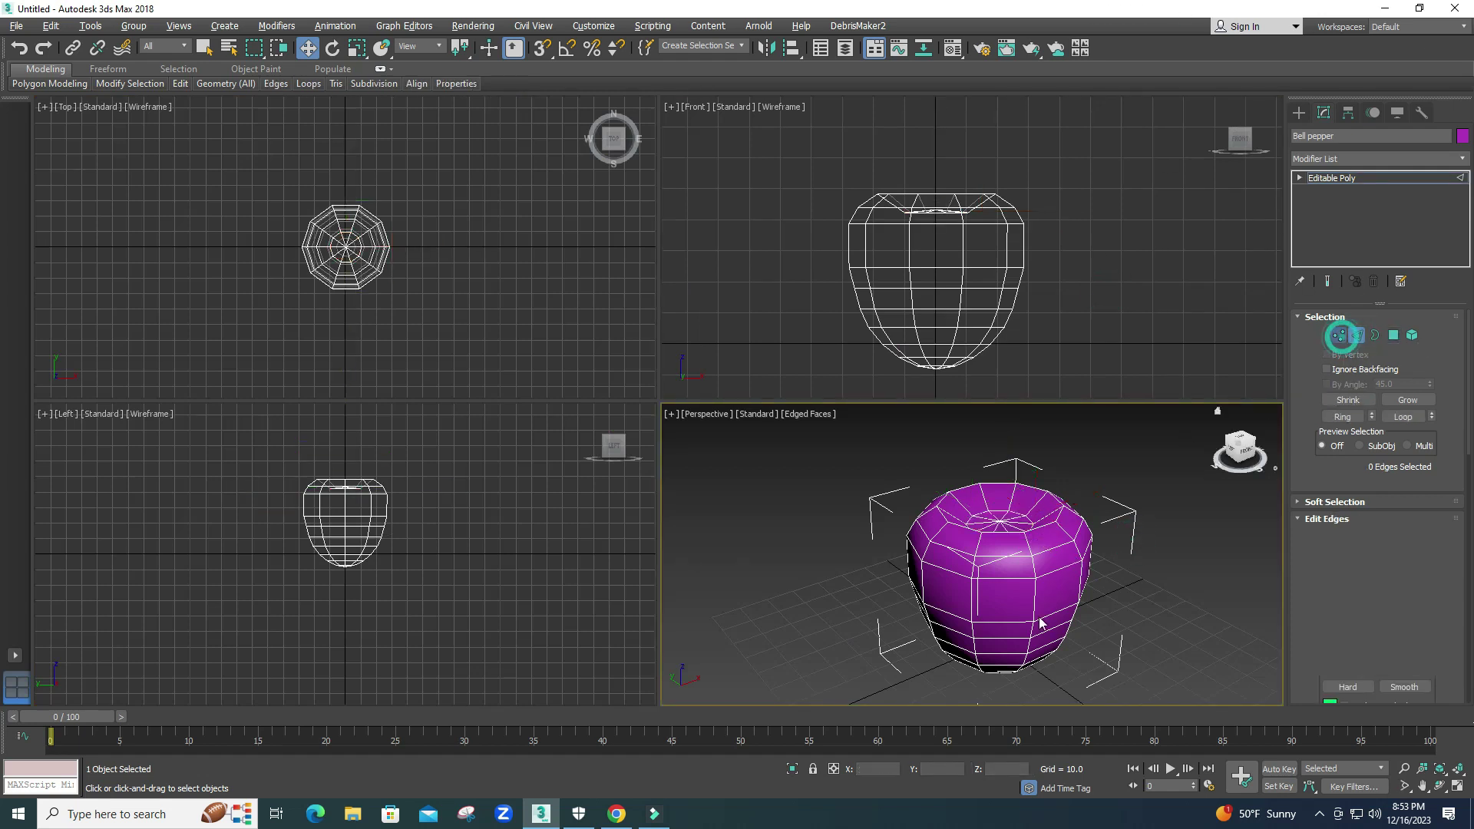
key(alt+w)
alt+middle_drag(750, 550, 769, 408)
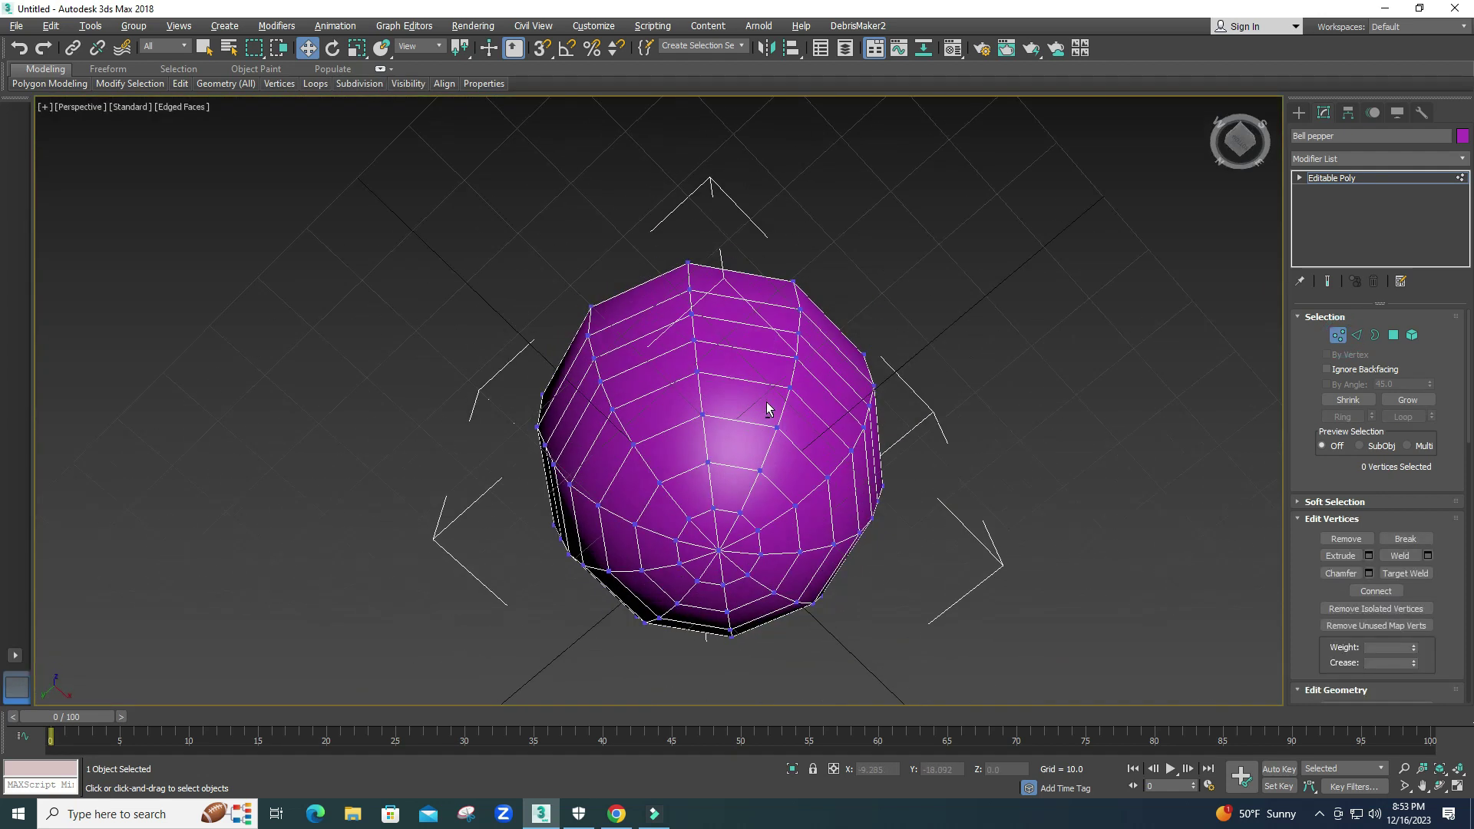
click(1393, 336)
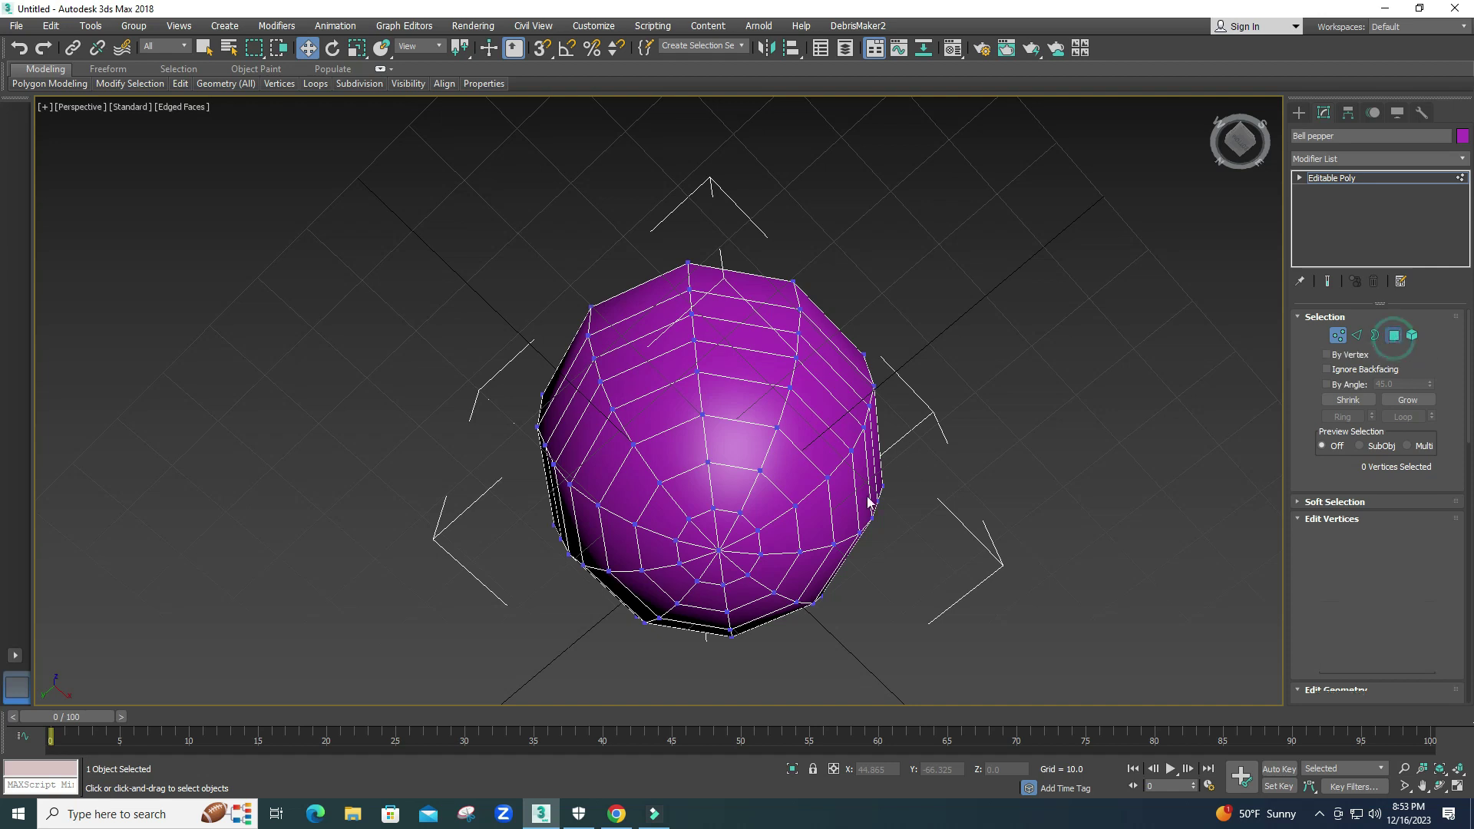
middle_drag(697, 558, 717, 520)
scroll(718, 520, up, 3)
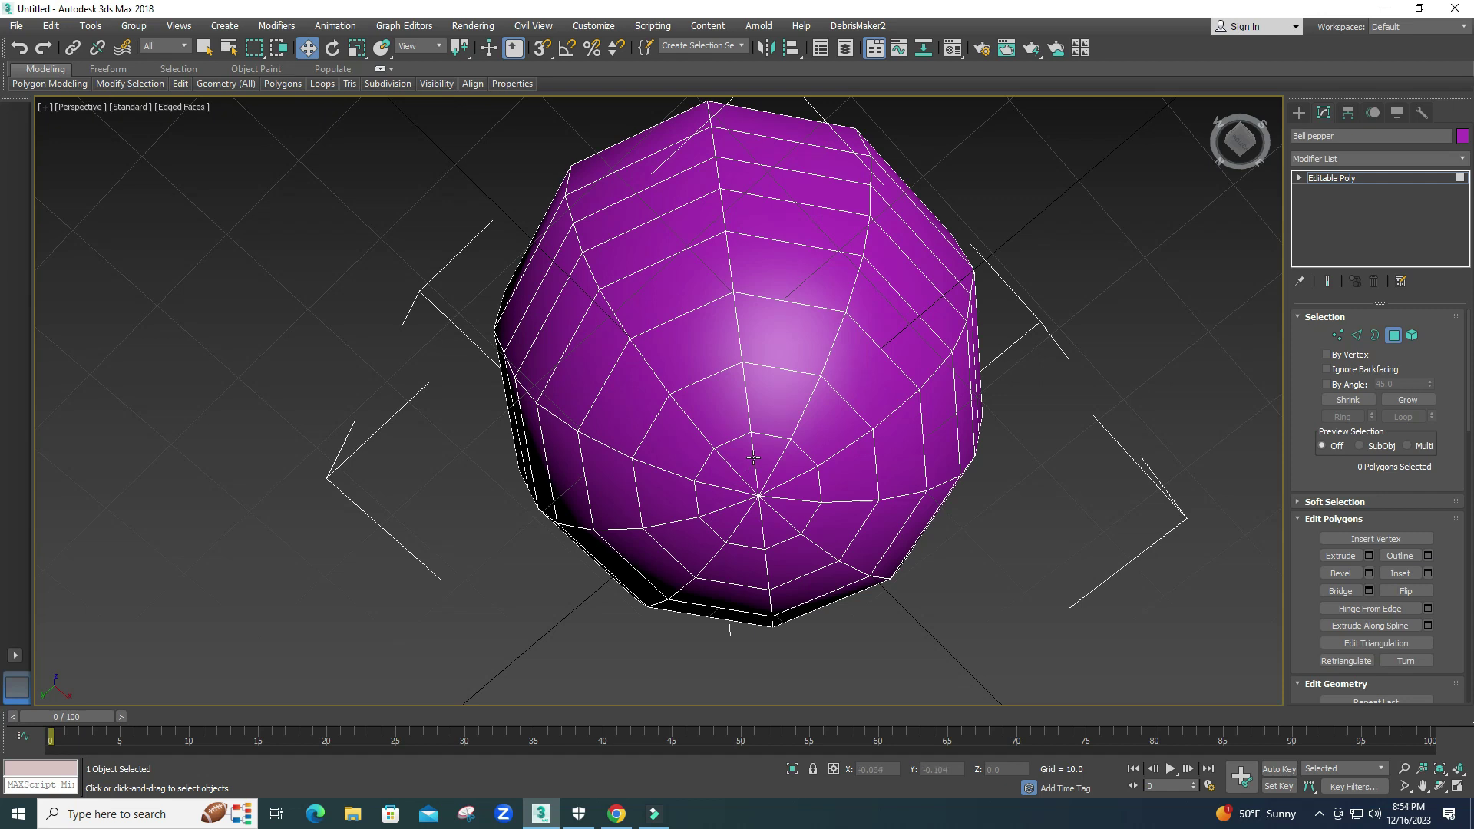
alt+middle_drag(753, 458, 752, 521)
scroll(753, 503, down, 4)
Try raising five alternate vertical edge loops about 6.2 units to form lobes around the body.
click(1356, 335)
double_click(798, 448)
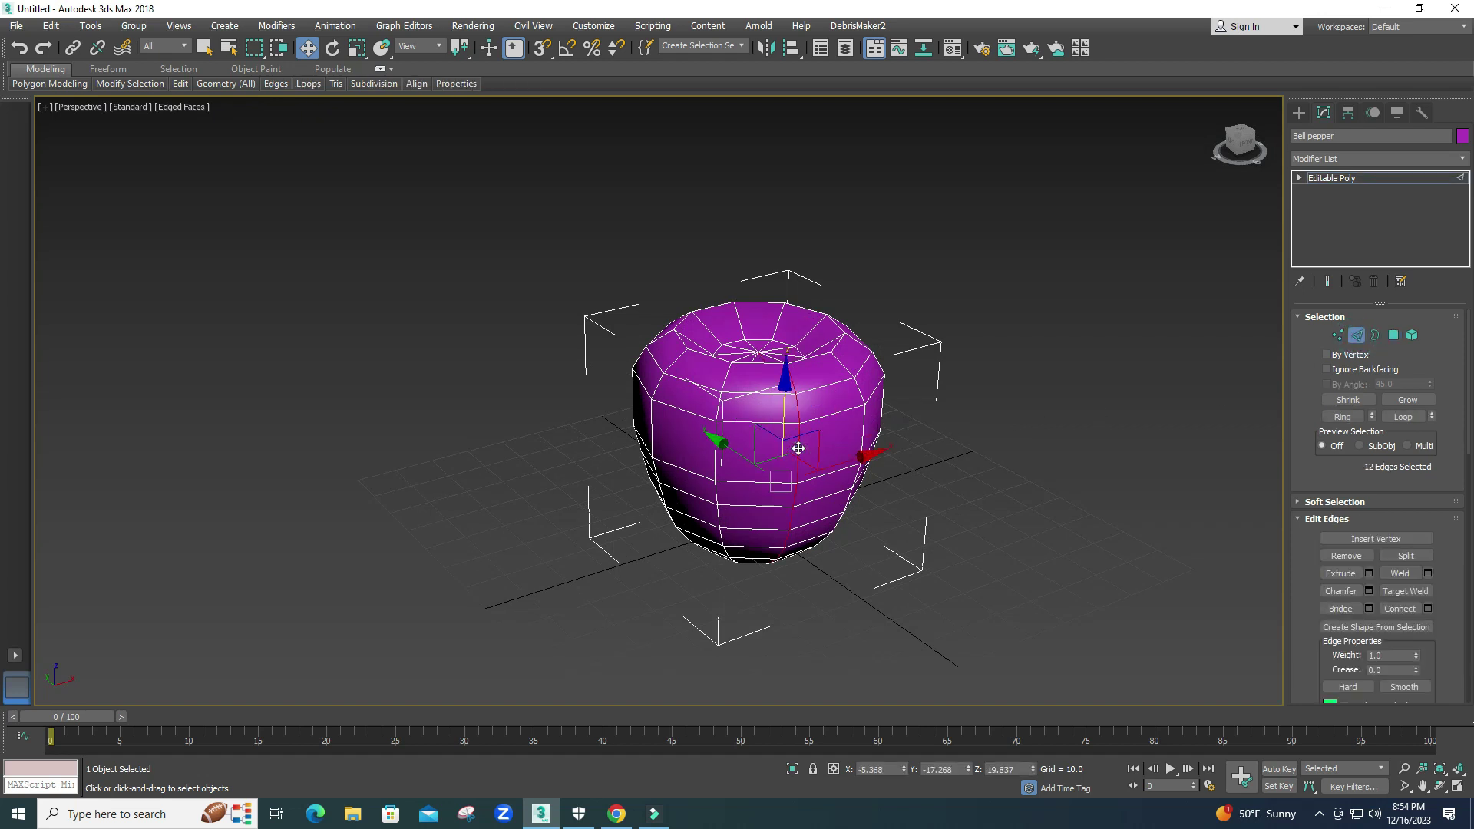
alt+middle_drag(799, 449, 740, 504)
scroll(857, 443, up, 2)
middle_drag(857, 443, 764, 460)
alt+middle_drag(918, 376, 741, 430)
ctrl+double_click(748, 407)
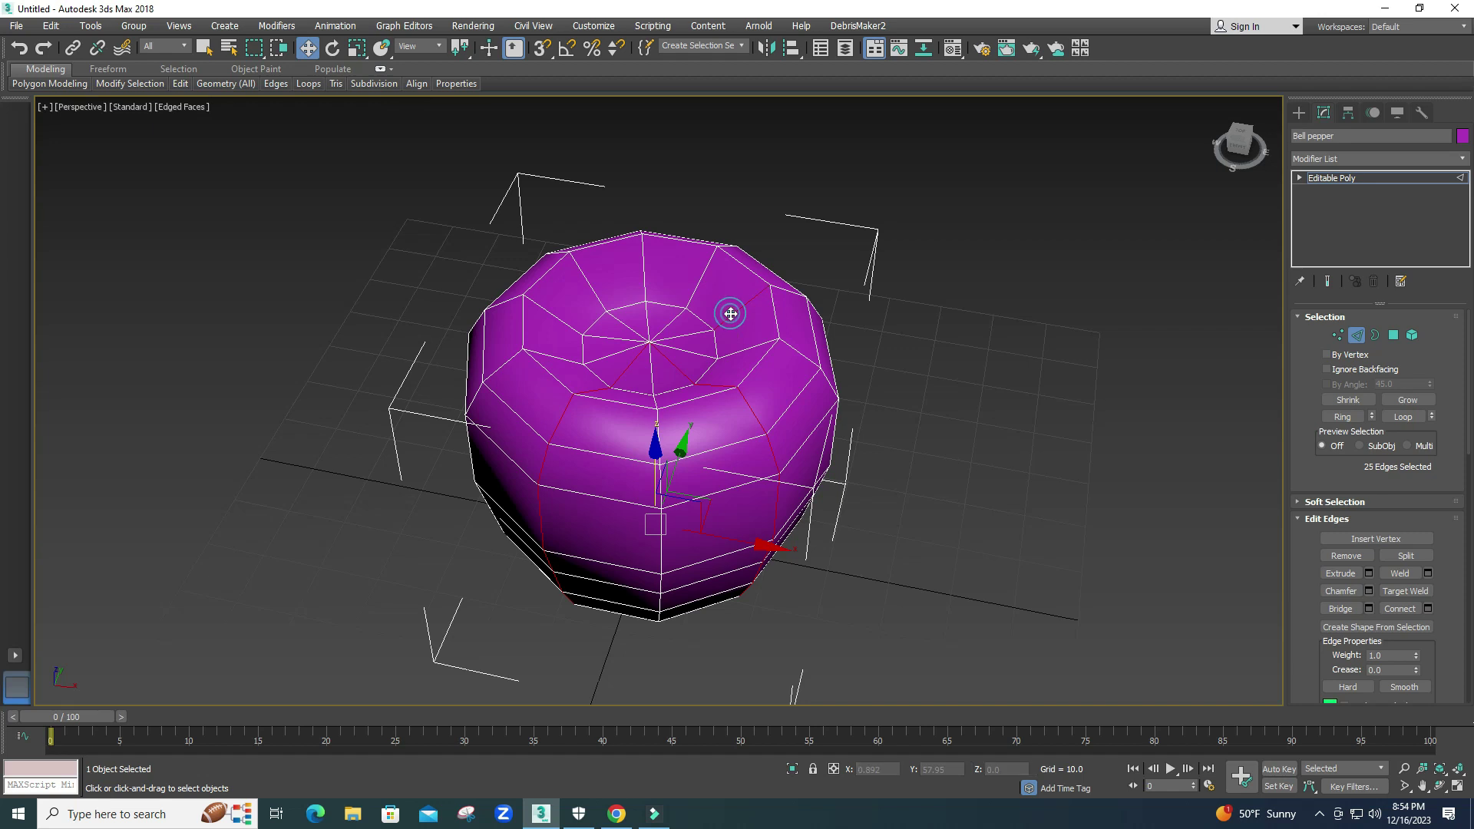
ctrl+double_click(730, 313)
ctrl+double_click(645, 266)
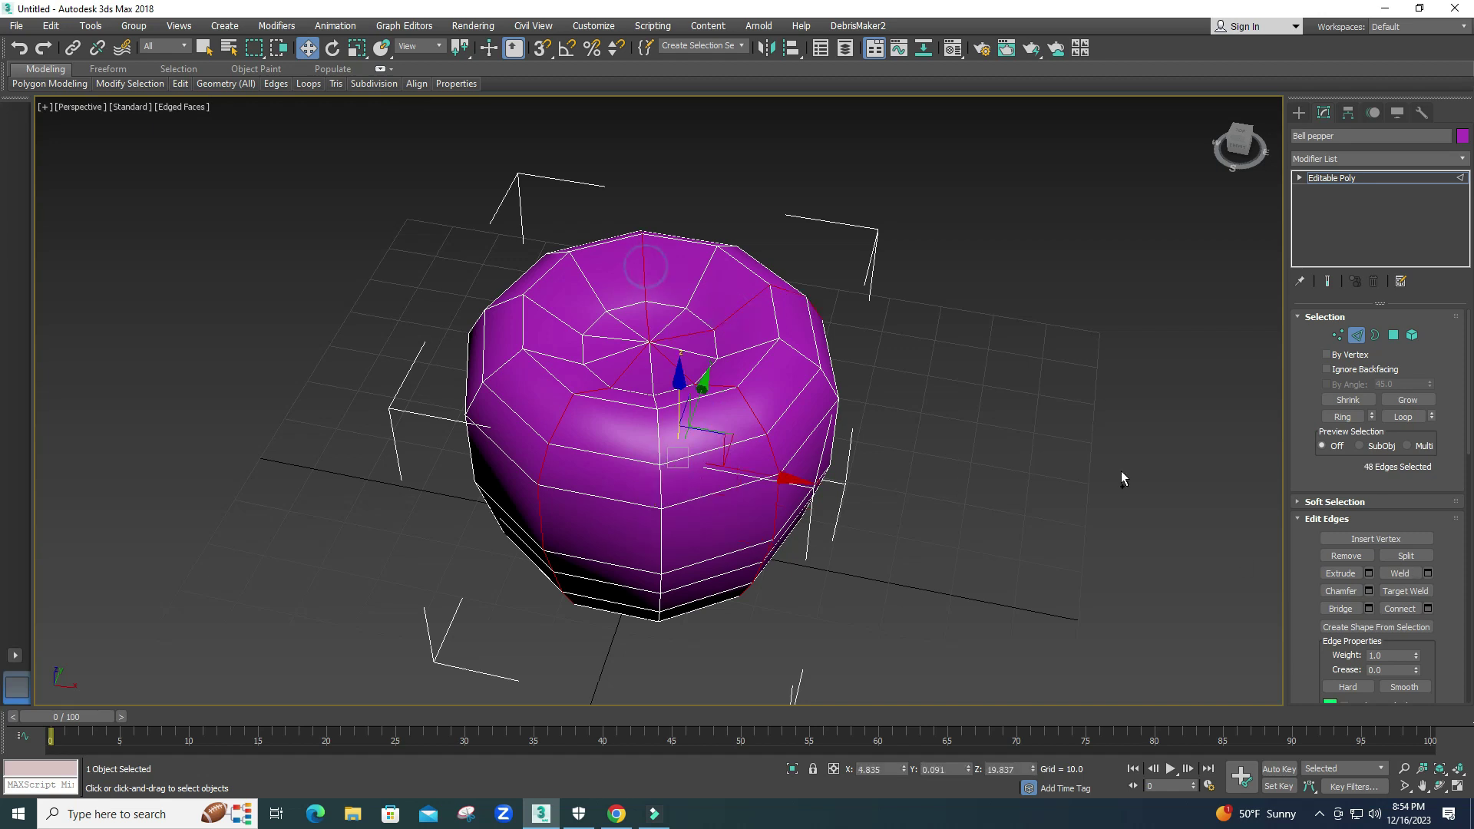
ctrl+double_click(548, 312)
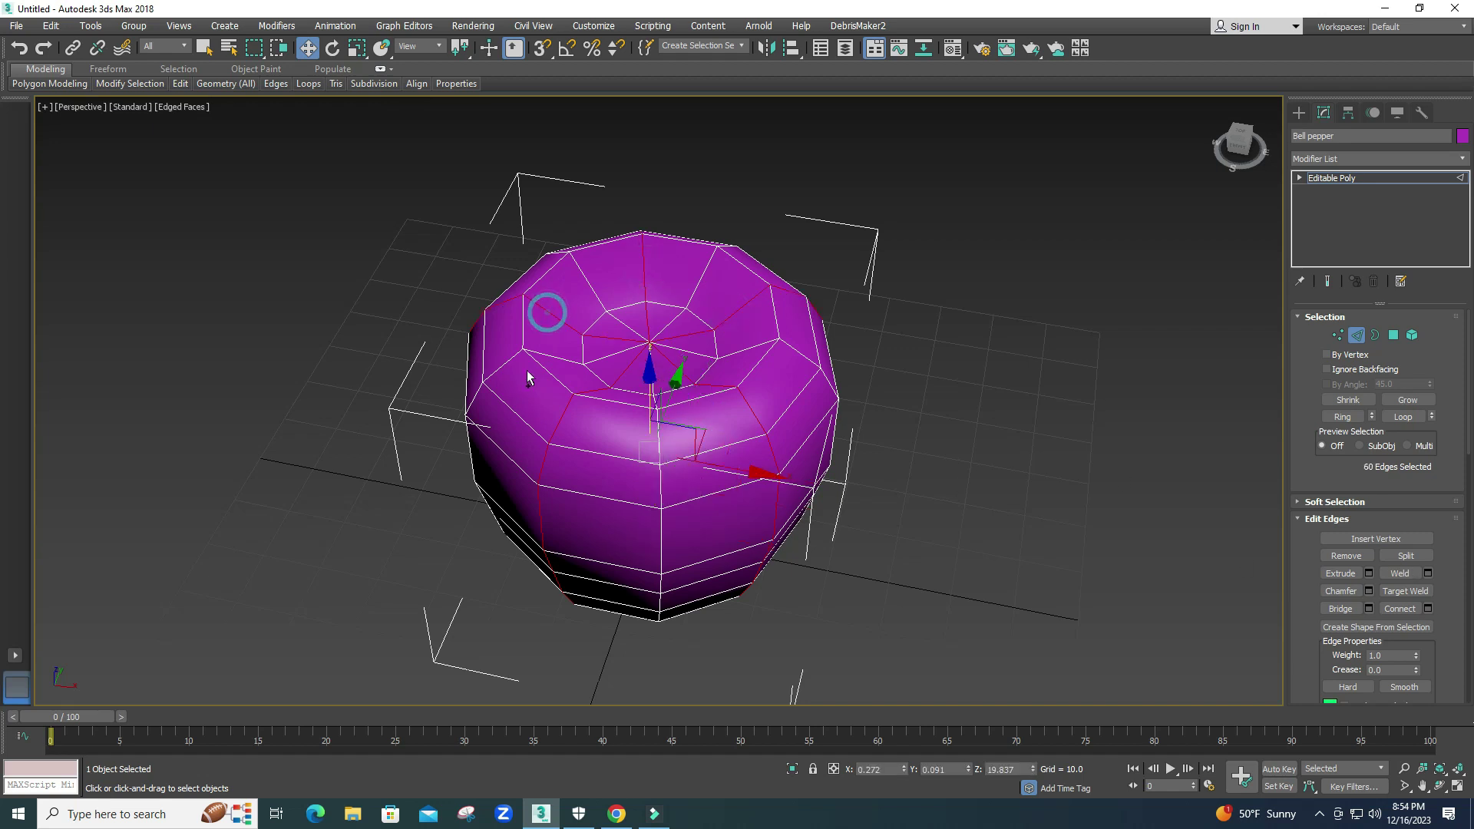
key(alt+w)
right_click(1015, 270)
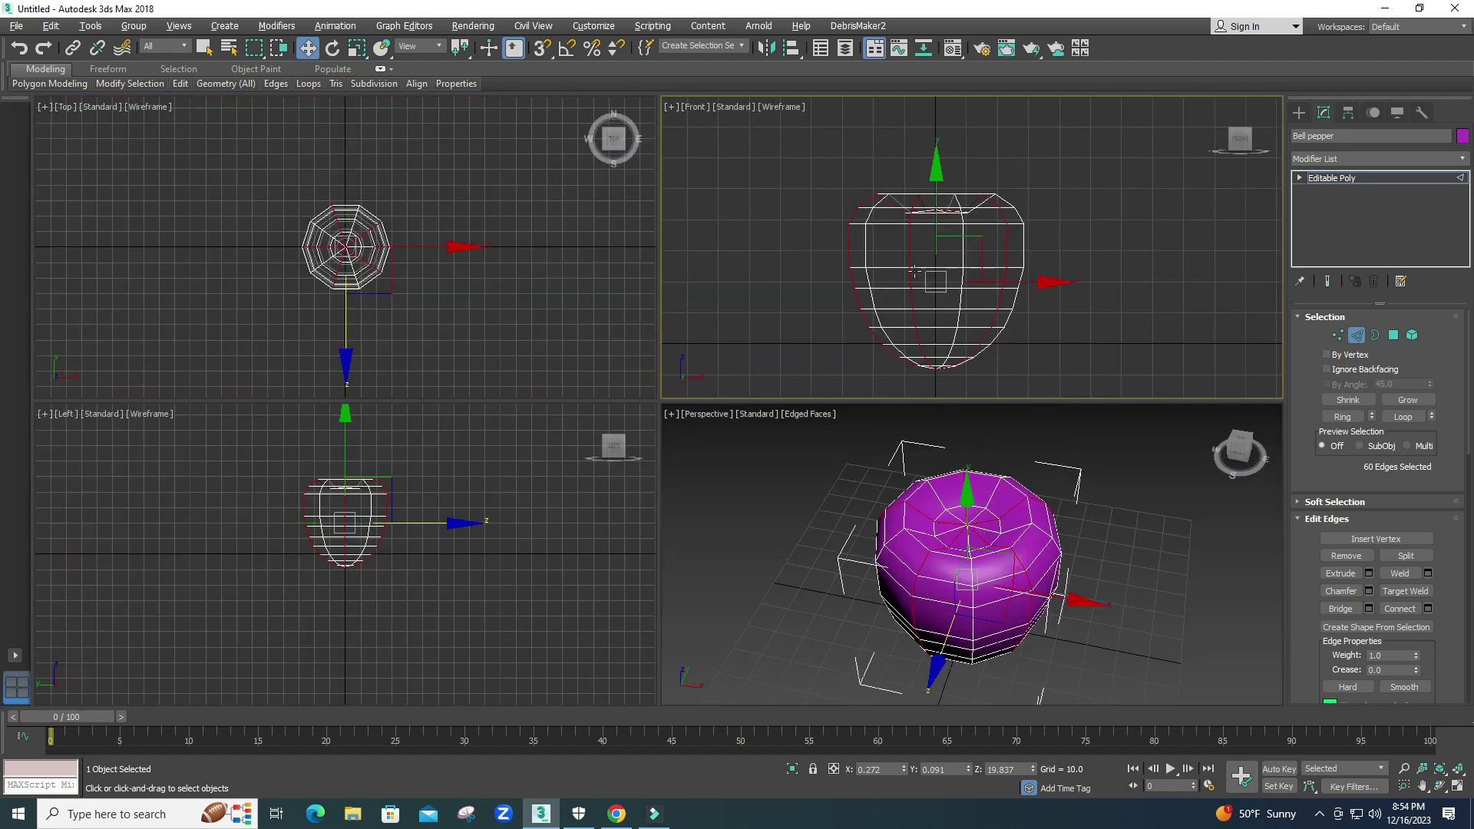
drag(957, 182, 957, 164)
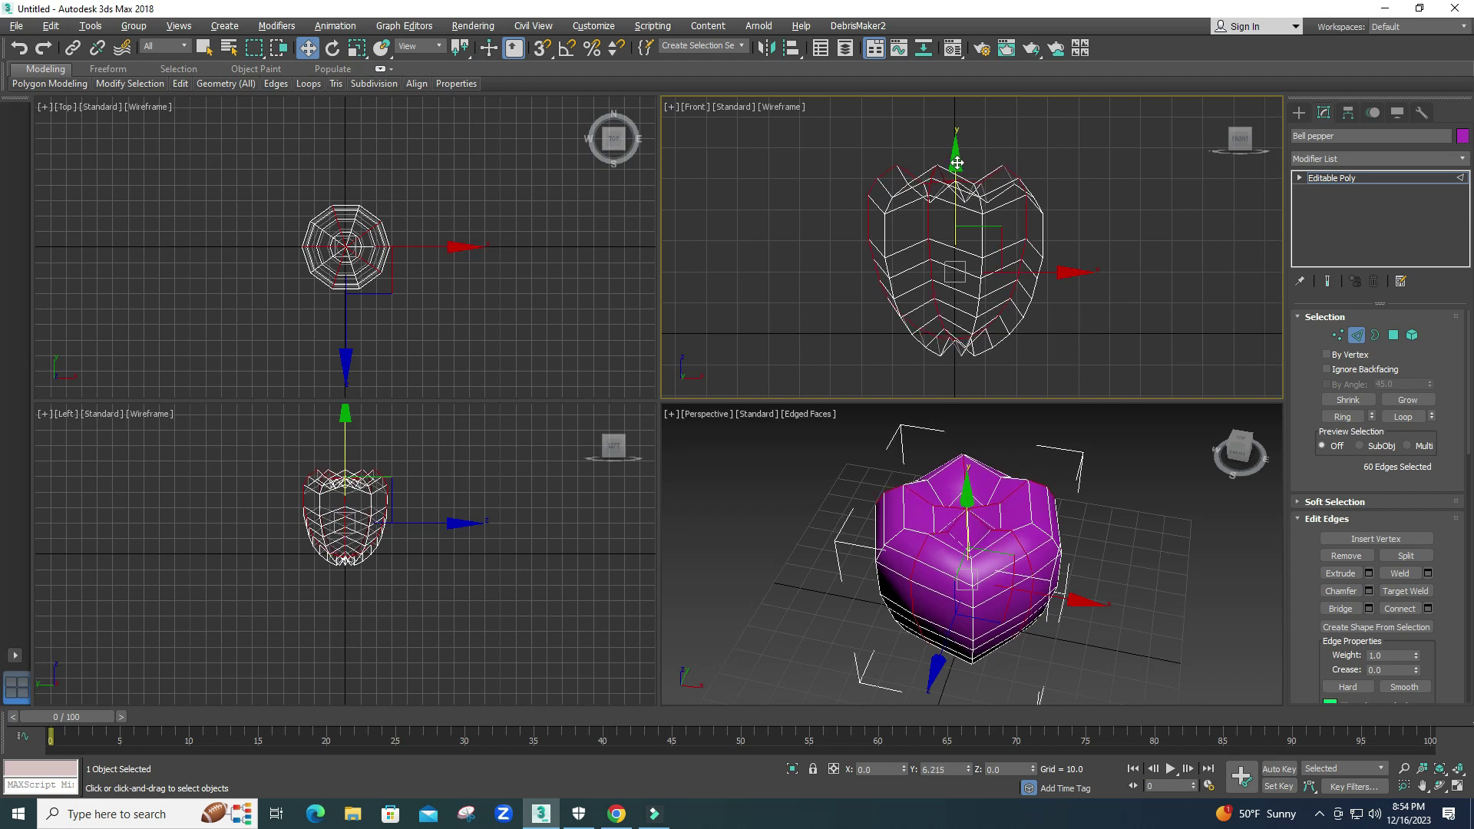
right_click(995, 547)
key(alt+w)
alt+middle_drag(995, 547, 636, 422)
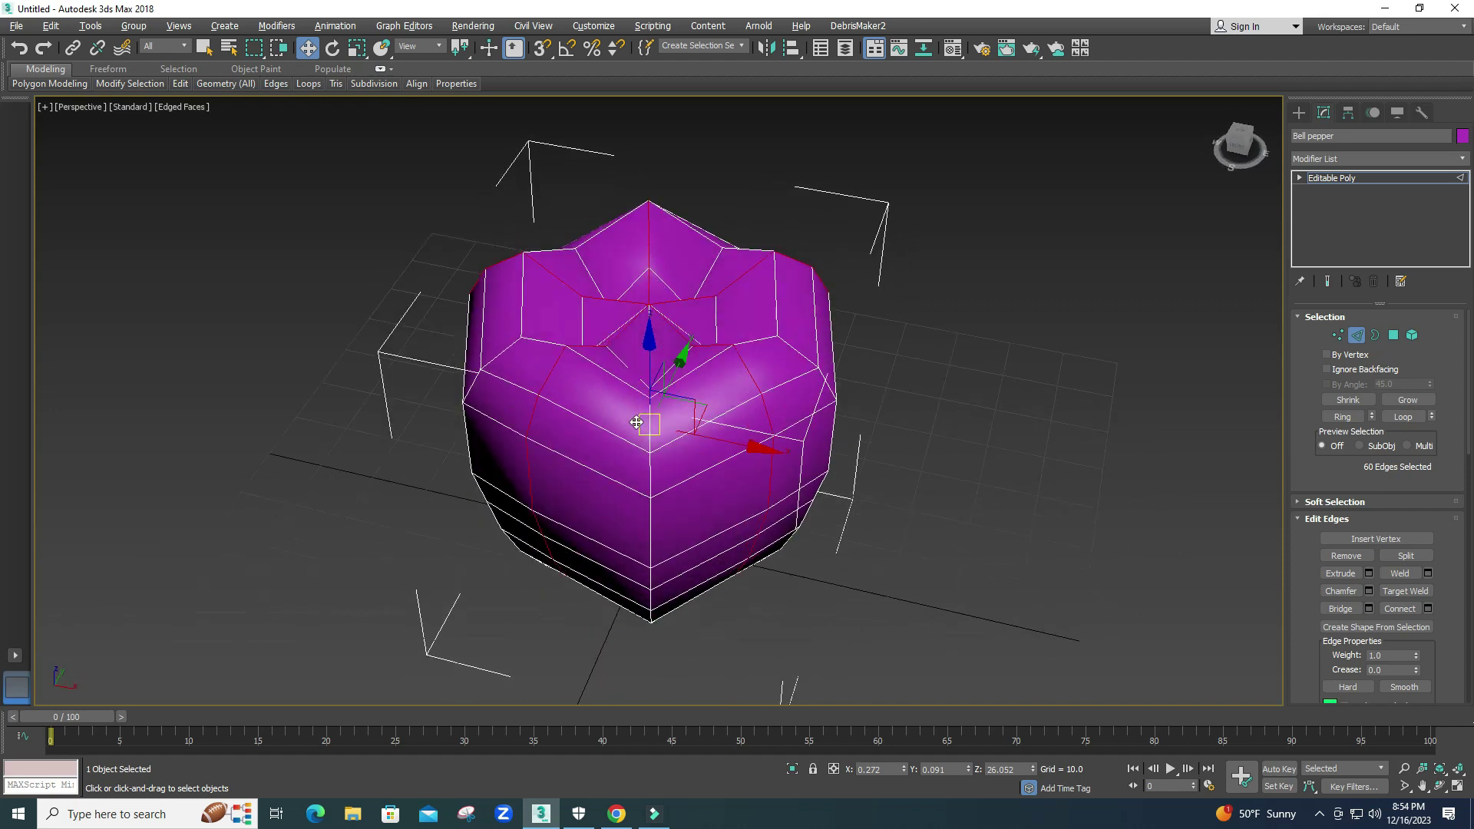
click(718, 472)
alt+middle_drag(717, 472, 862, 543)
Select five alternate vertical edge loops around the body and raise them about 7.2 units in the front view to form lobes.
double_click(651, 261)
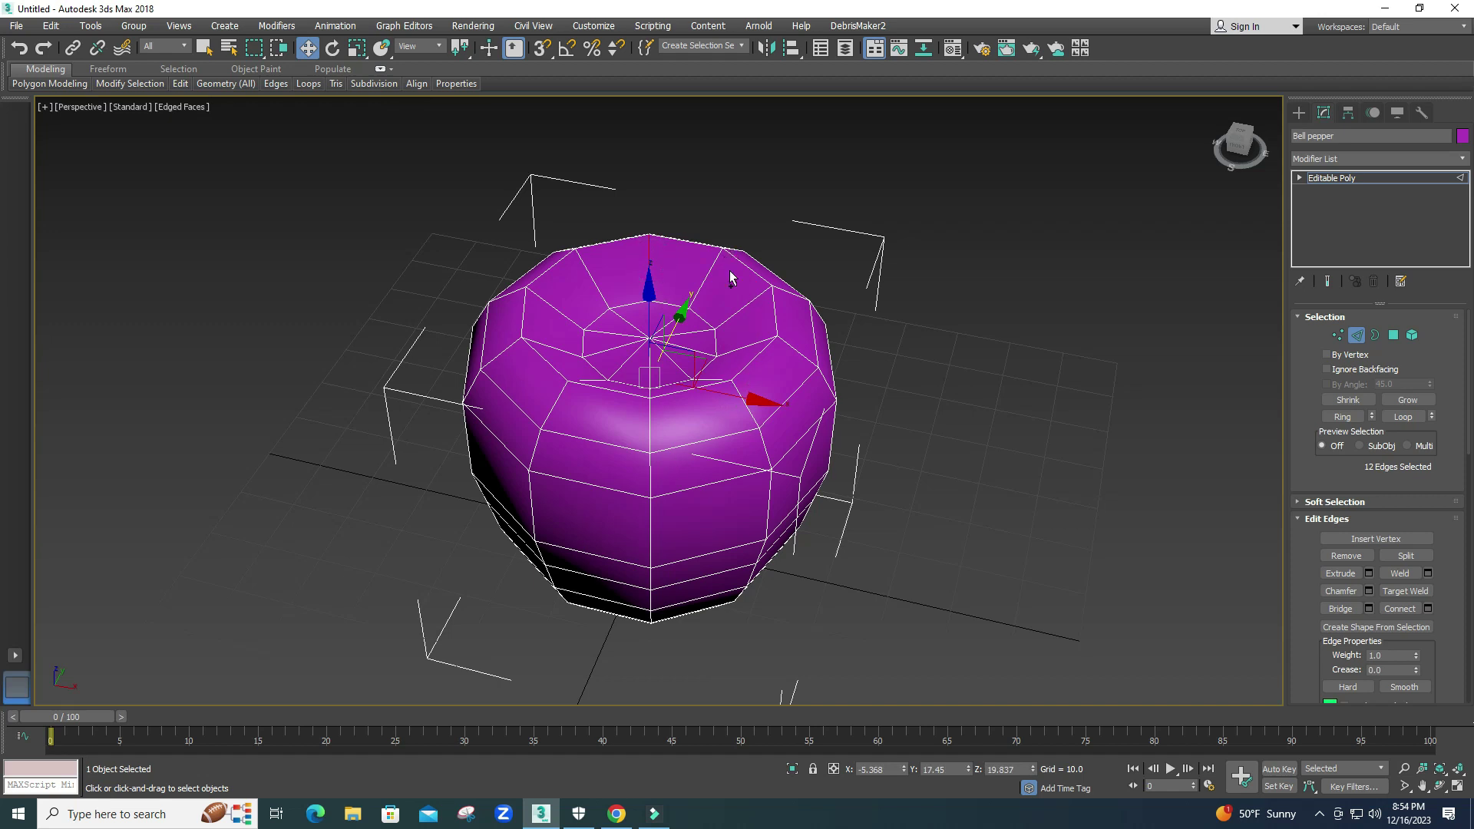
ctrl+double_click(744, 305)
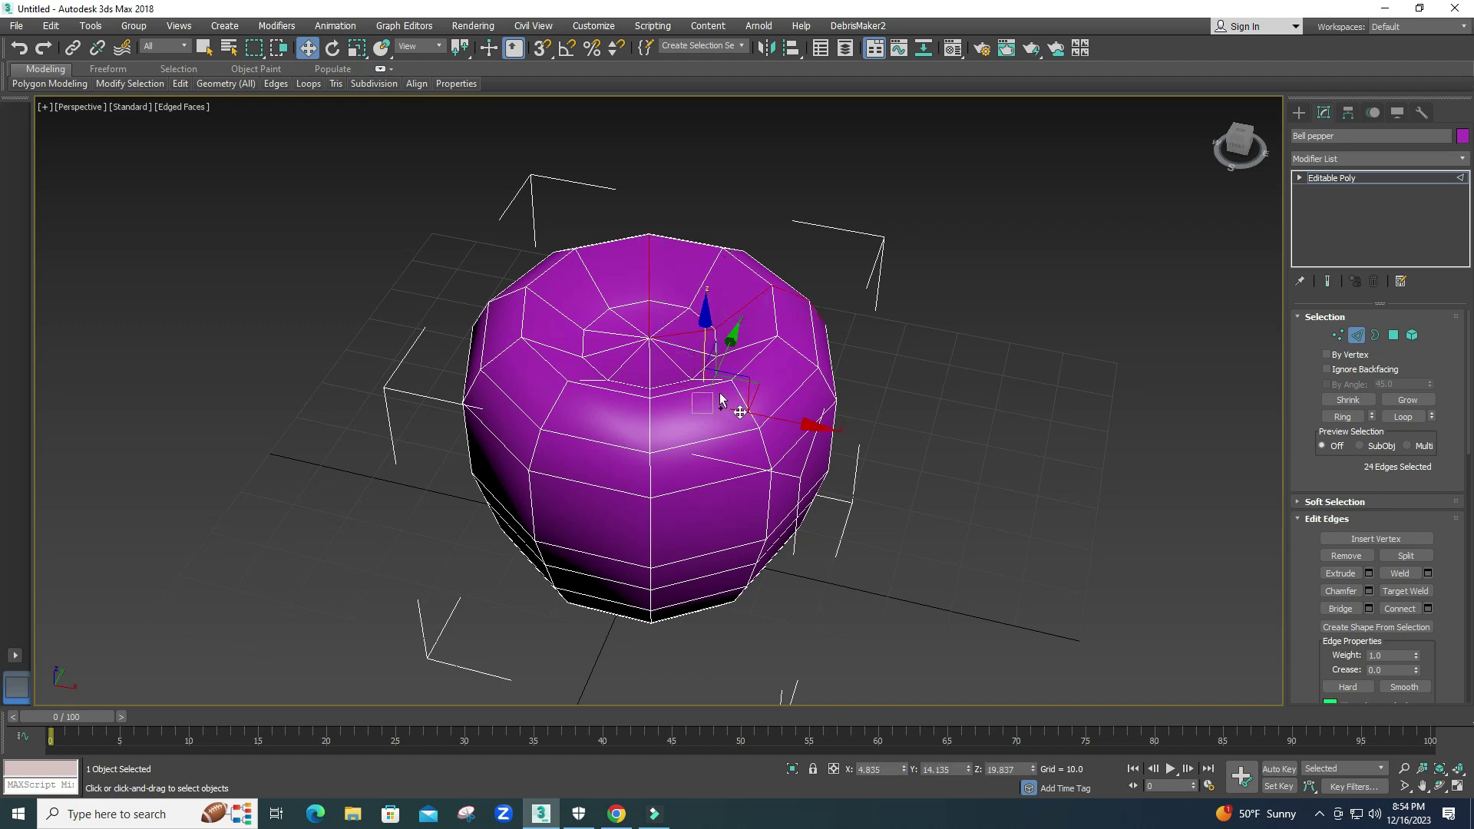
ctrl+double_click(745, 404)
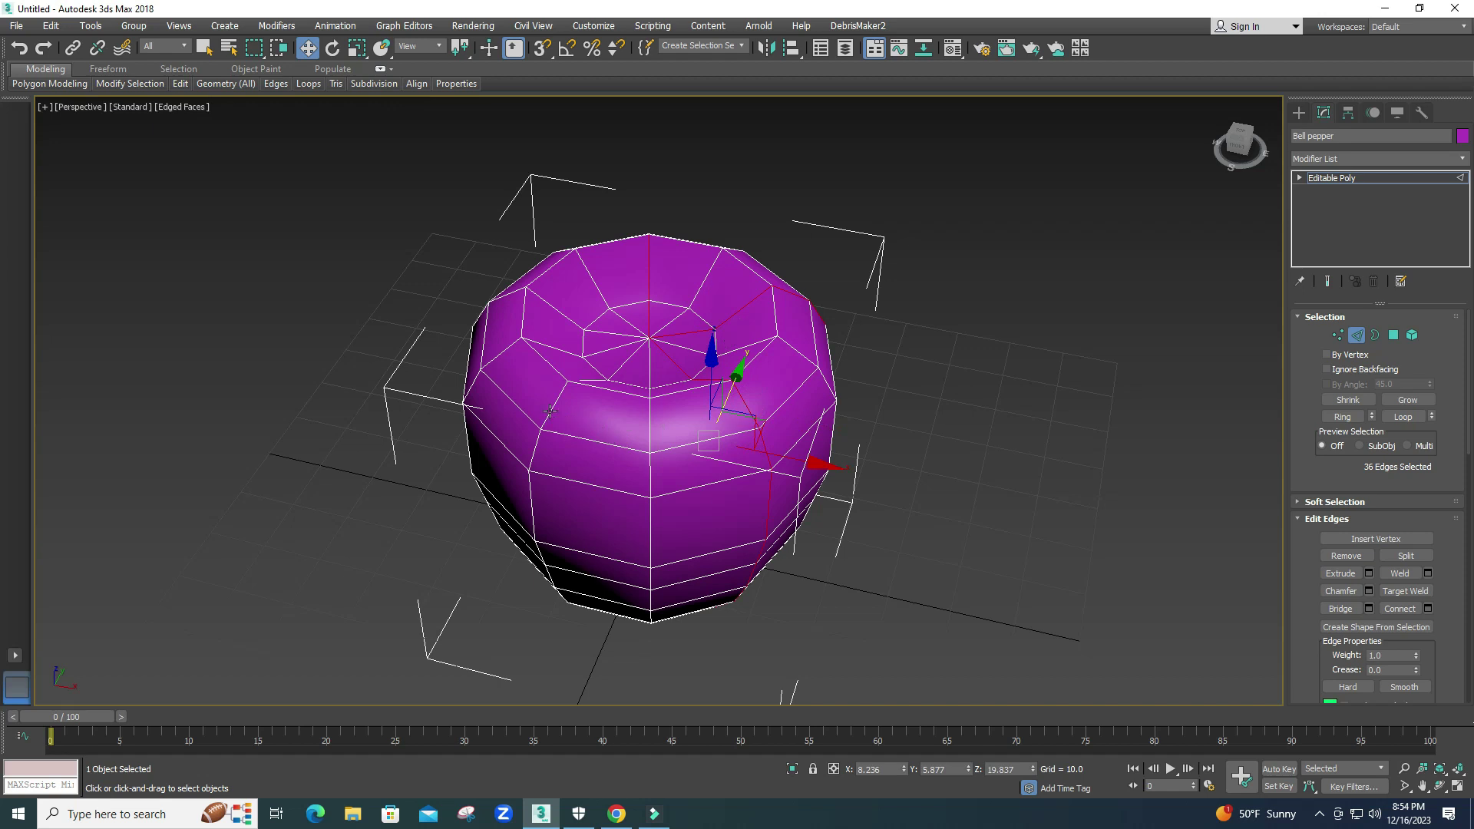
ctrl+double_click(550, 410)
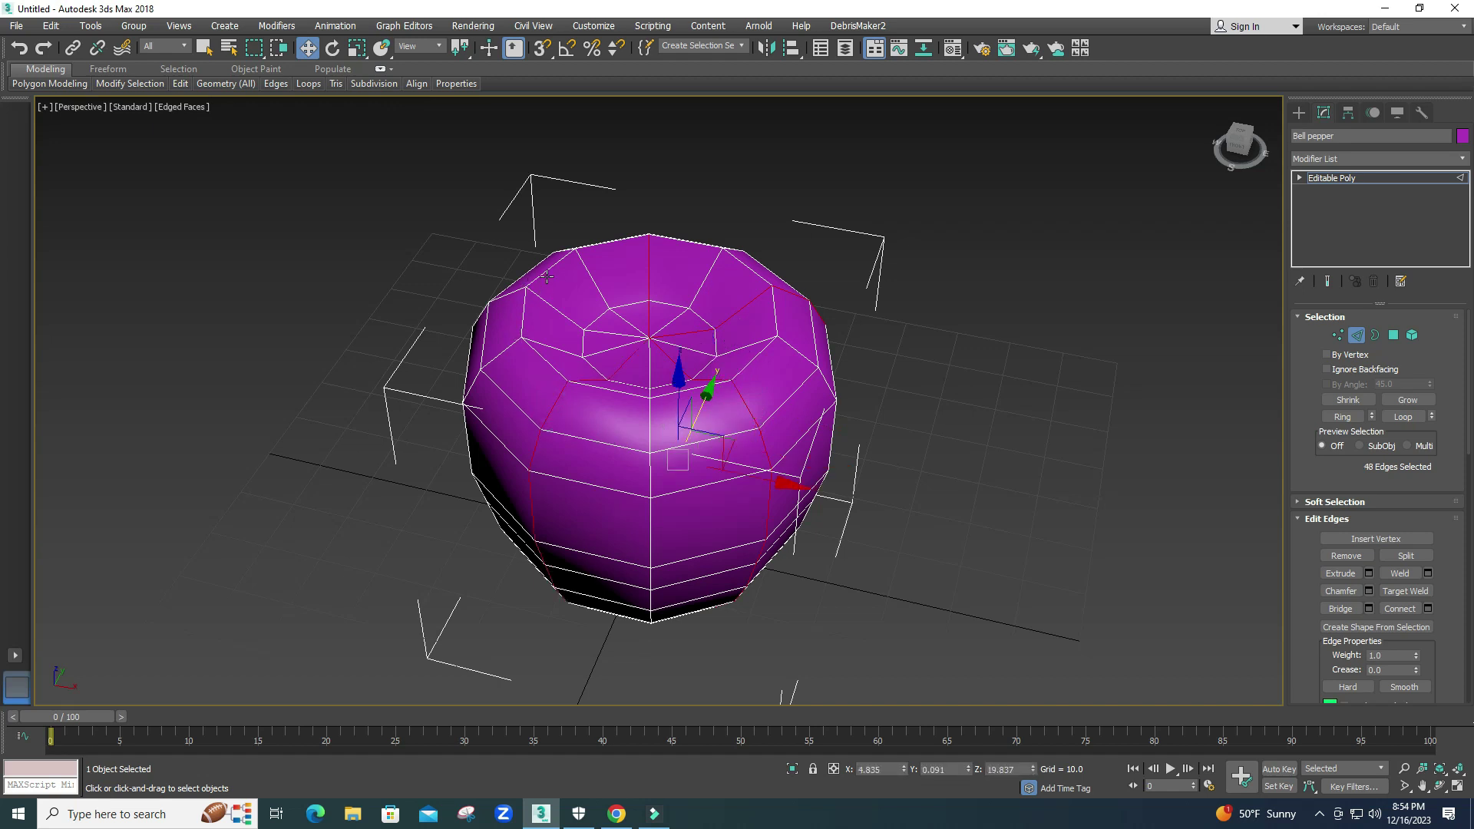
ctrl+double_click(508, 296)
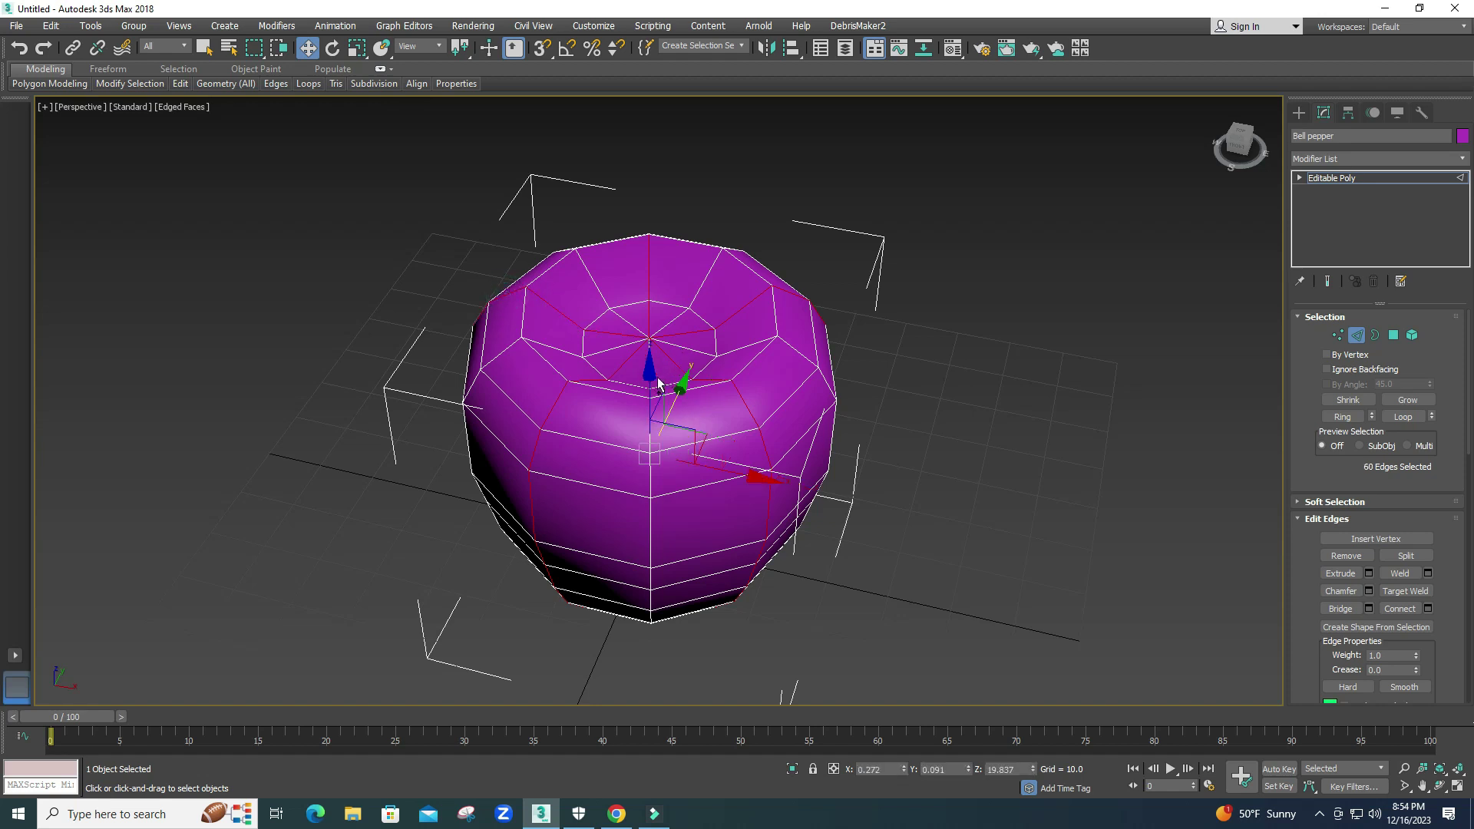
key(alt+w)
right_click(1065, 285)
drag(954, 162, 955, 140)
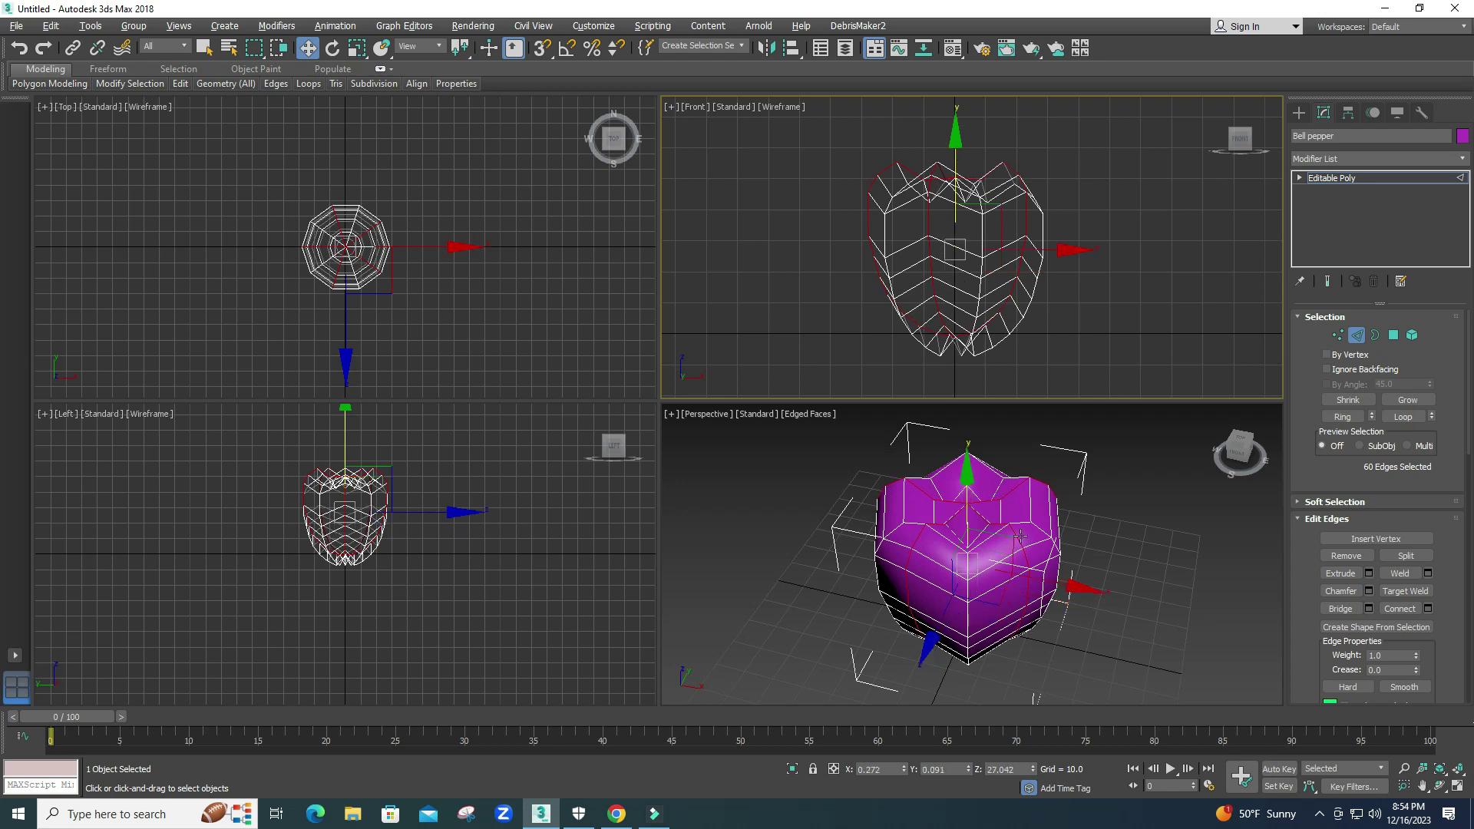
Chamfer the five raised vertical edge loops with an edge chamfer amount of 1.51.
alt+middle_drag(952, 636, 956, 584)
key(alt+w)
mouse_move(708, 514)
middle_down()
mouse_move(715, 500)
mouse_move(693, 518)
mouse_move(658, 470)
mouse_move(706, 538)
middle_up()
scroll(693, 517, up, 3)
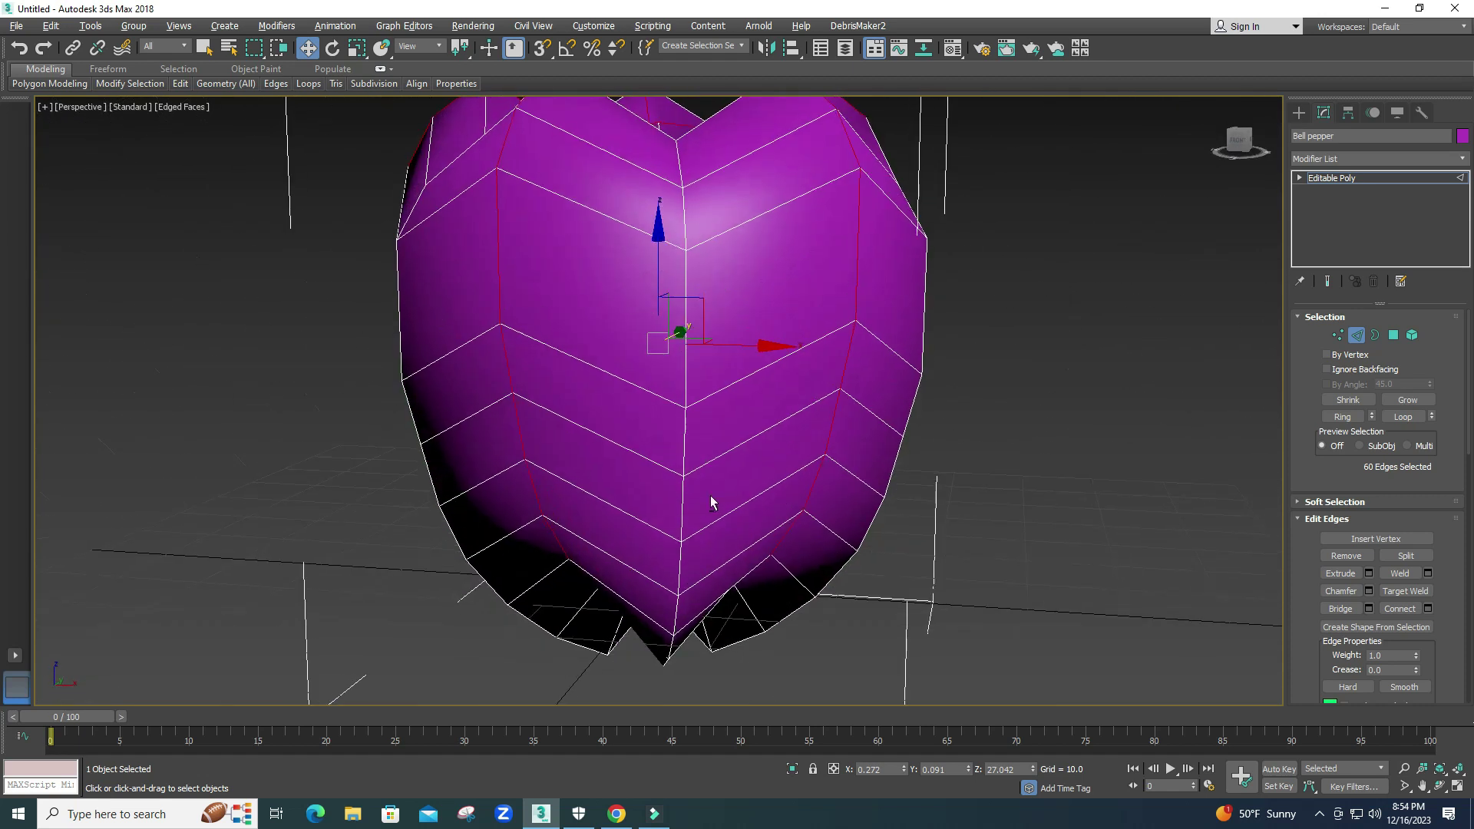
scroll(720, 447, down, 3)
alt+middle_drag(720, 447, 711, 467)
scroll(711, 461, up, 3)
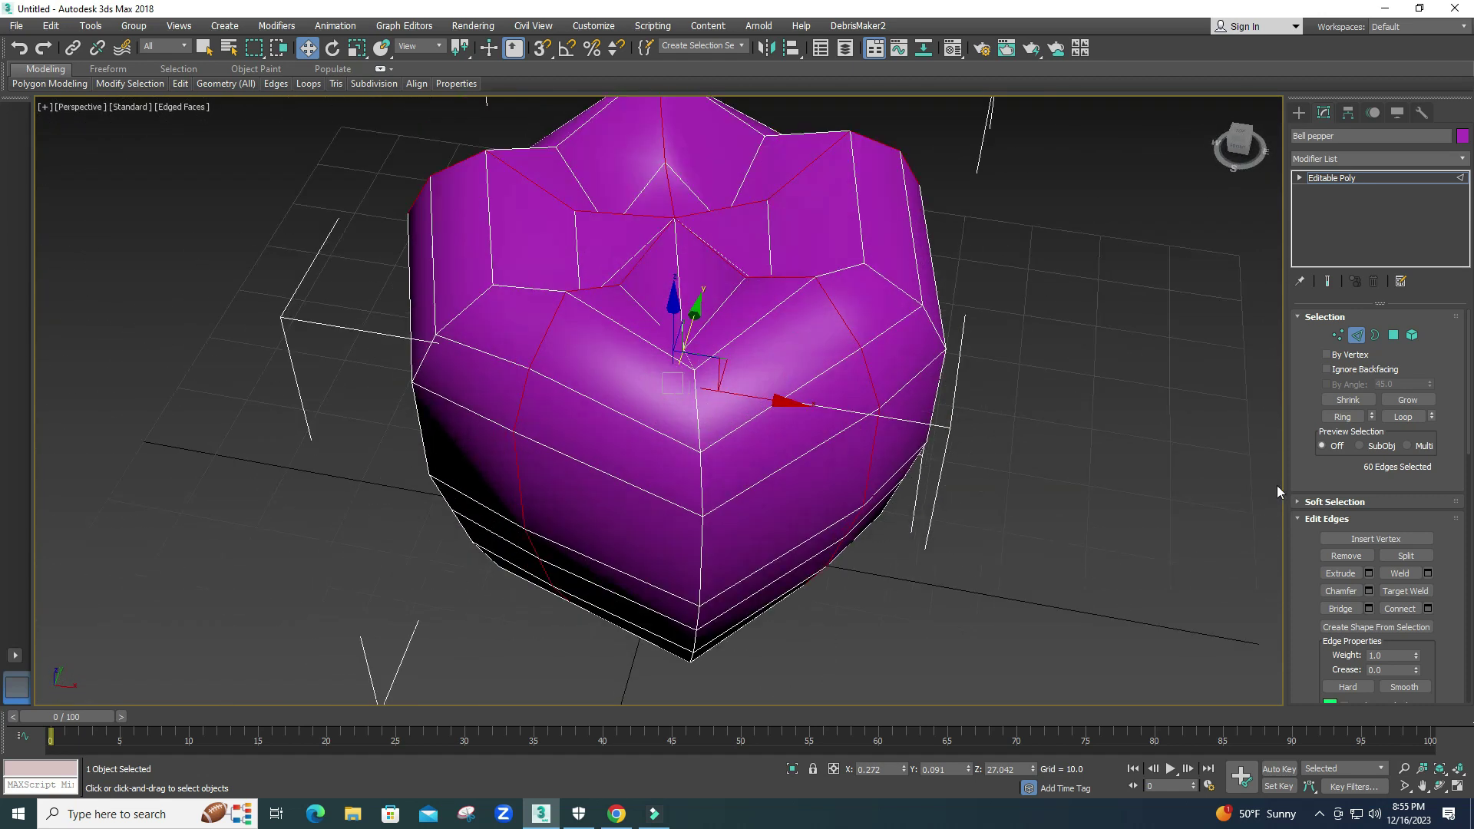
click(1368, 591)
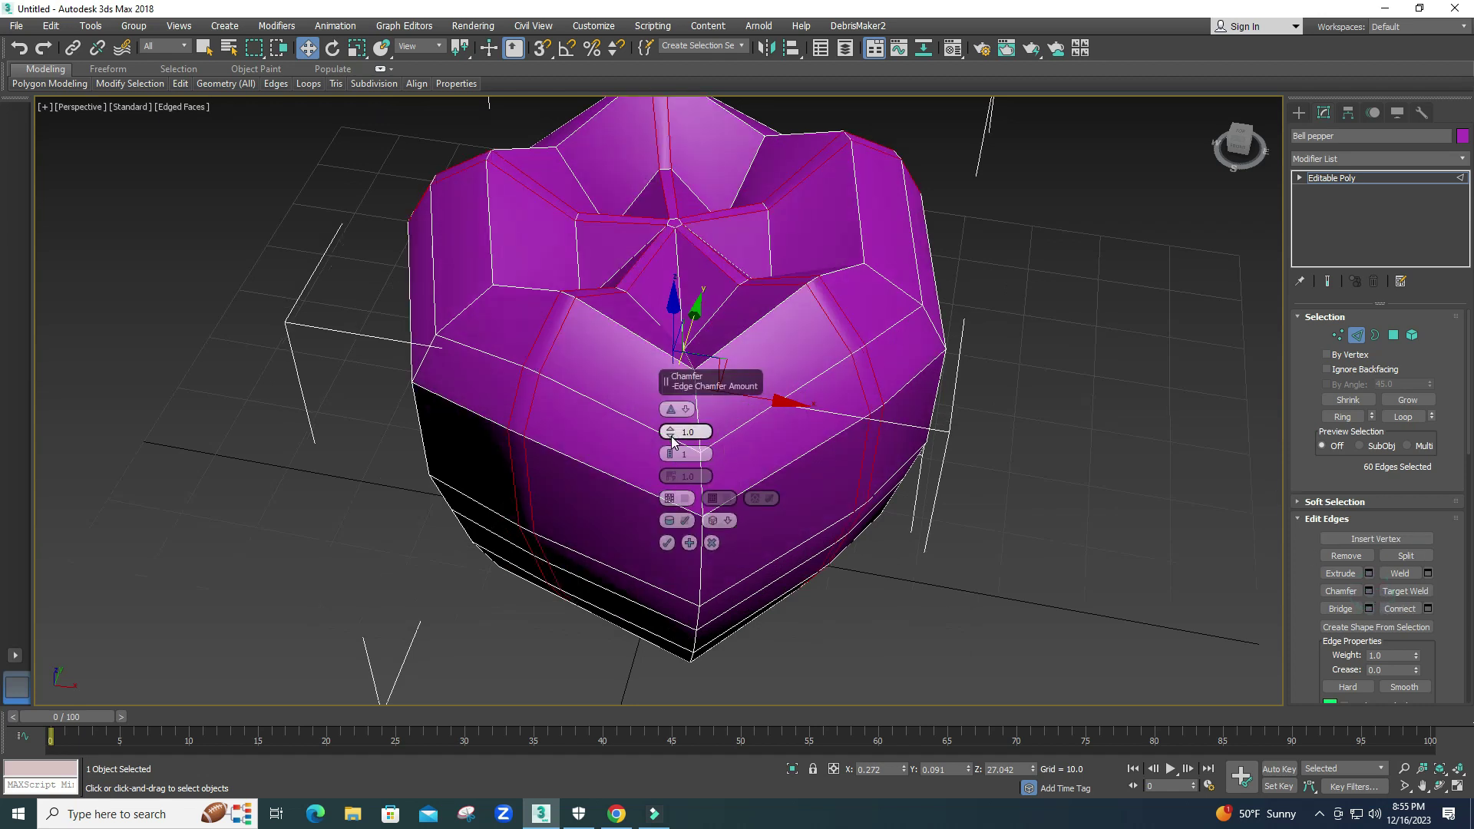
mouse_move(671, 434)
mouse_down()
mouse_move(669, 409)
mouse_move(670, 428)
mouse_up()
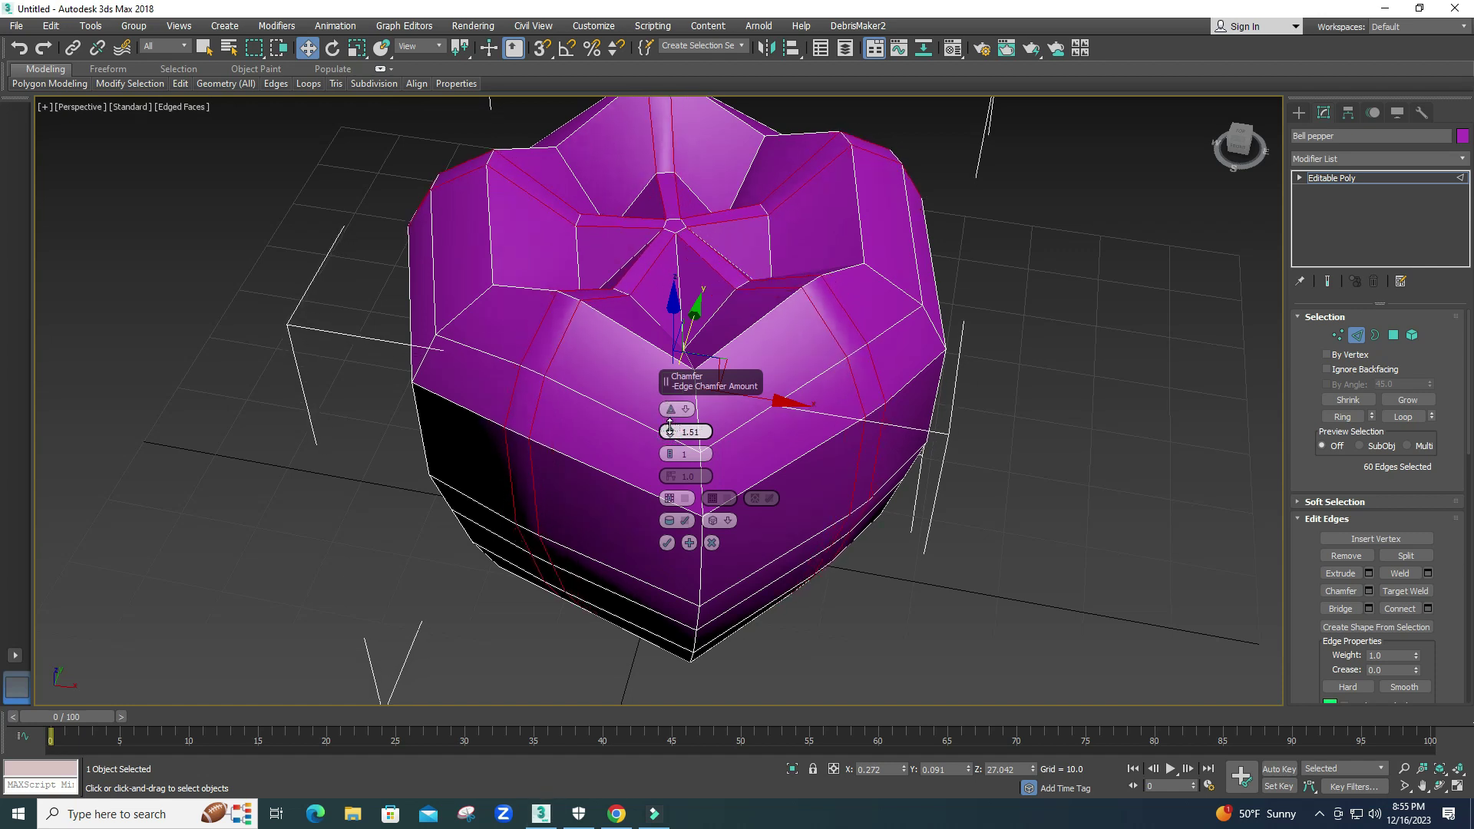
click(667, 543)
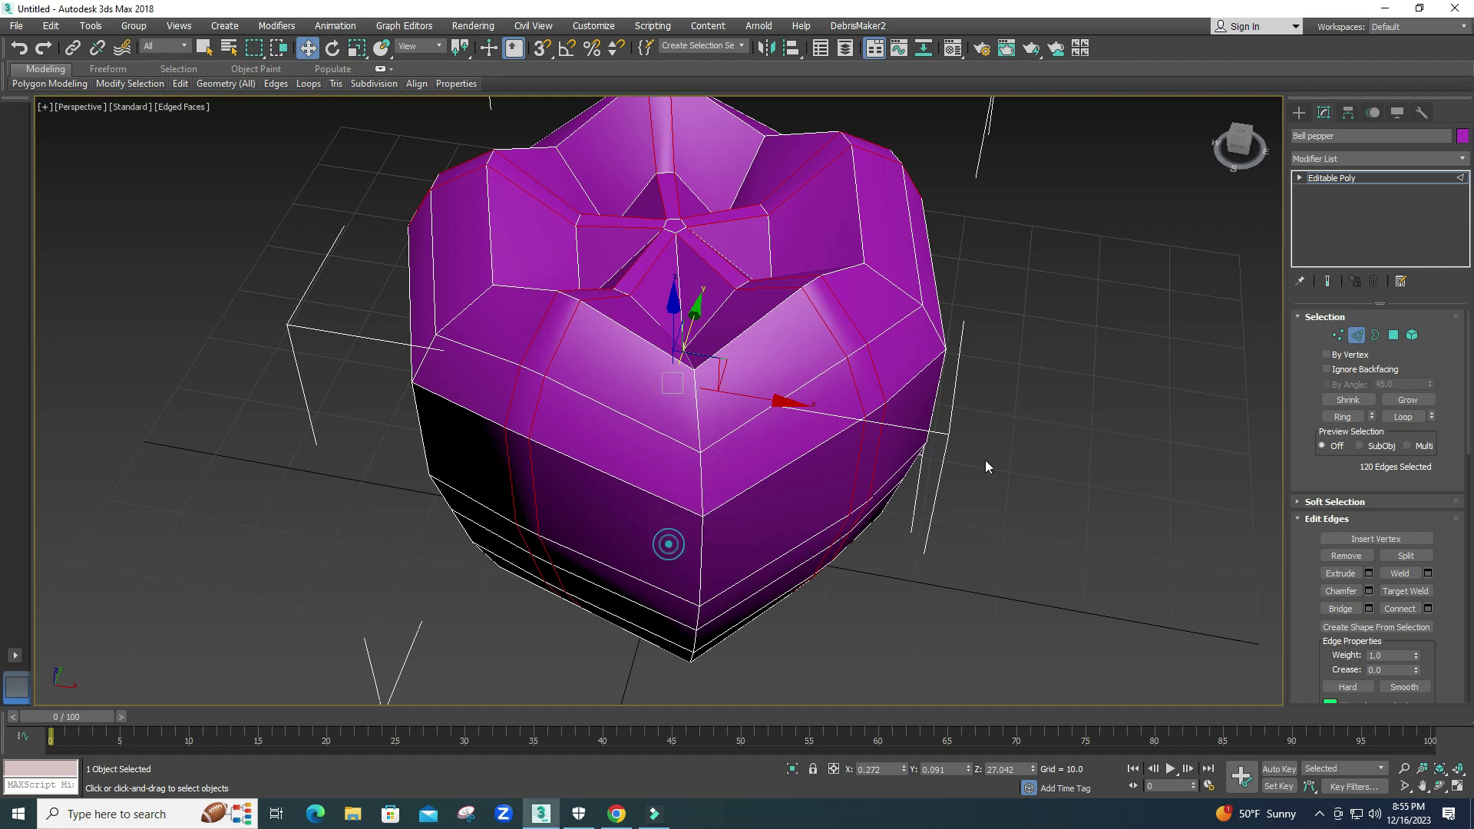
Scale the small polygon at the top centre to about 174% and extrude it 10 units as the stem's base.
click(1391, 335)
click(679, 224)
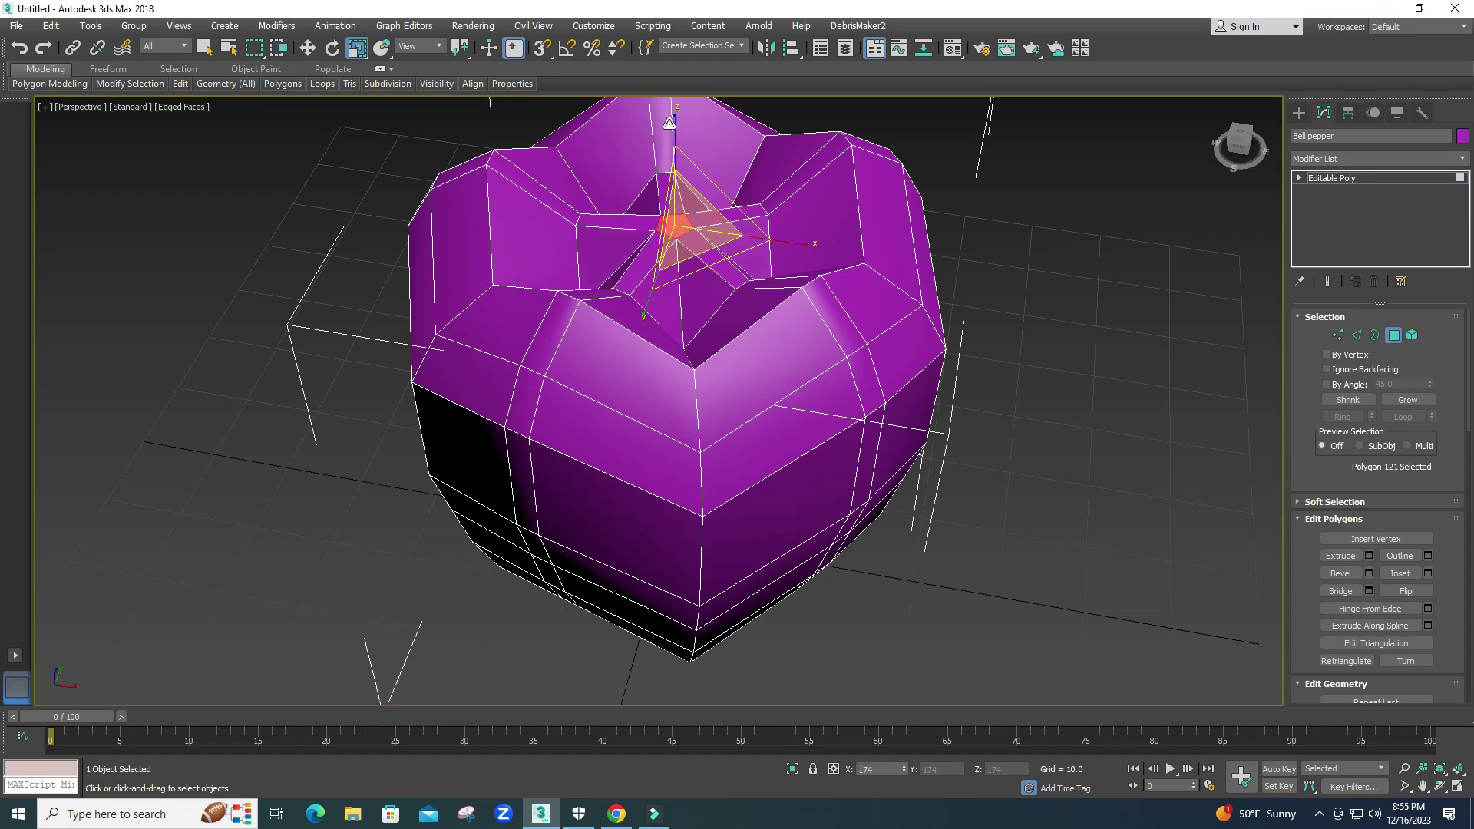
middle_drag(705, 294, 725, 365)
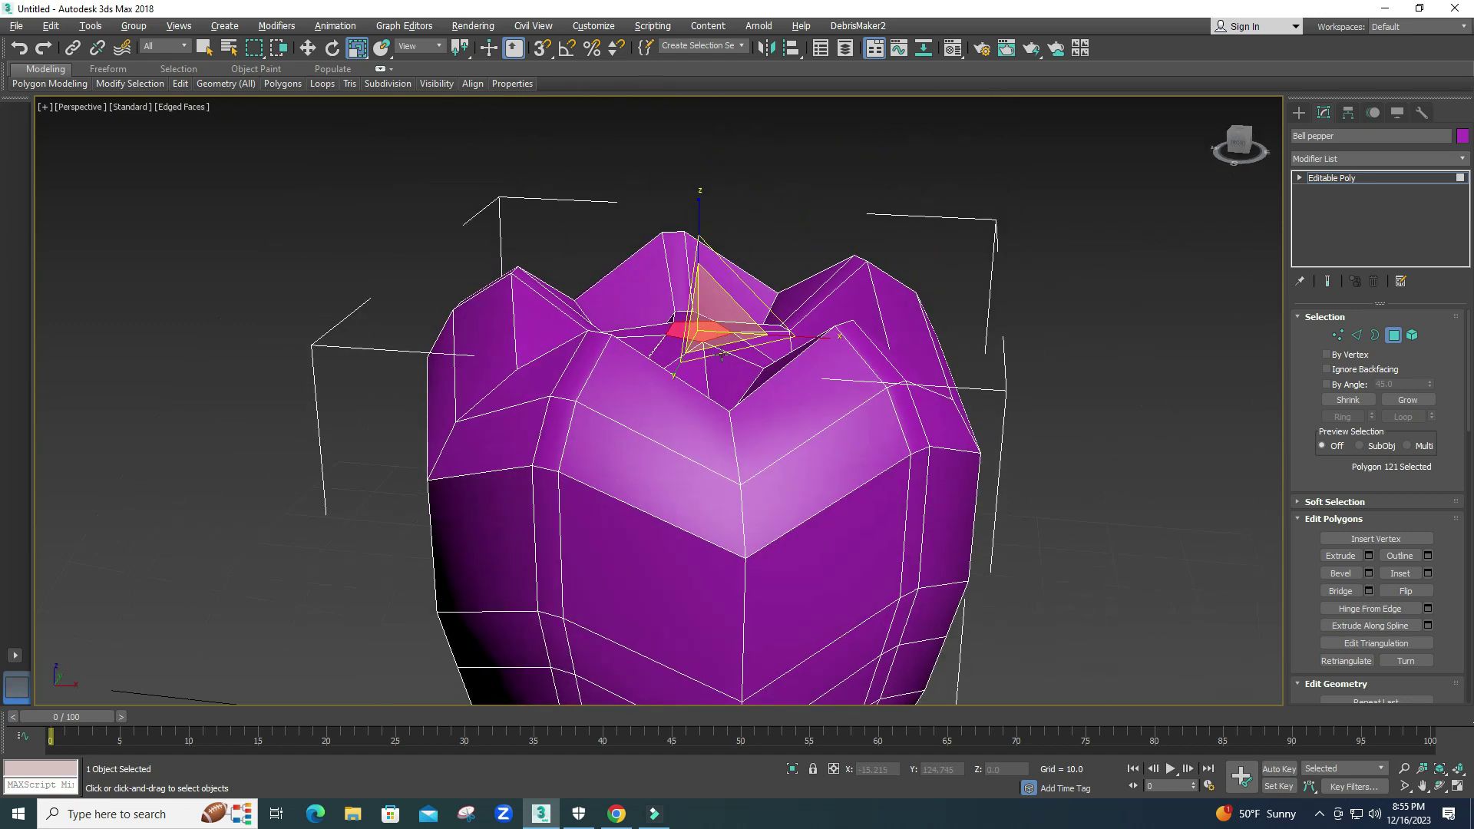
click(1370, 556)
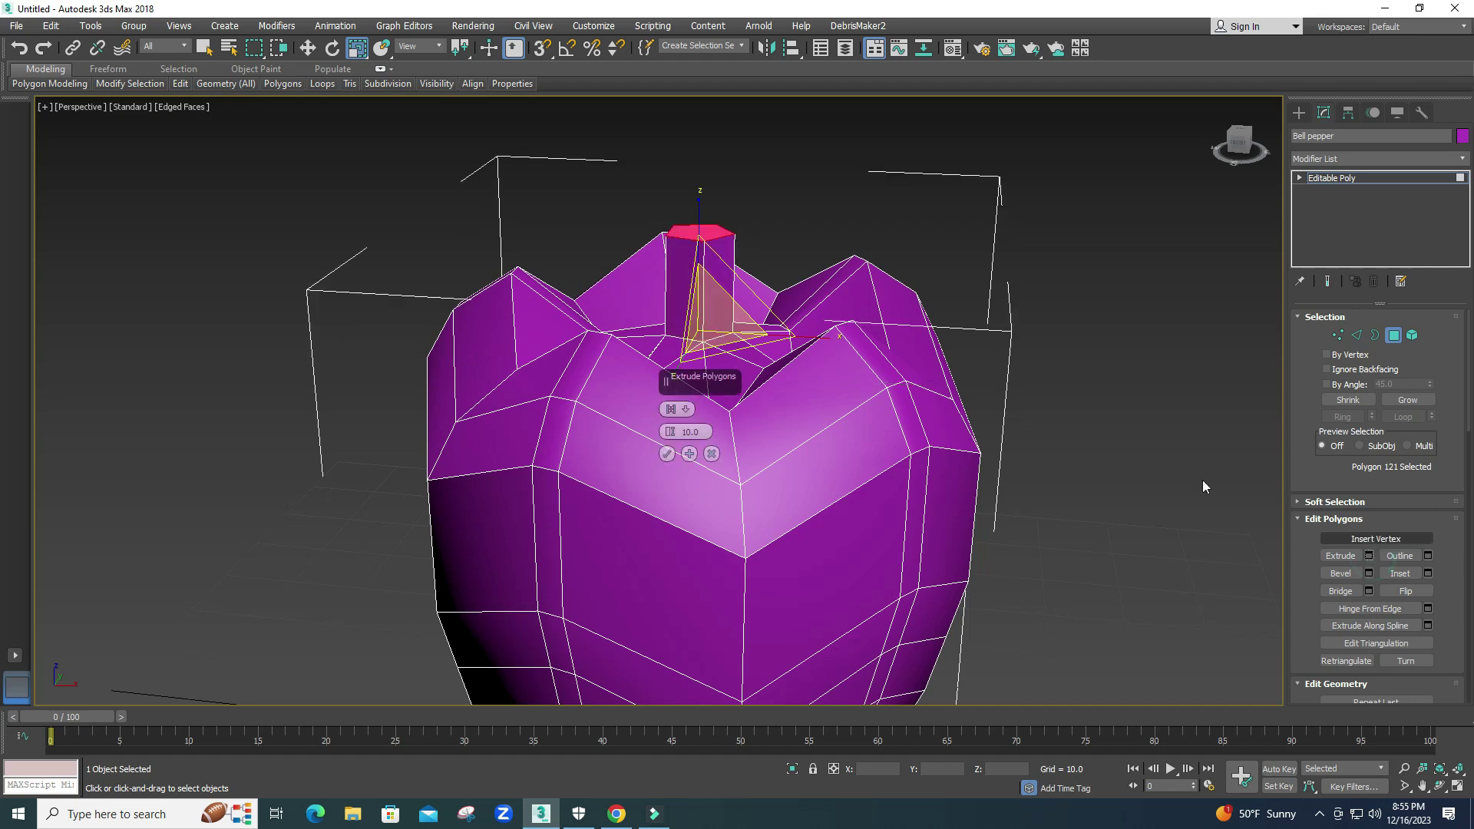
click(667, 454)
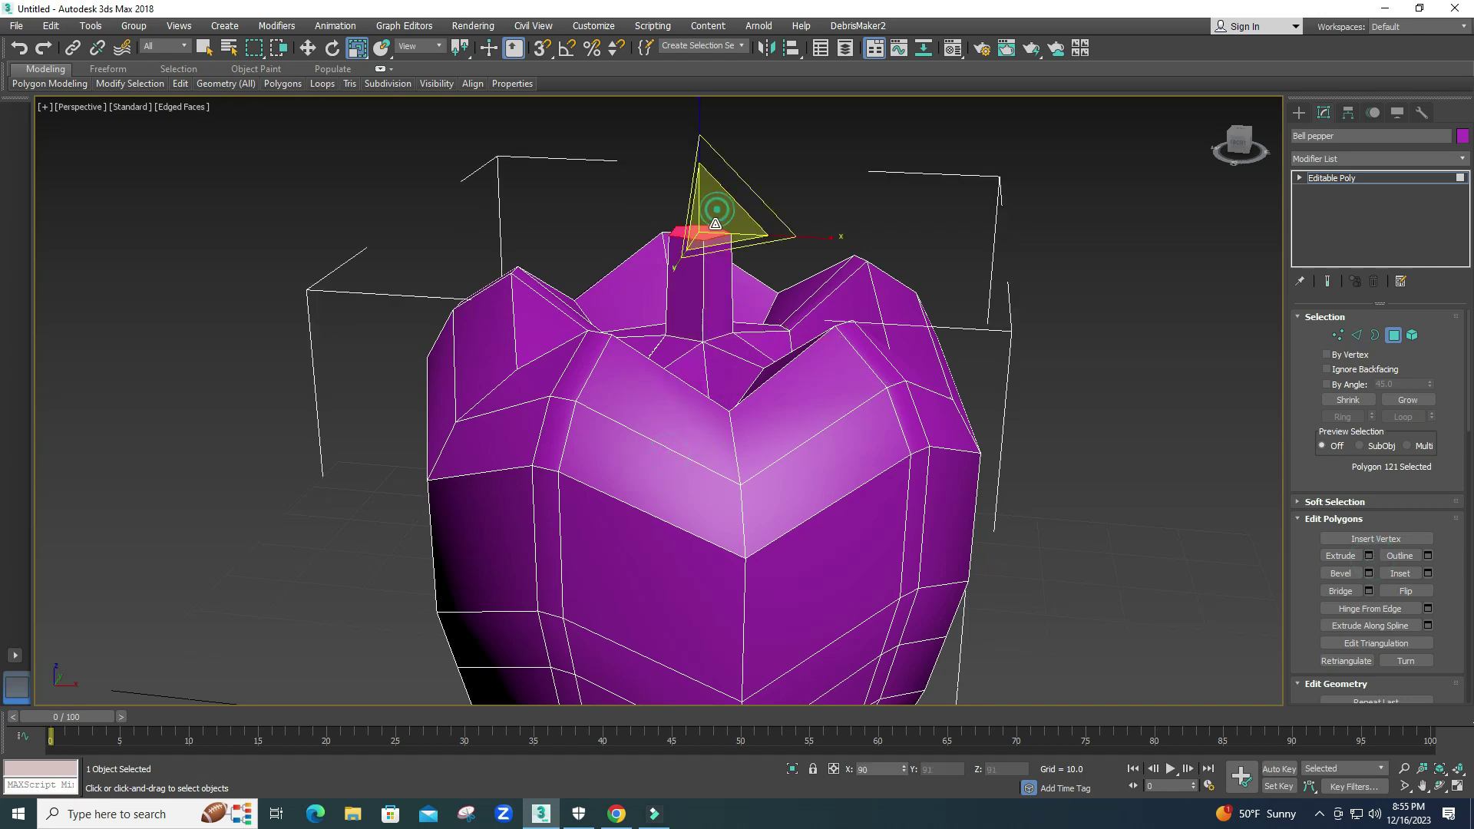
Extrude the stem's slightly narrowed end another 10 units and rotate it in the front view to bend the stem.
click(1367, 556)
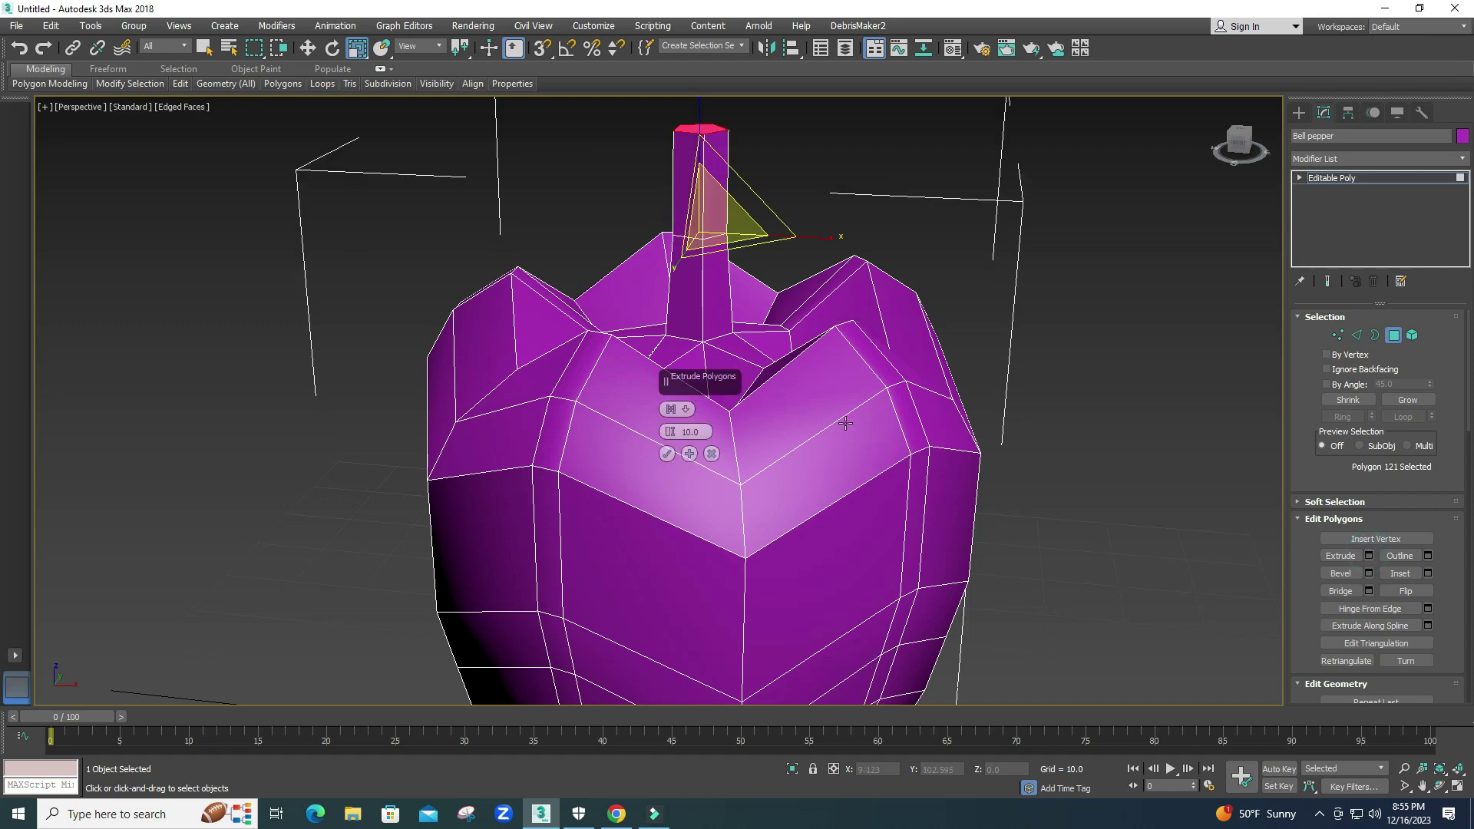
alt+middle_drag(856, 430, 852, 497)
key(e)
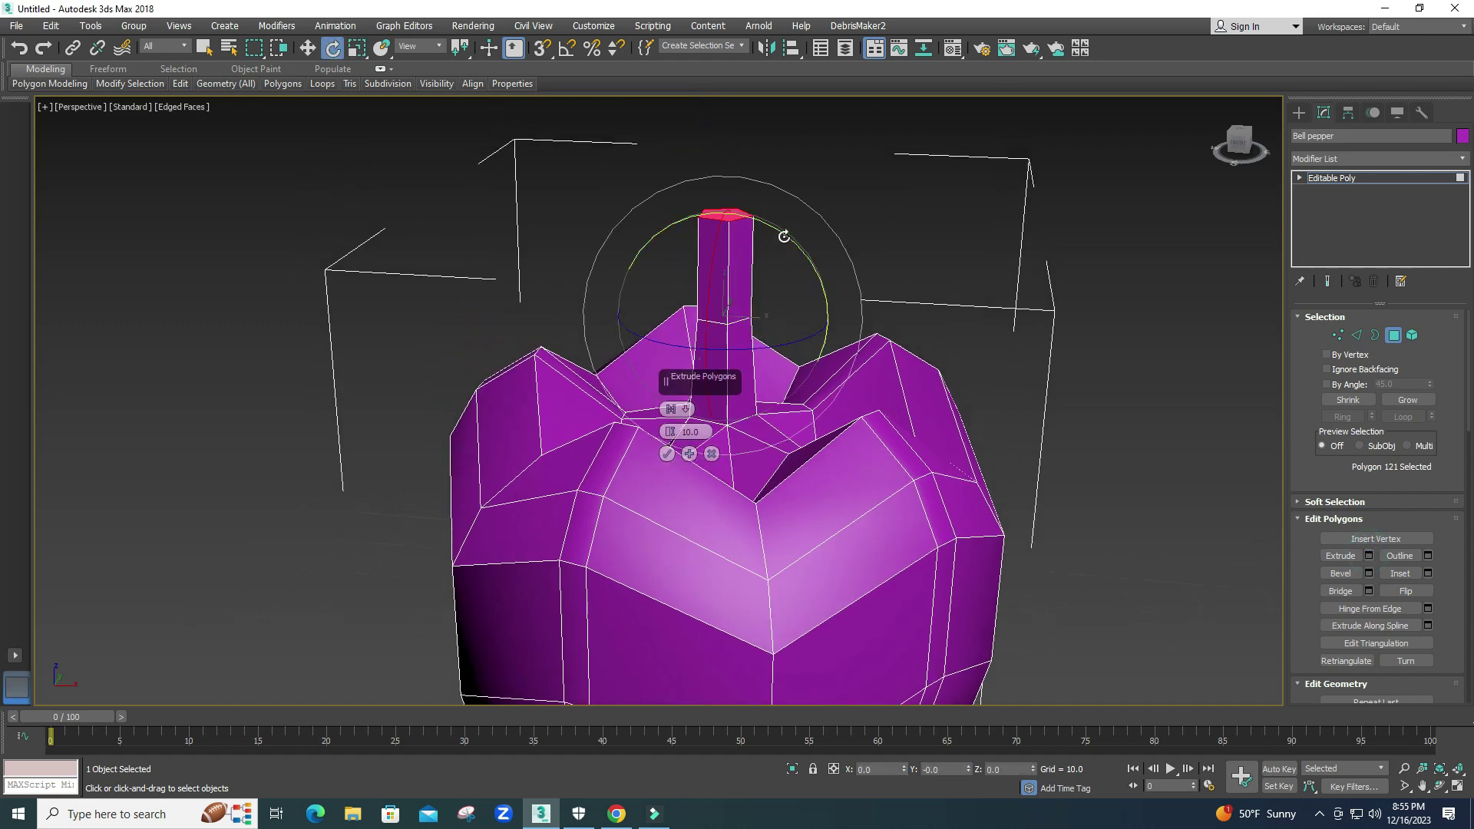
key(alt+w)
scroll(785, 198, down, 3)
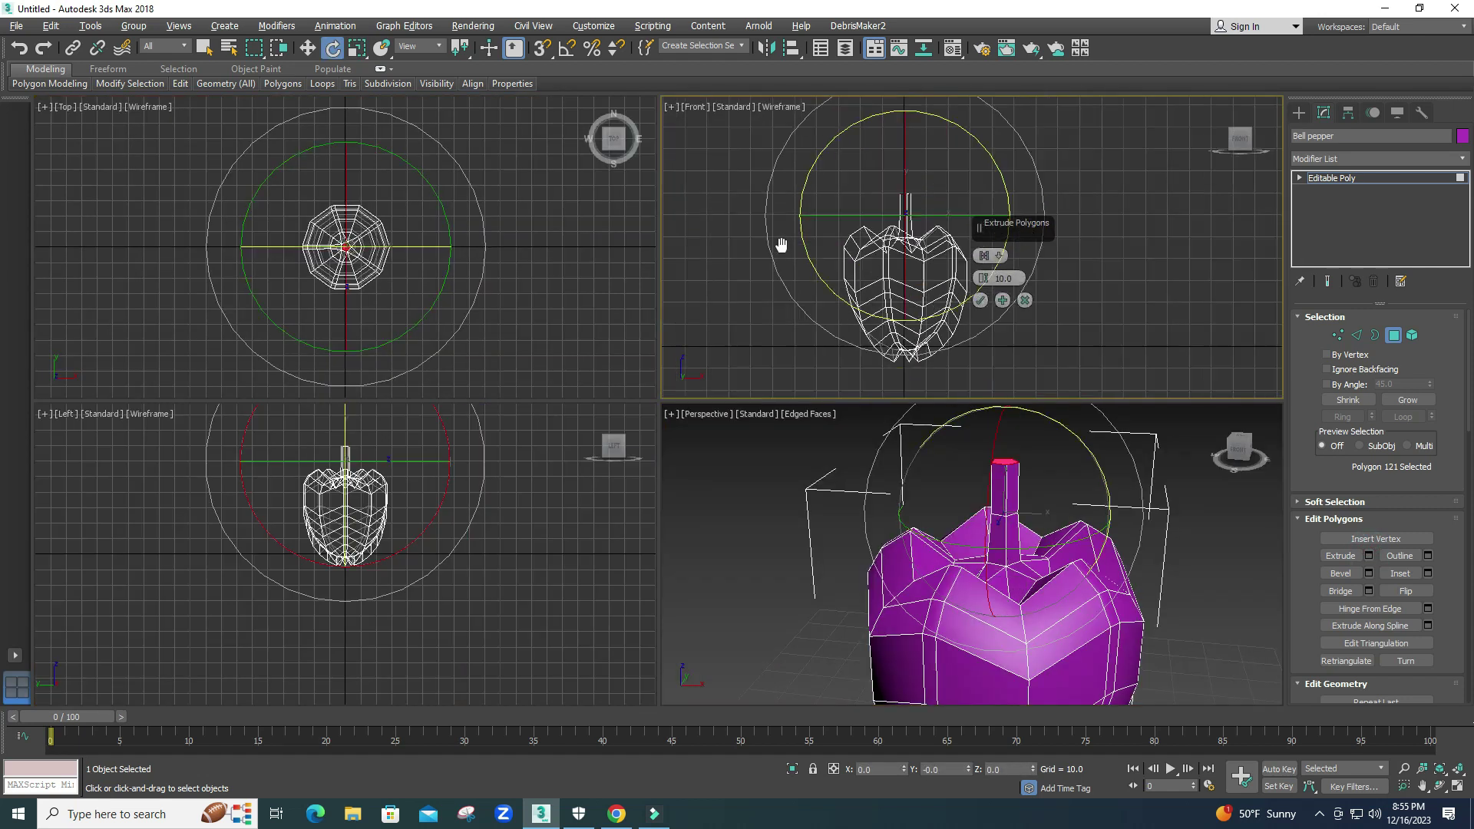
drag(816, 164, 802, 193)
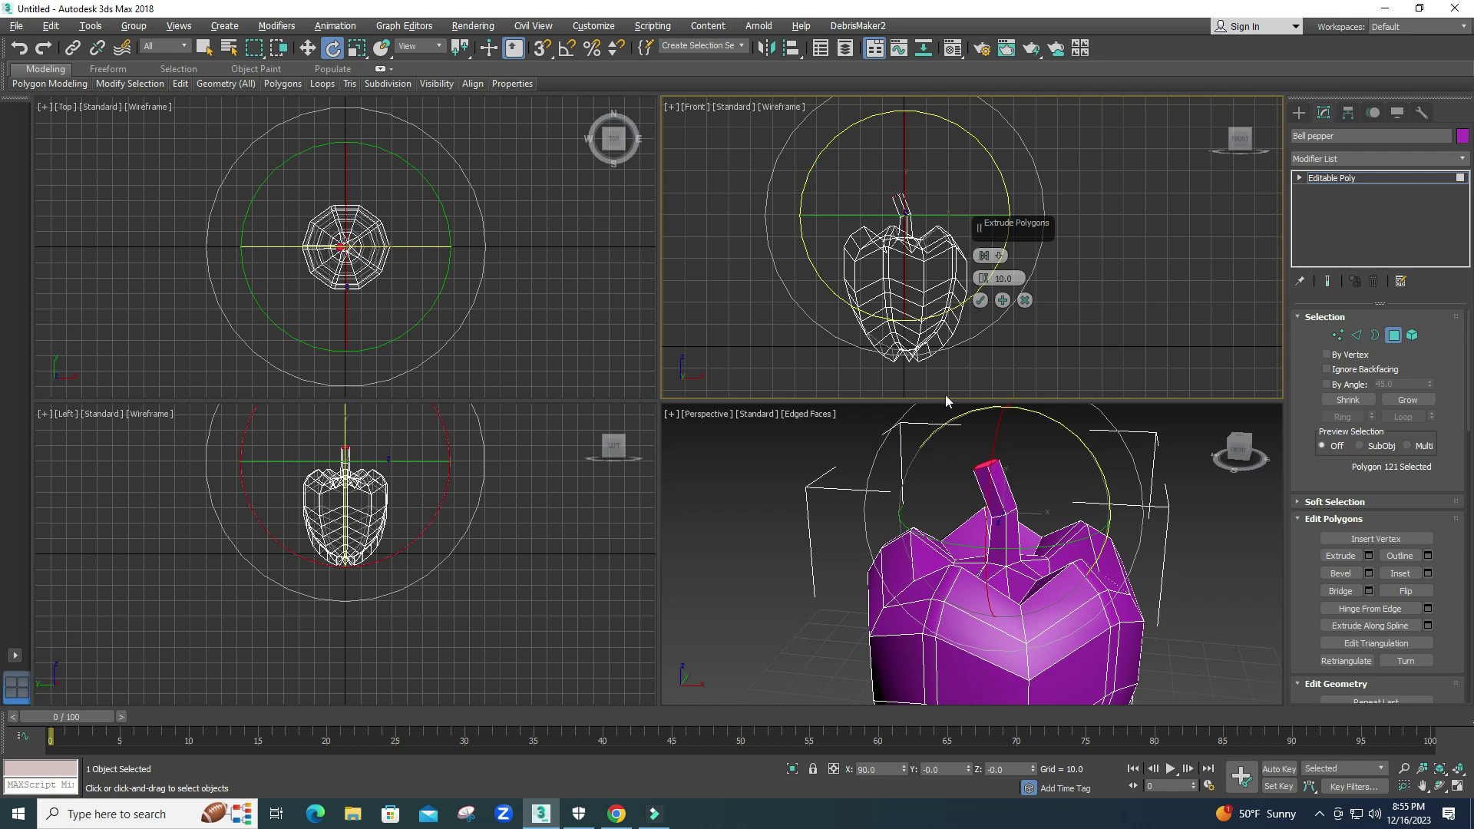
click(981, 300)
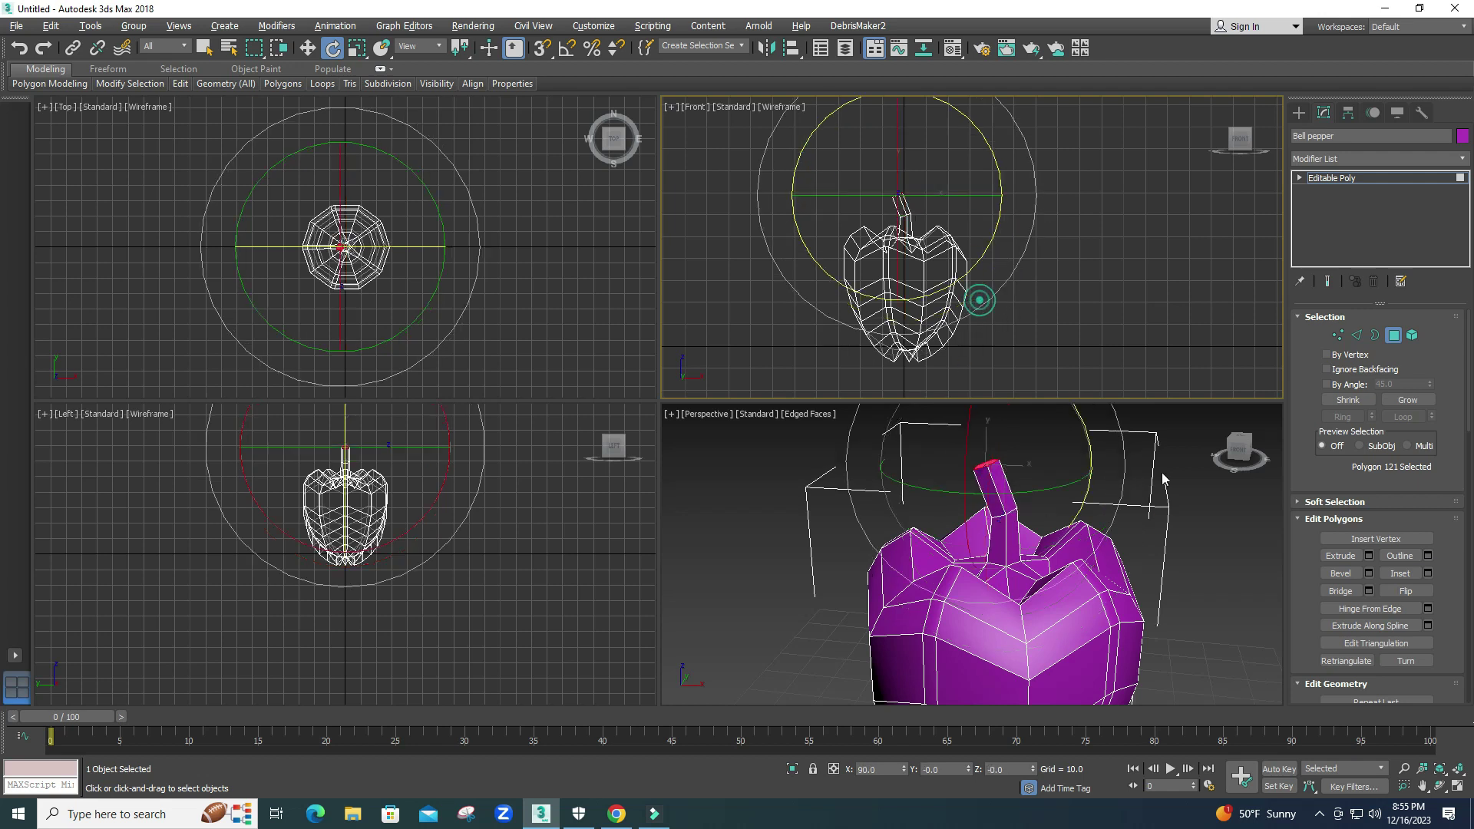
Extrude the stem's end polygon 8.25 units to lengthen the bent stem.
click(1367, 555)
drag(984, 278, 994, 312)
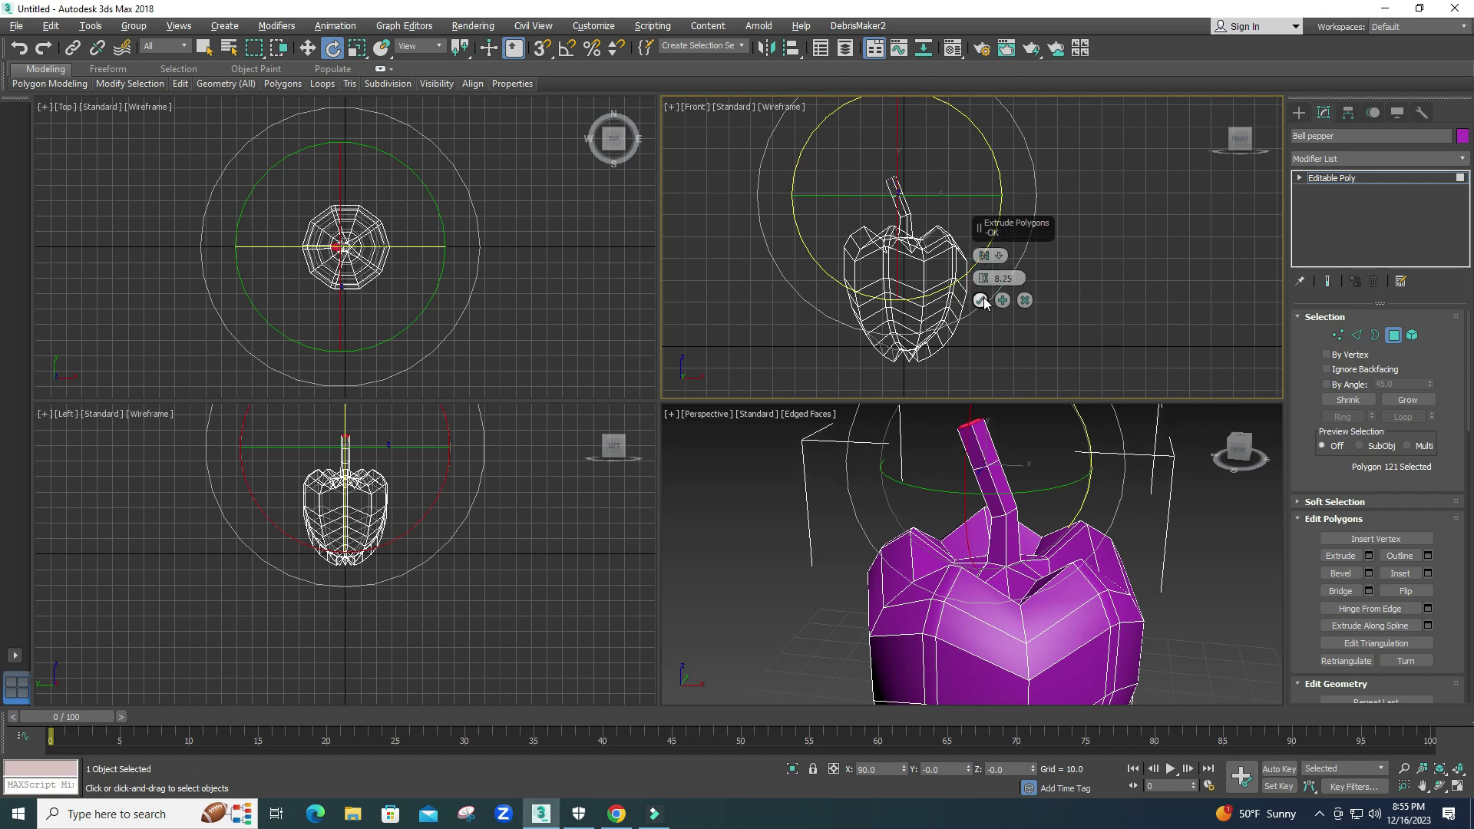
click(982, 301)
Flare the stem's end polygon to about 161% and extrude it 1.949 units as a tip.
key(r)
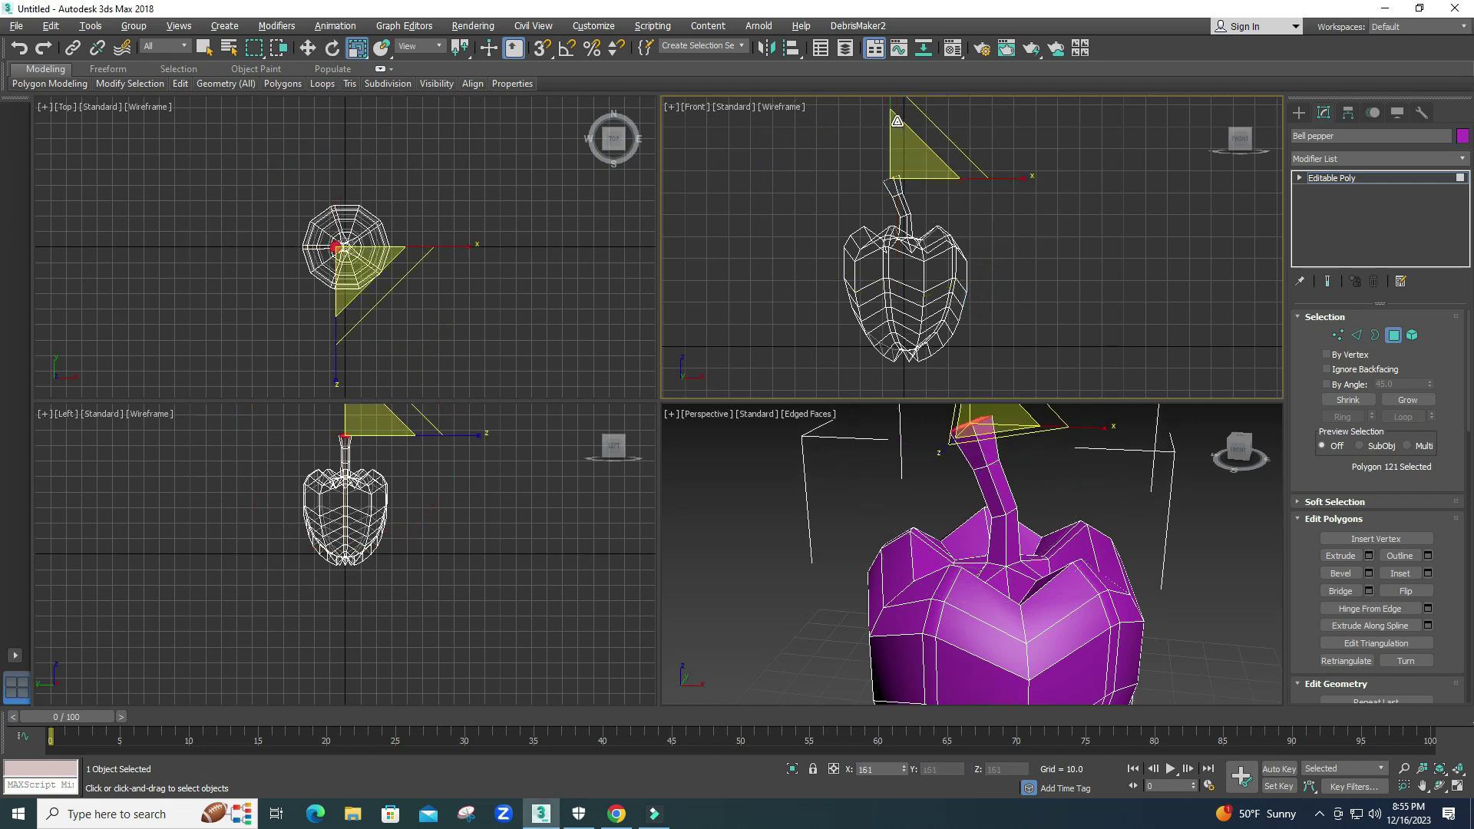
click(1369, 555)
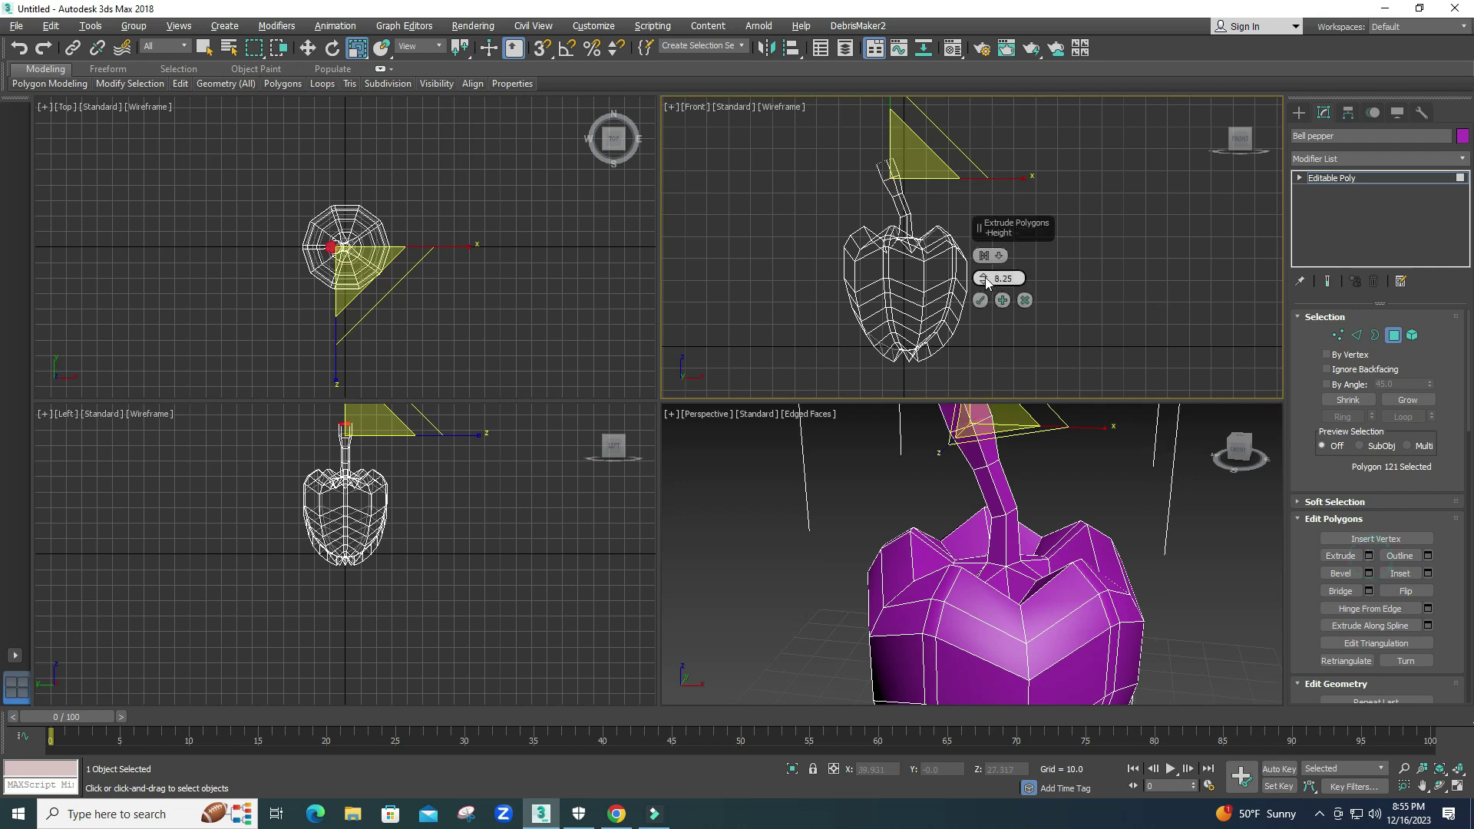
drag(986, 280, 982, 303)
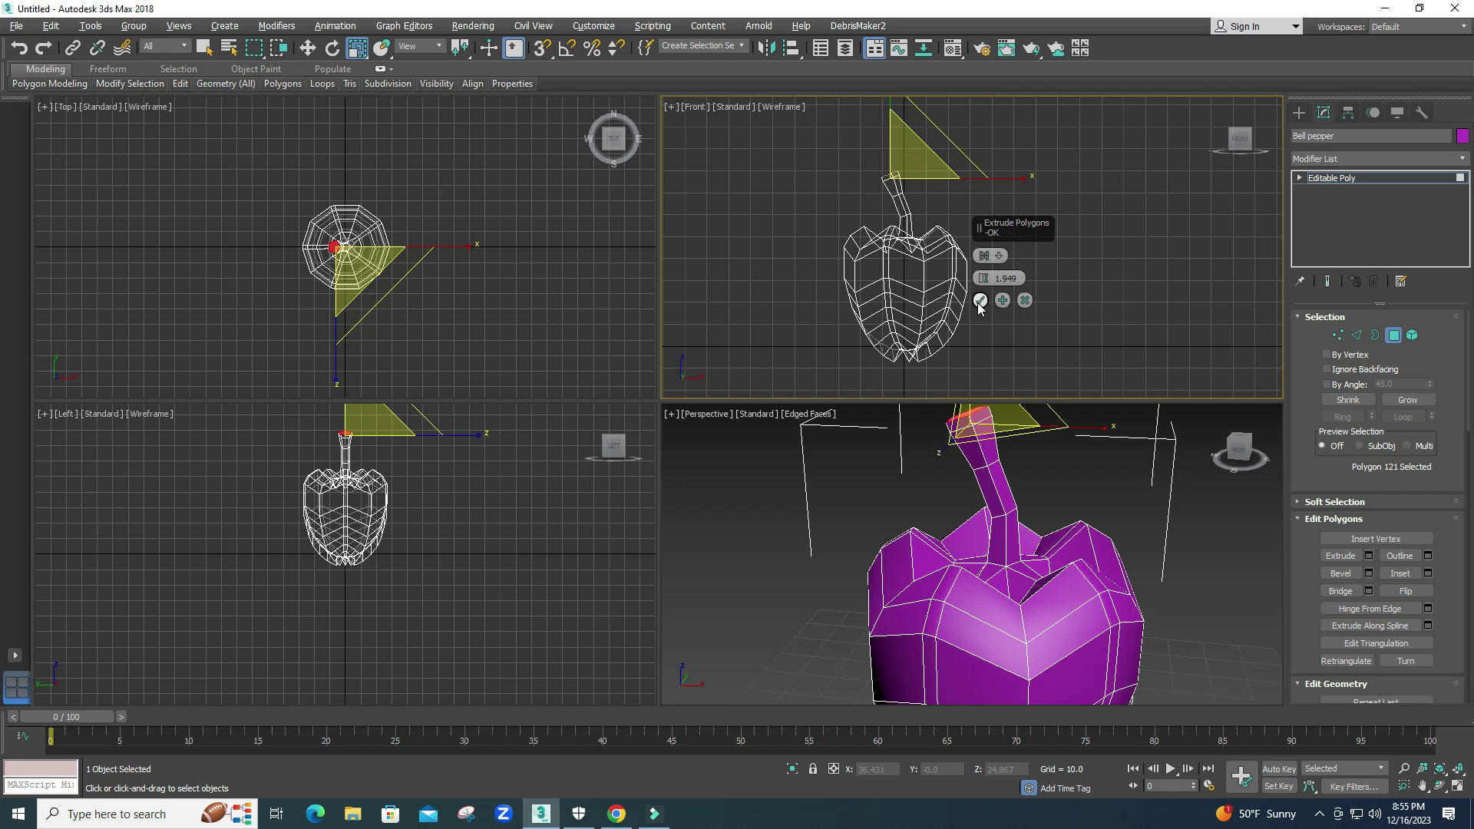
click(980, 301)
Select the polygon at the pepper's bottom centre, grow the selection by one ring and relax those polygons.
click(1075, 503)
key(alt+w)
scroll(836, 485, down, 5)
alt+middle_drag(841, 535, 765, 474)
scroll(765, 474, up, 6)
click(724, 451)
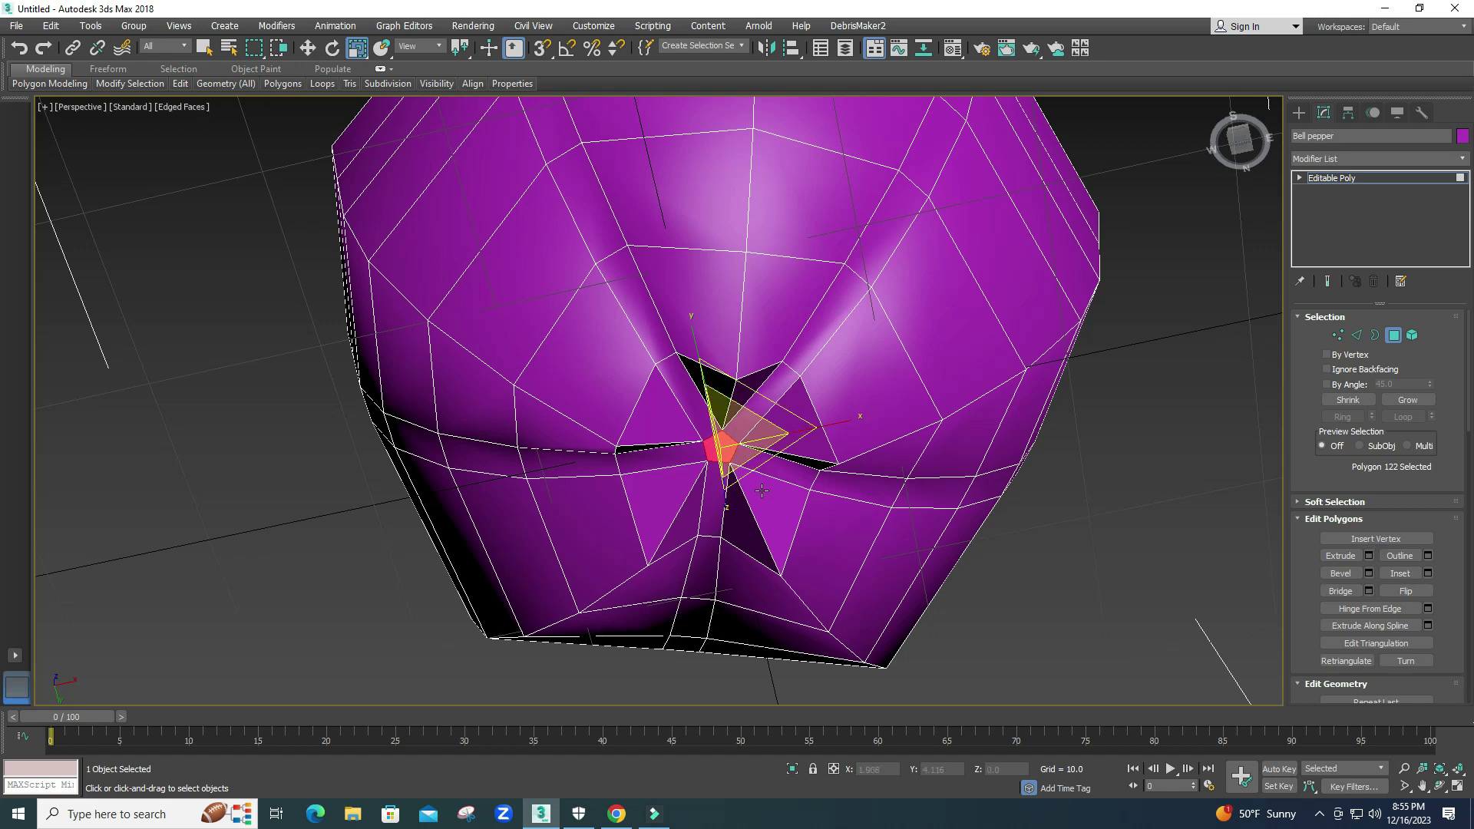
click(1407, 400)
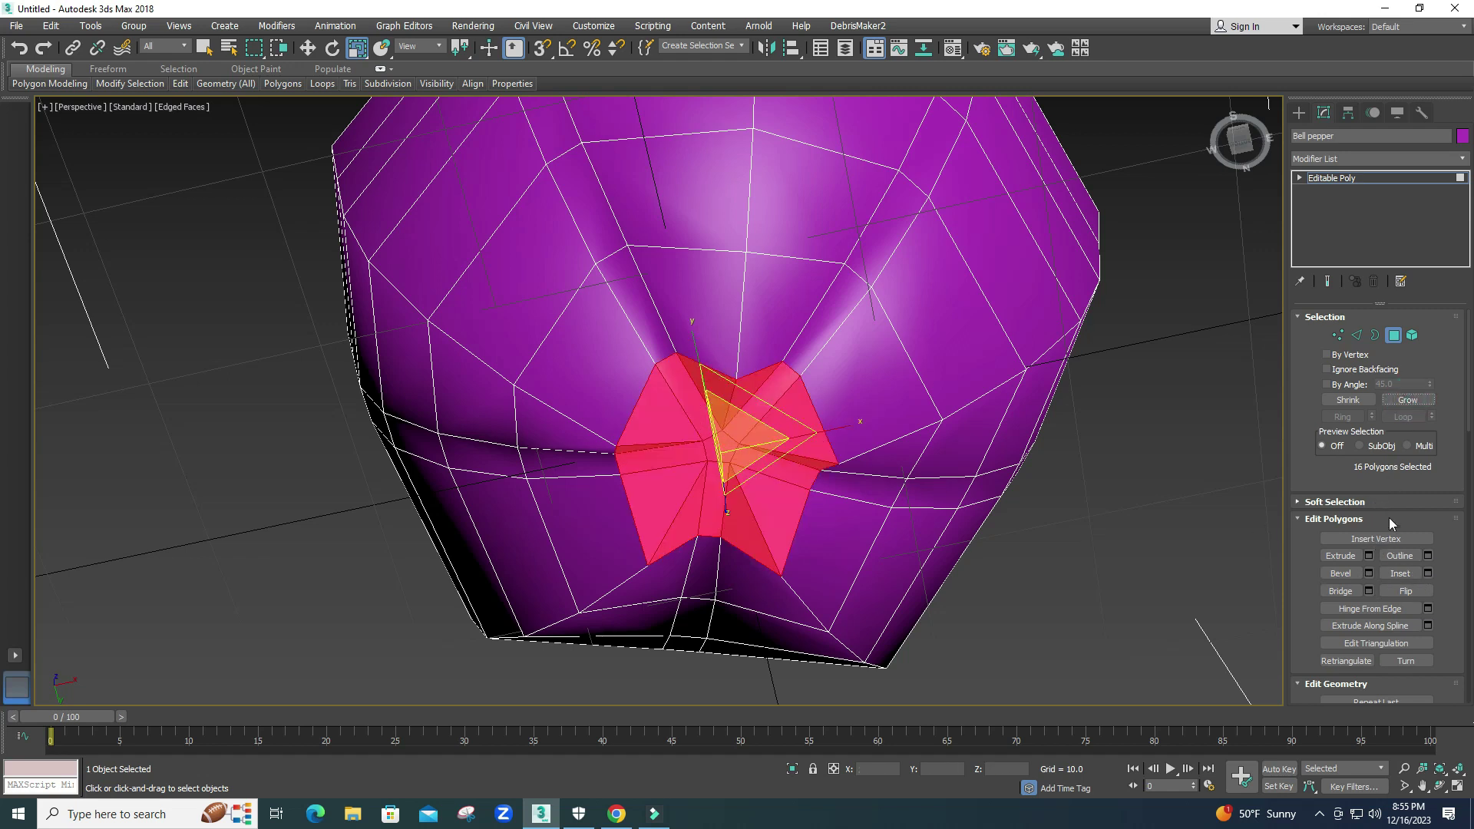
drag(1363, 468, 1360, 352)
scroll(1361, 620, down, 3)
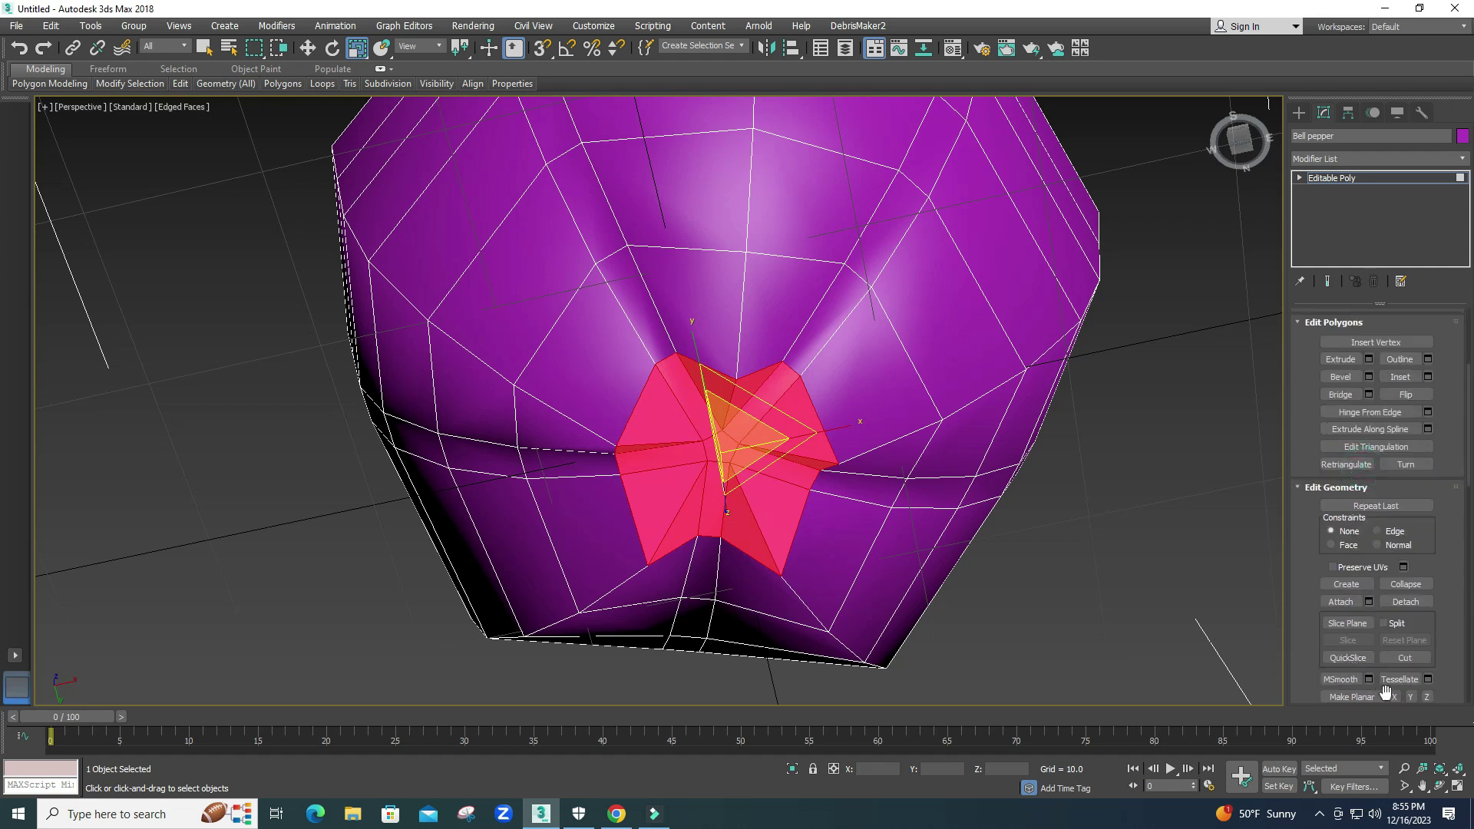
scroll(1458, 631, down, 2)
click(1370, 630)
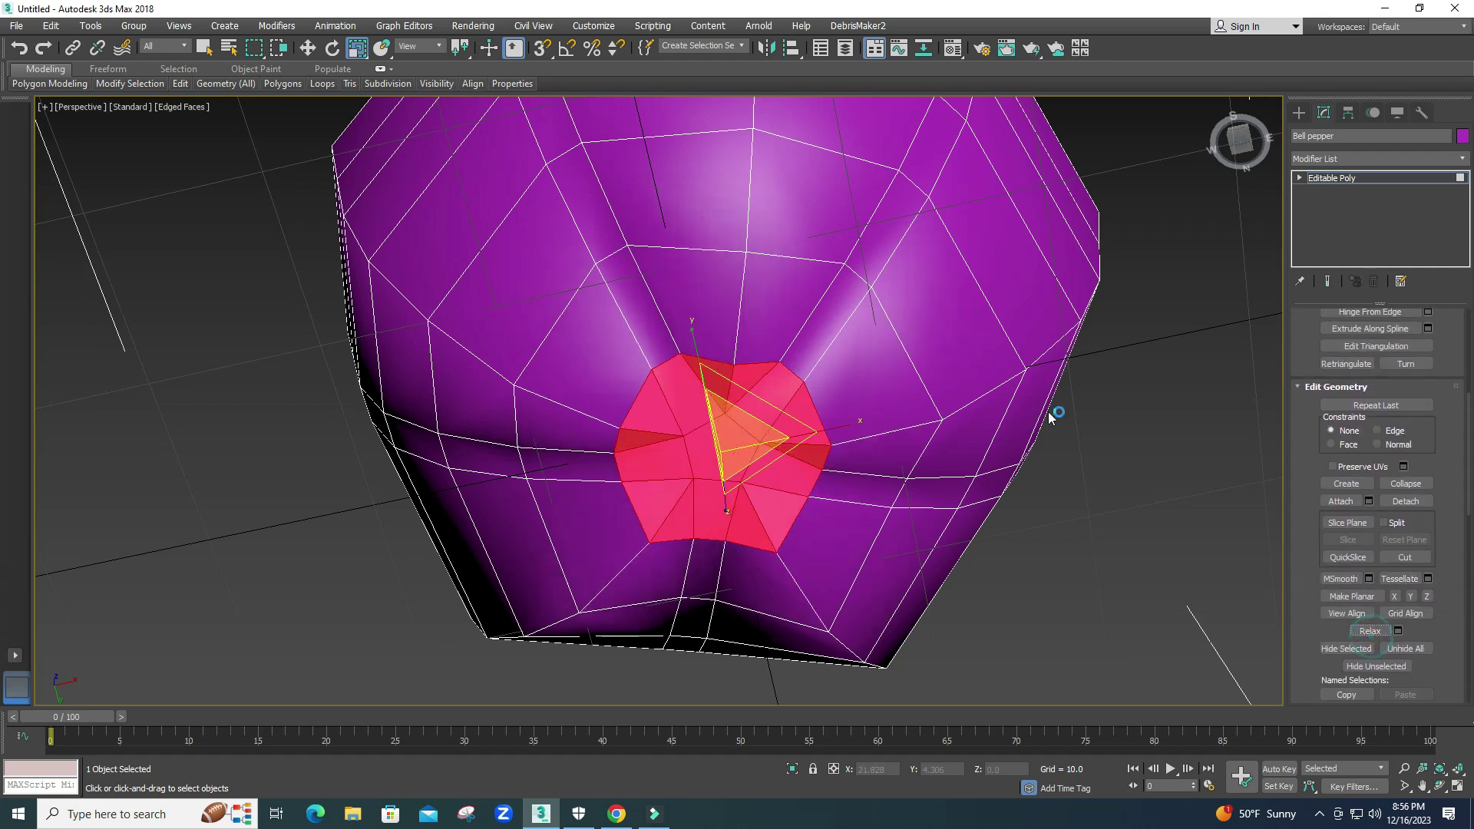
Inset the single polygon at the bottom centre by 0.592.
click(721, 446)
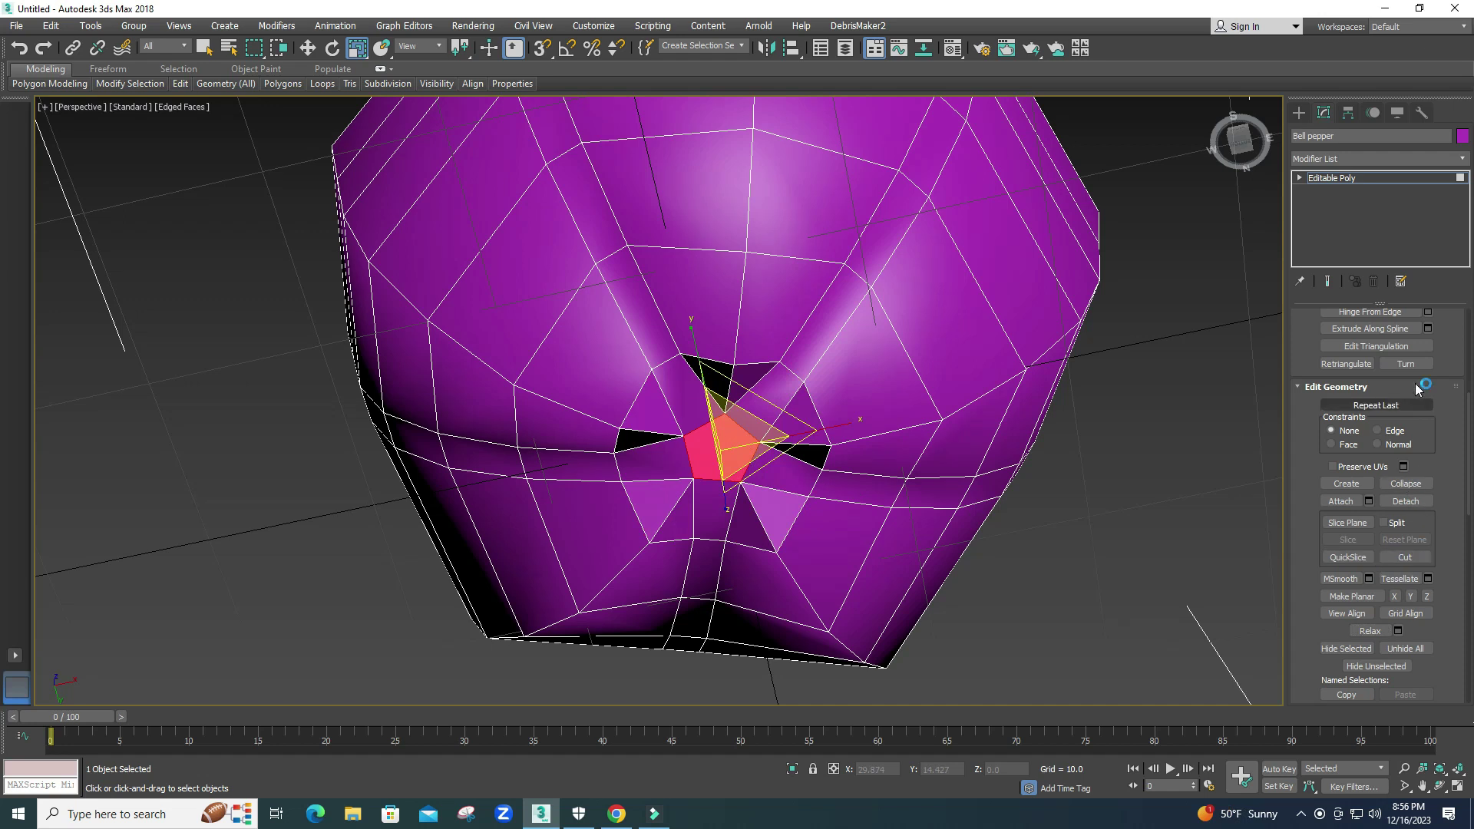
scroll(1442, 491, up, 5)
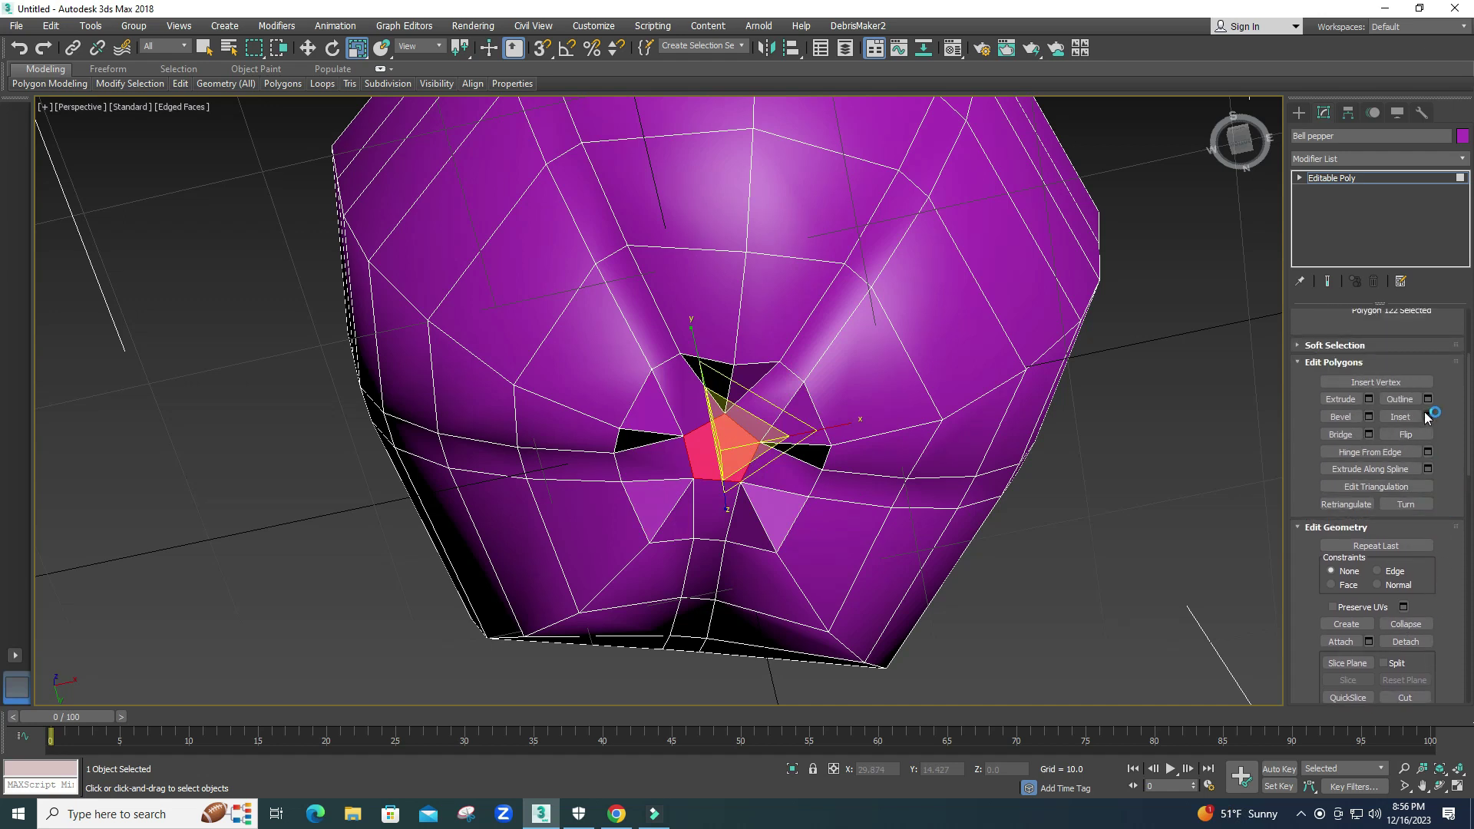
click(1428, 416)
drag(681, 443, 675, 436)
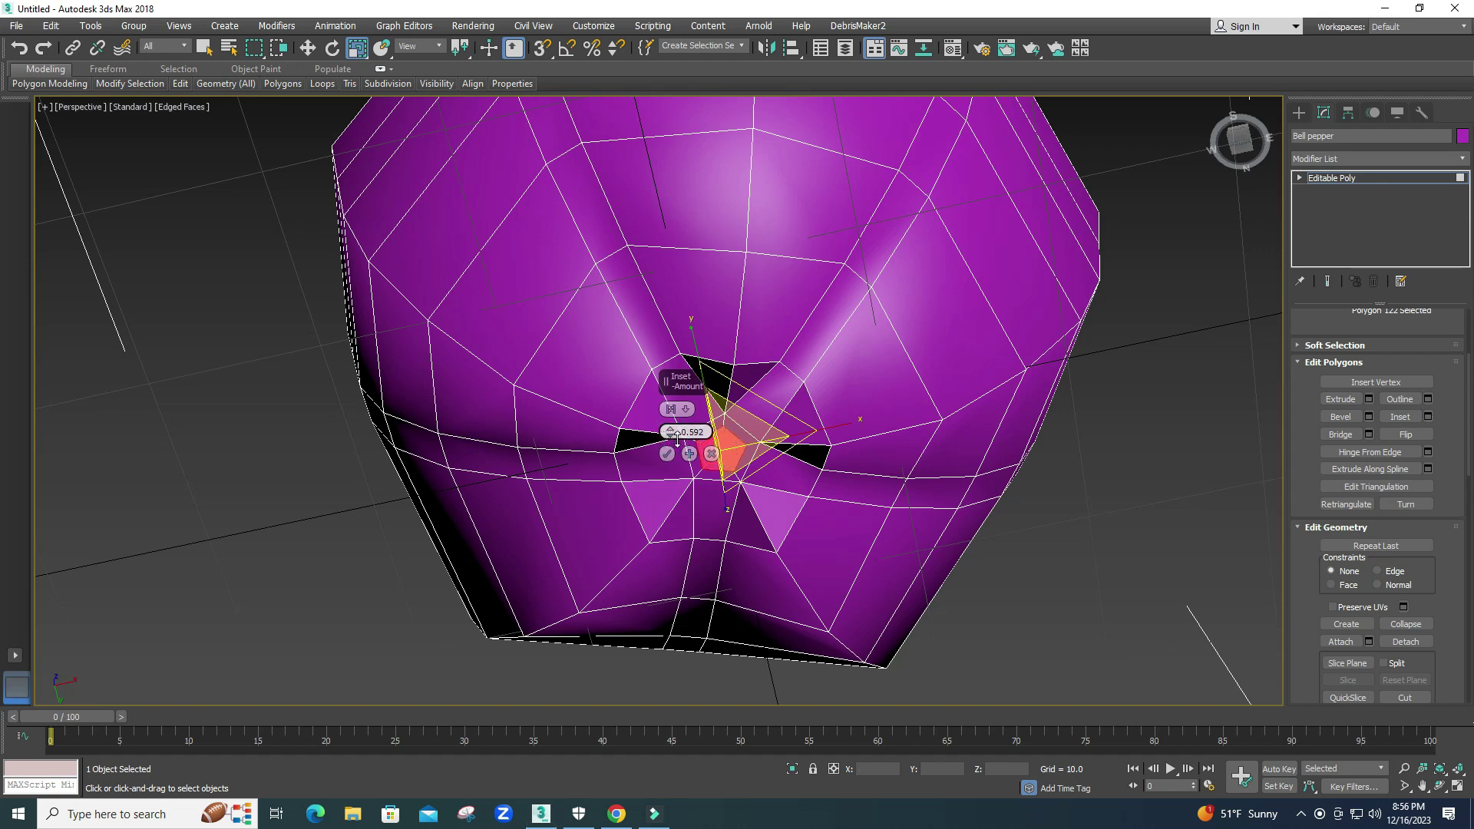
click(666, 454)
Extrude the inset bottom polygon 1.949 units and shrink its end to about 51%.
scroll(837, 439, down, 2)
alt+middle_drag(837, 439, 789, 470)
click(1367, 399)
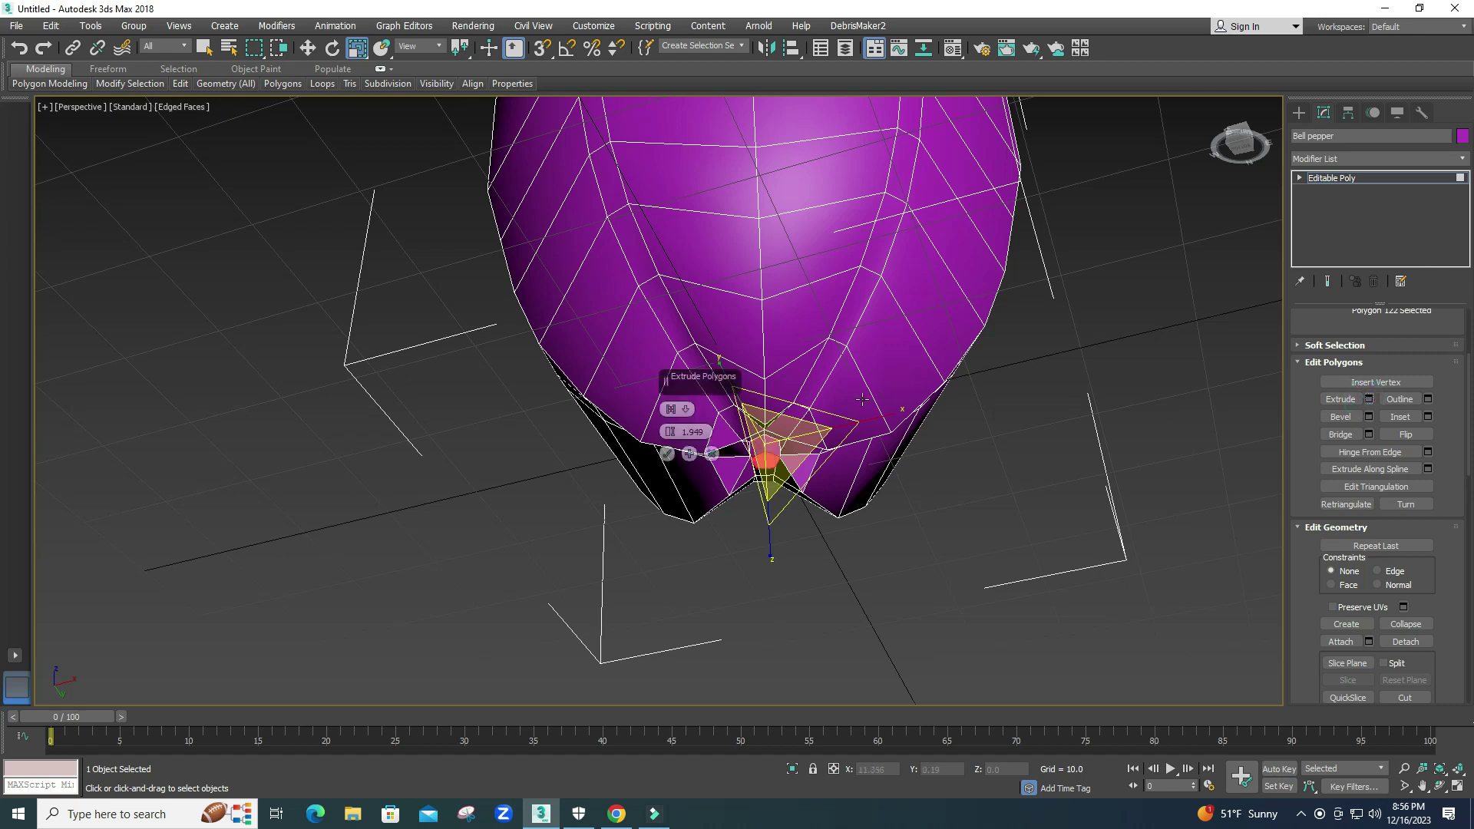
click(666, 454)
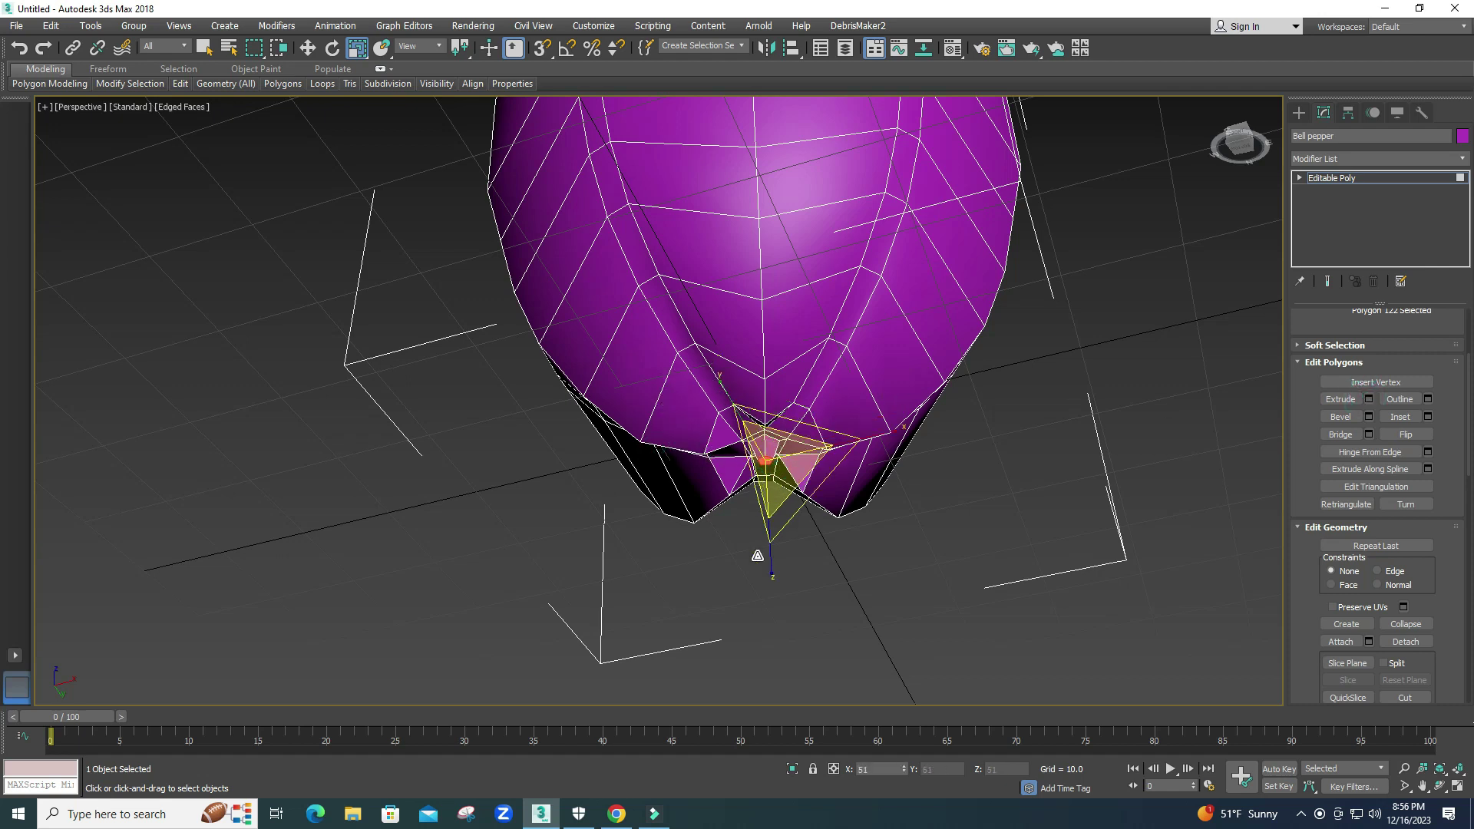
Leave polygon editing, add a TurboSmooth modifier to the pepper and display the perspective view without edged faces.
alt+middle_drag(729, 507, 734, 423)
click(1344, 180)
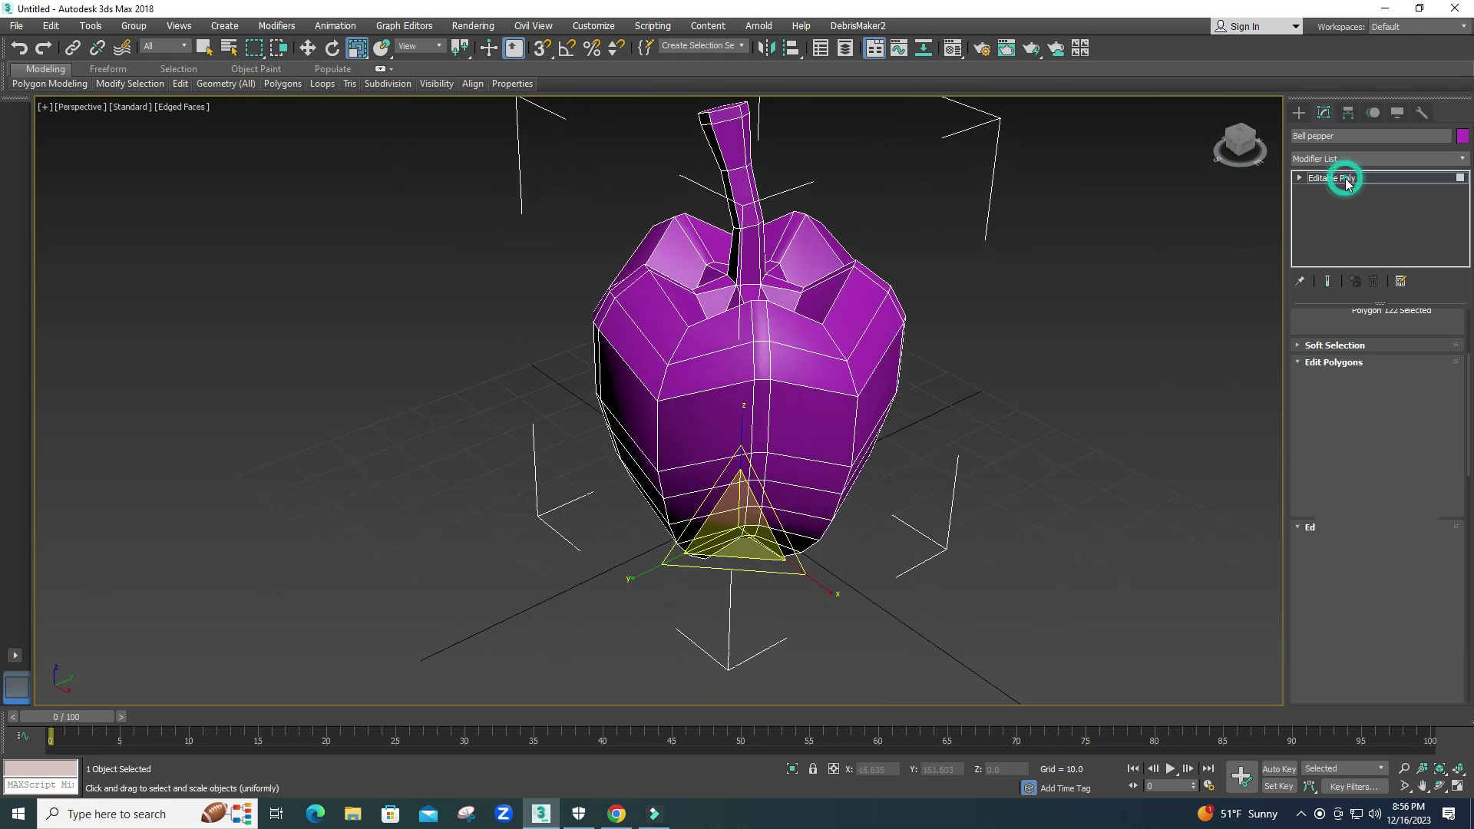
click(1383, 160)
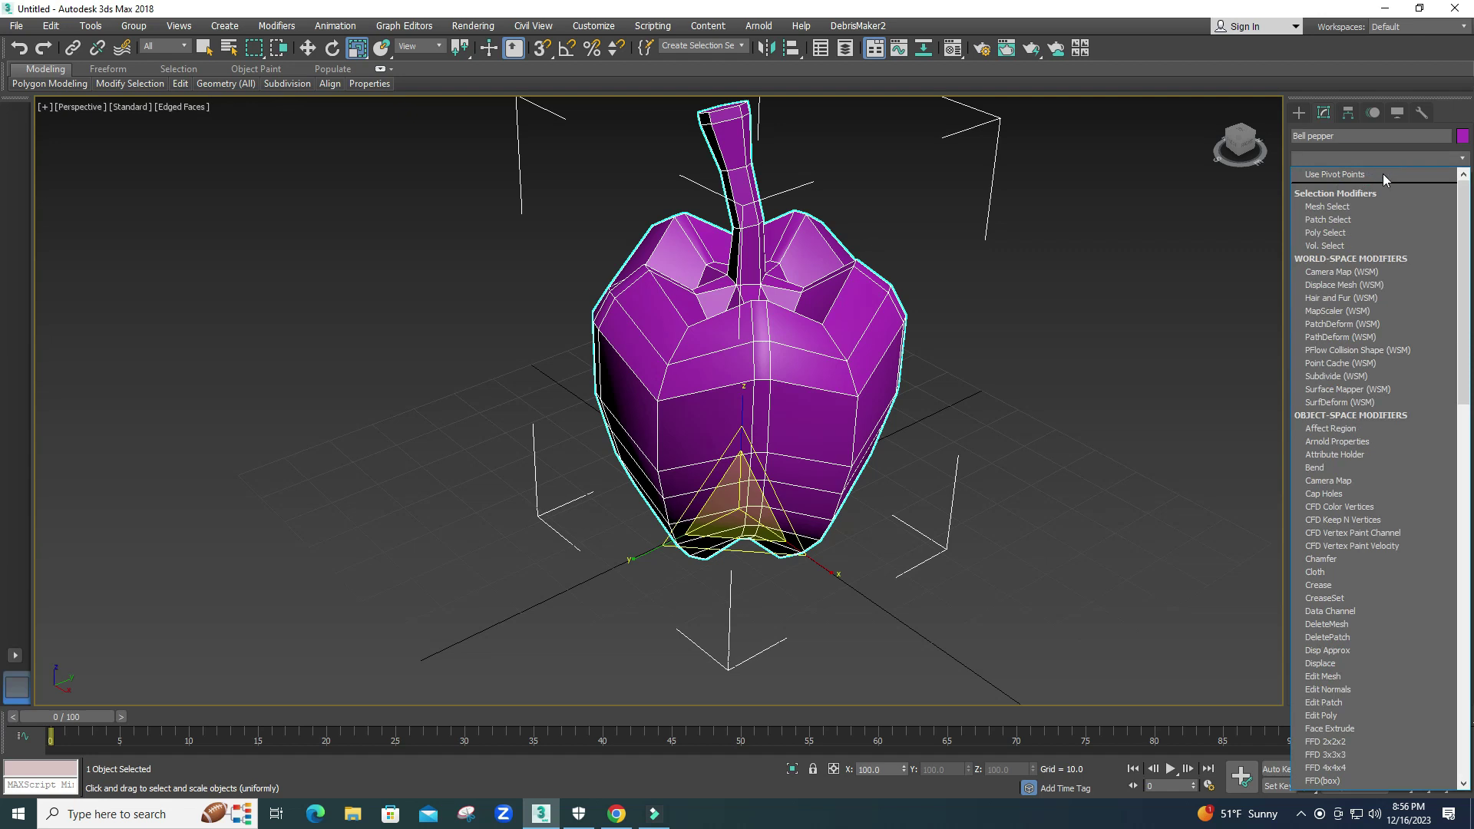
scroll(1366, 460, down, 15)
click(1338, 508)
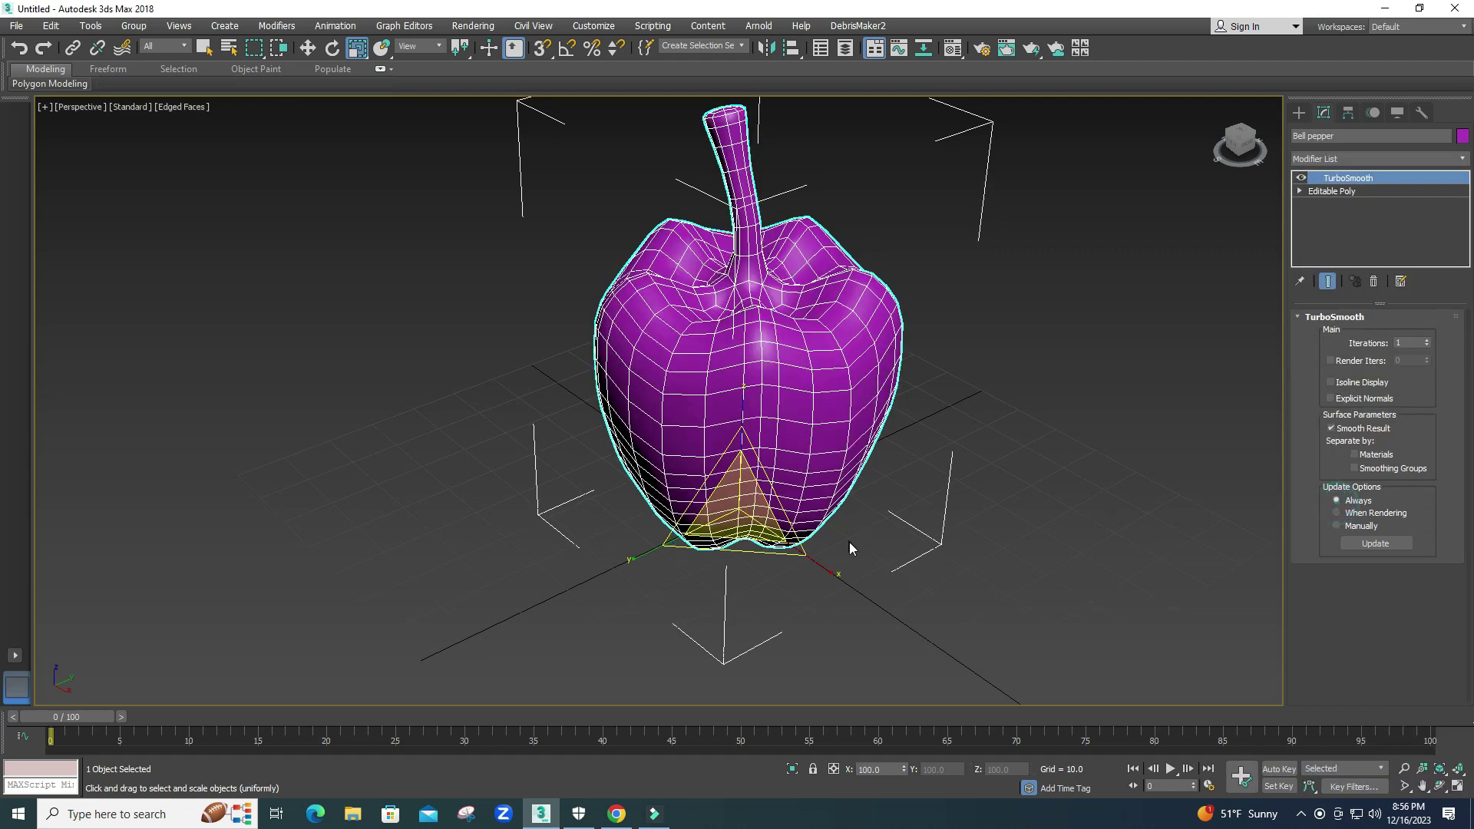
click(905, 560)
key(F4)
middle_drag(820, 484, 809, 544)
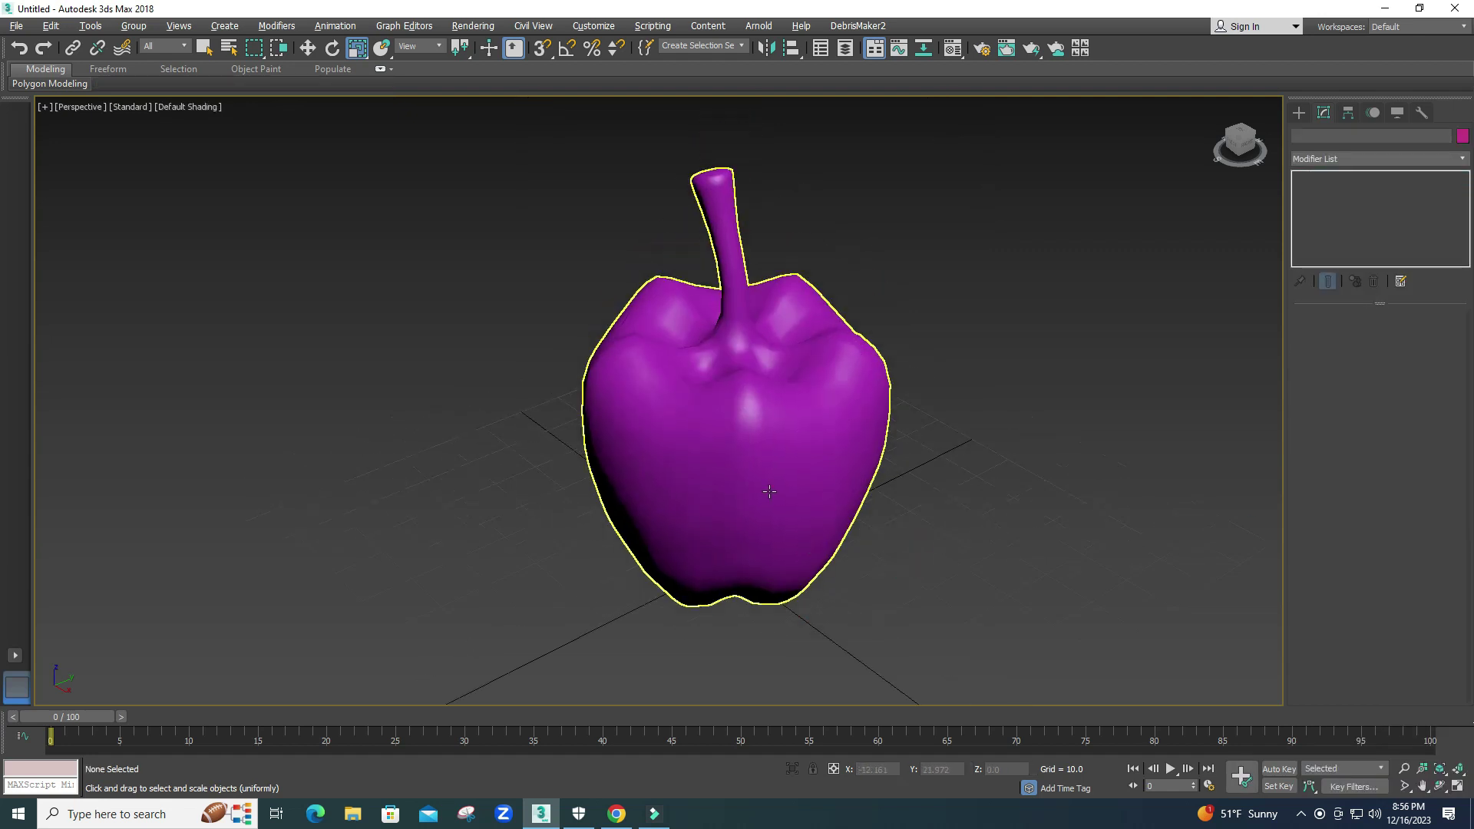
alt+middle_drag(770, 493, 775, 453)
Edit the base mesh's vertices in the Front view and move the top vertices of the lobe right of the stem slightly upward.
click(825, 365)
key(alt+w)
middle_drag(936, 517, 885, 616)
right_click(1019, 252)
key(alt+w)
click(1300, 191)
click(1328, 204)
click(1328, 282)
key(z)
drag(474, 441, 951, 584)
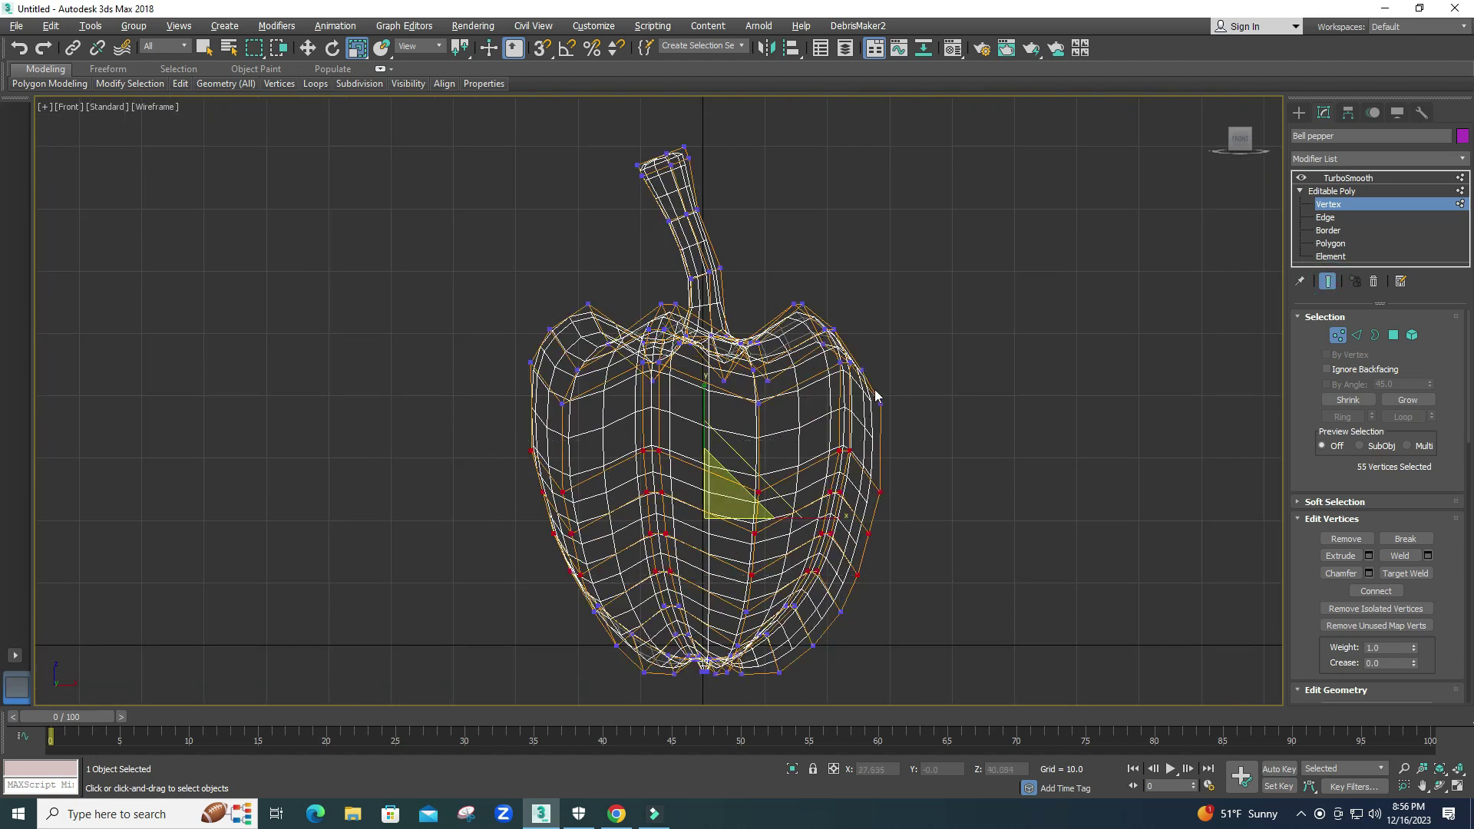
drag(770, 273, 883, 409)
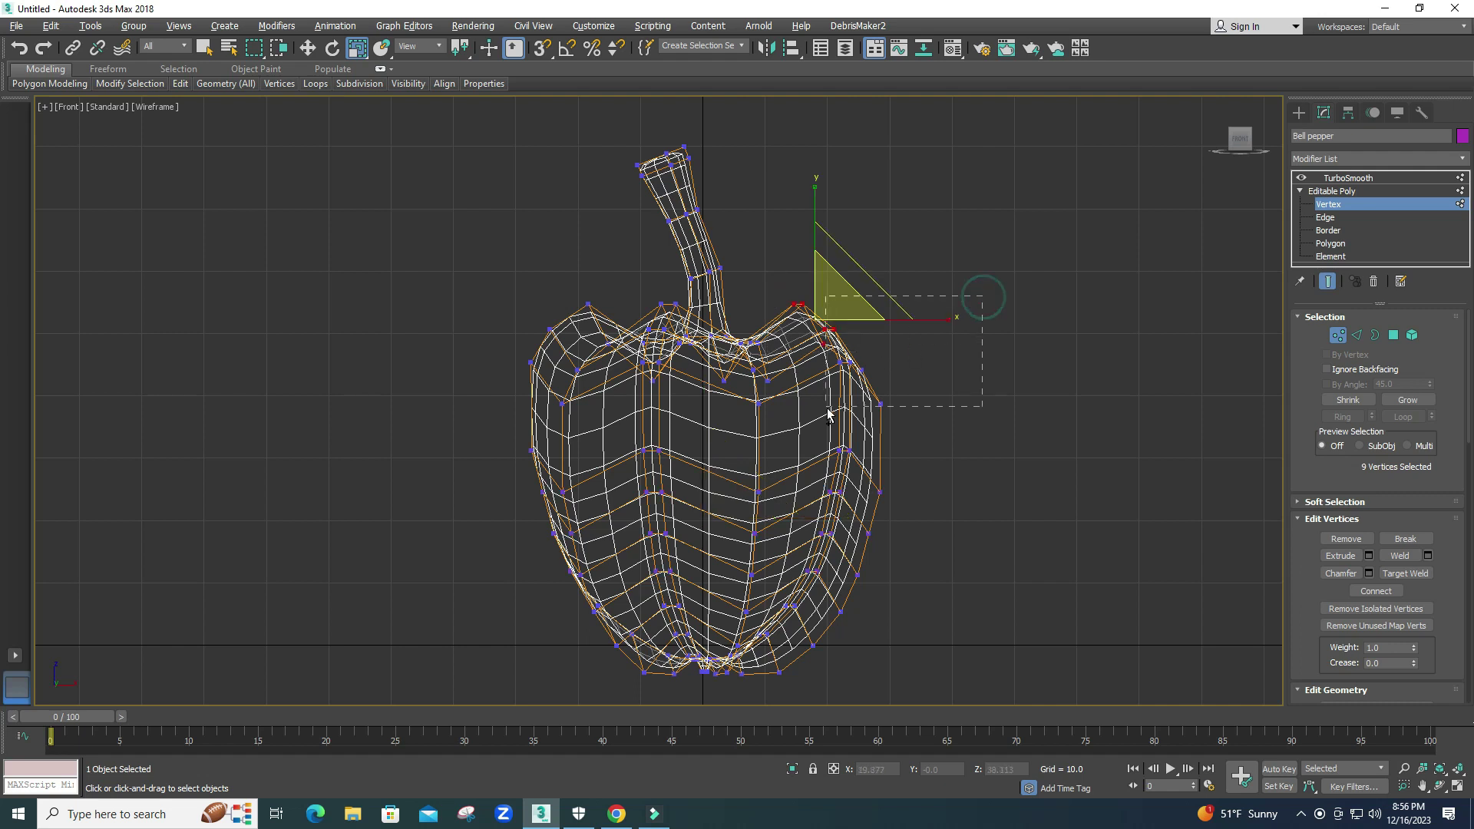
key(w)
drag(835, 258, 835, 248)
Select the 17 vertices of the zigzag row around the pepper's middle and raise them to Z 29.65.
drag(576, 474, 599, 506)
ctrl+drag(617, 427, 726, 485)
ctrl+drag(925, 428, 780, 469)
ctrl+drag(906, 474, 872, 500)
middle_drag(888, 568, 869, 504)
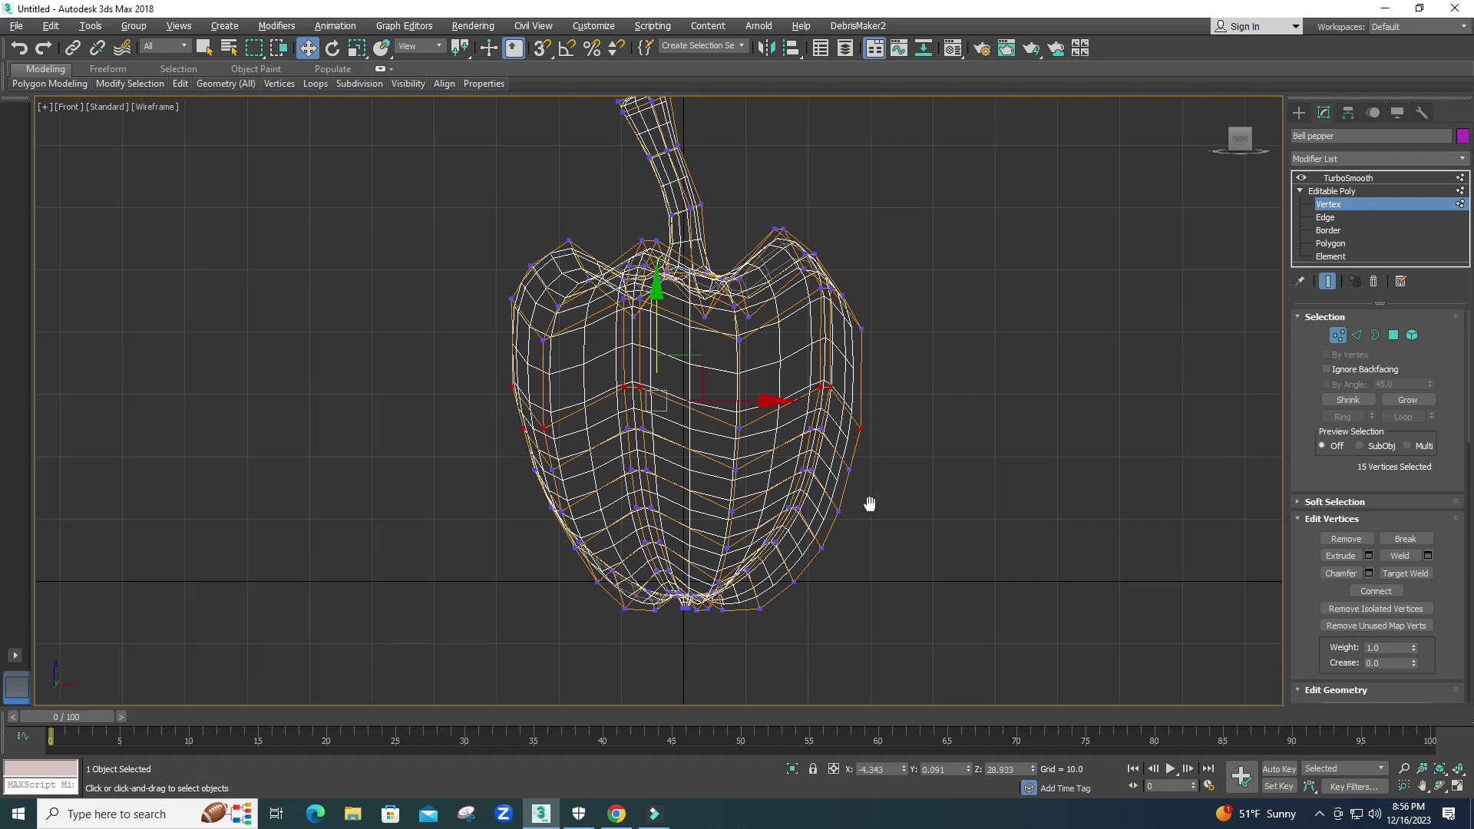
ctrl+click(741, 424)
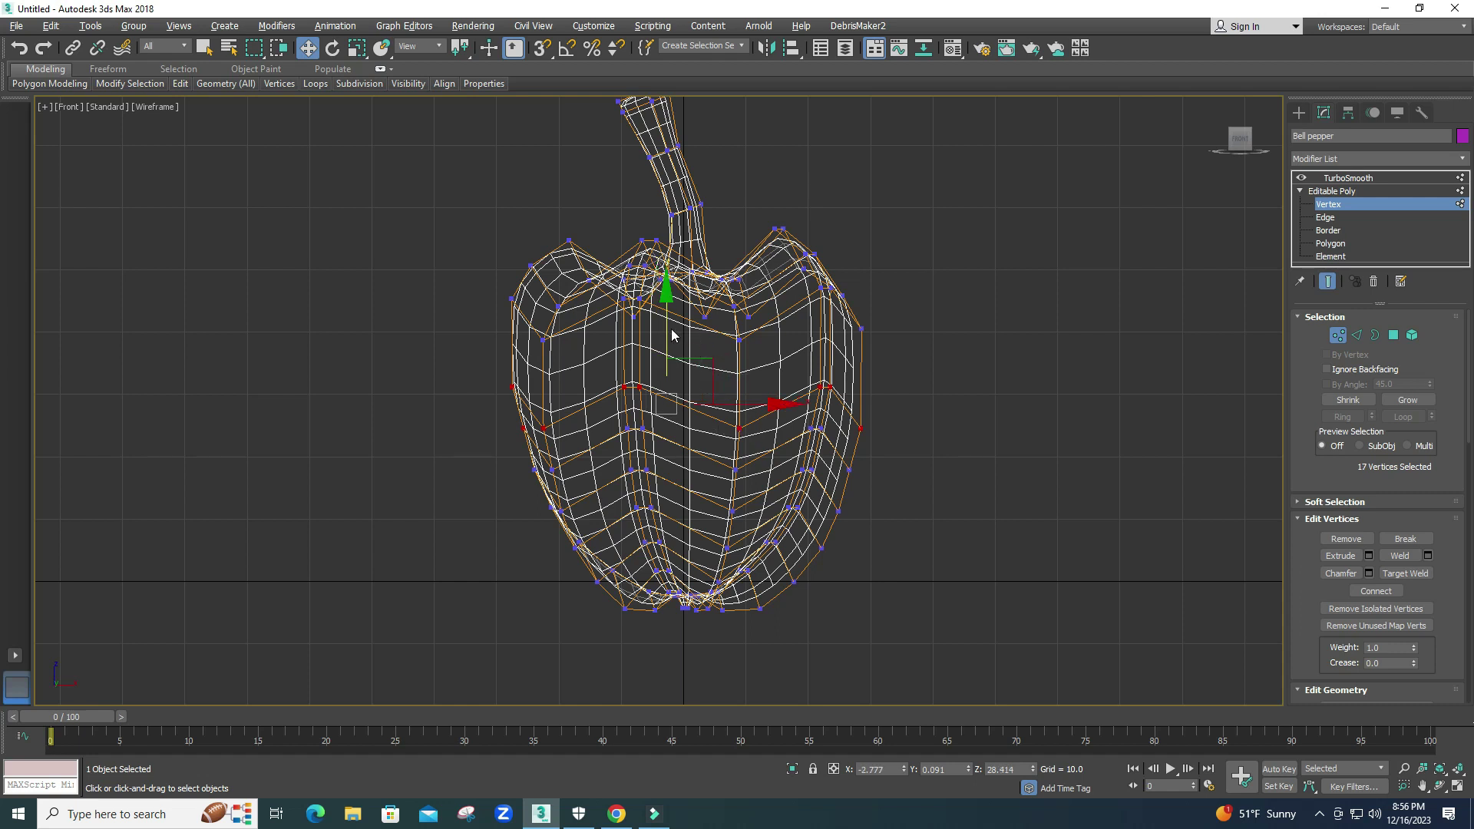
drag(665, 318, 665, 311)
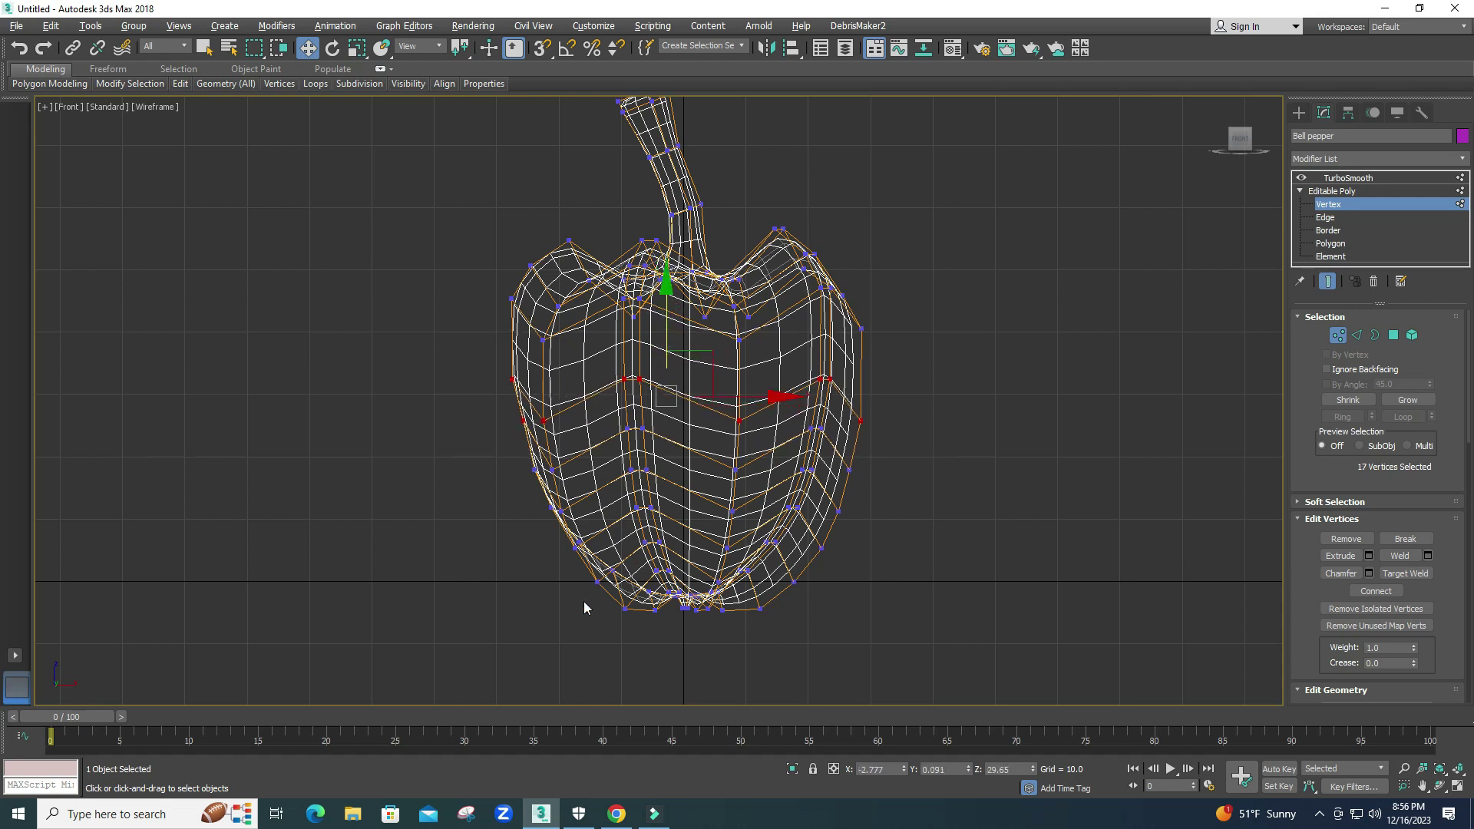
Select the pepper's lower vertices, exclude the stray ones along the upper border, and move the selection down 2.557 units.
drag(562, 641, 859, 501)
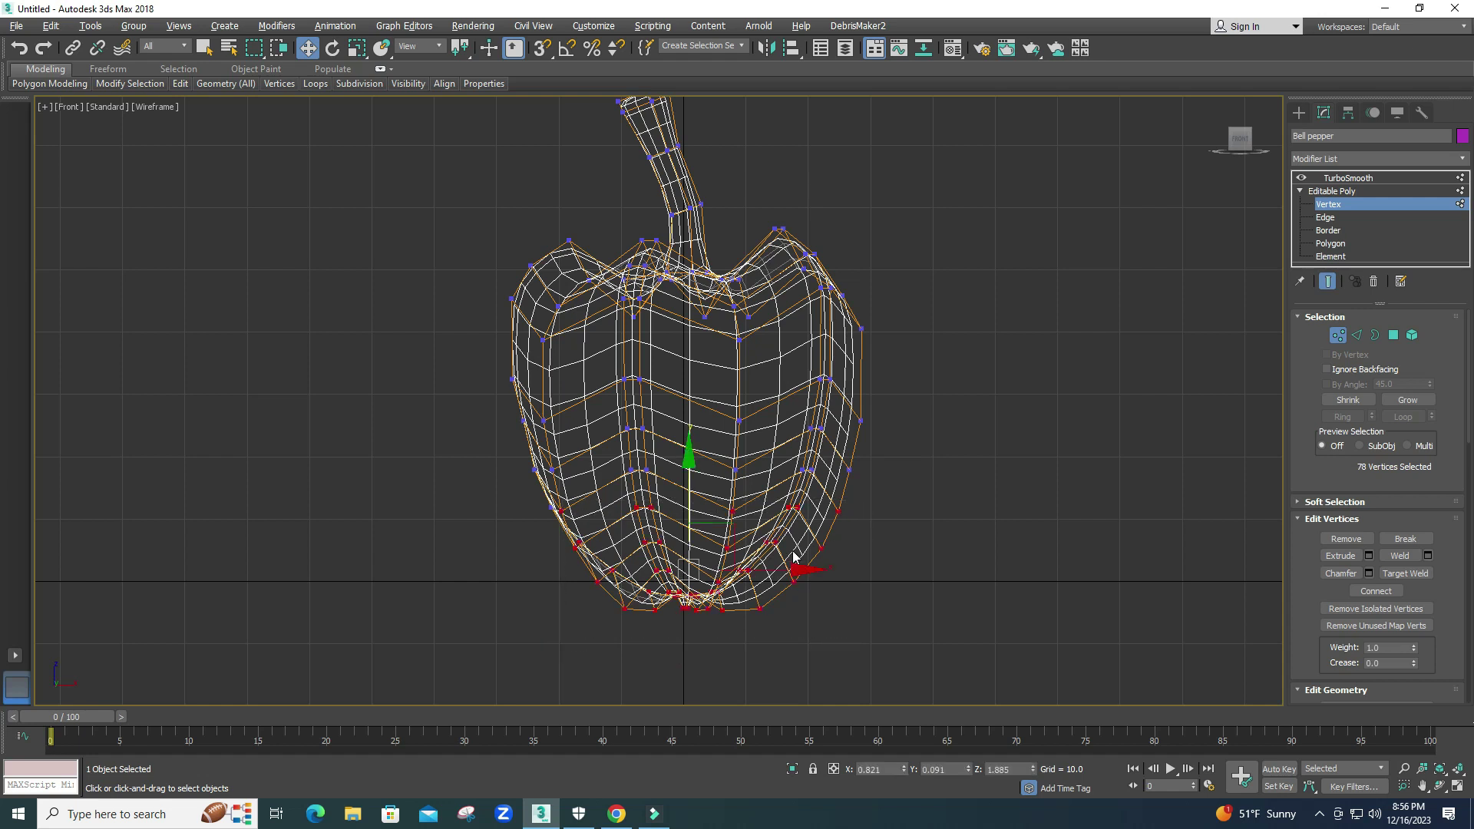
middle_drag(752, 597, 763, 551)
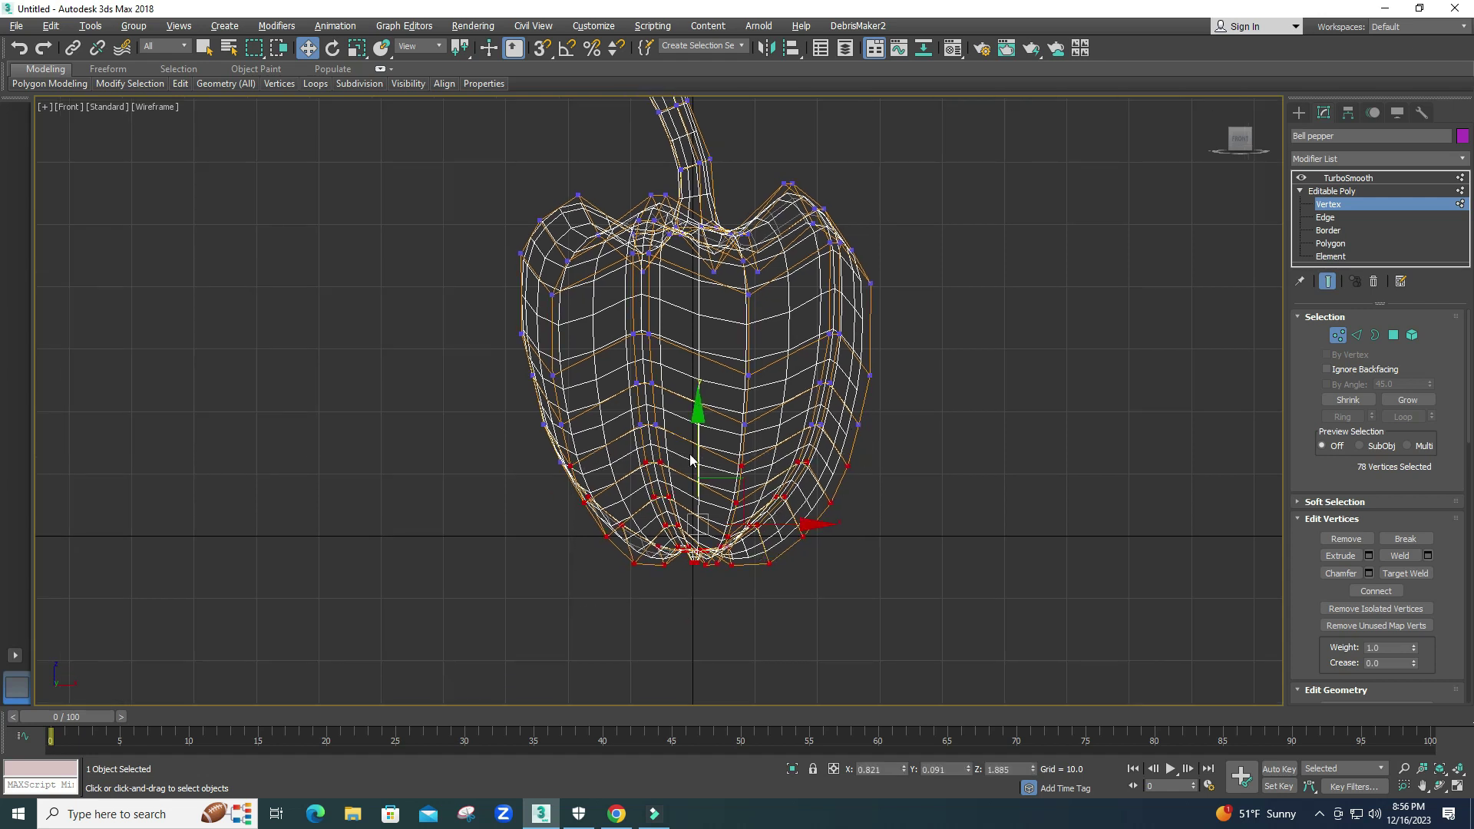
alt+click(569, 472)
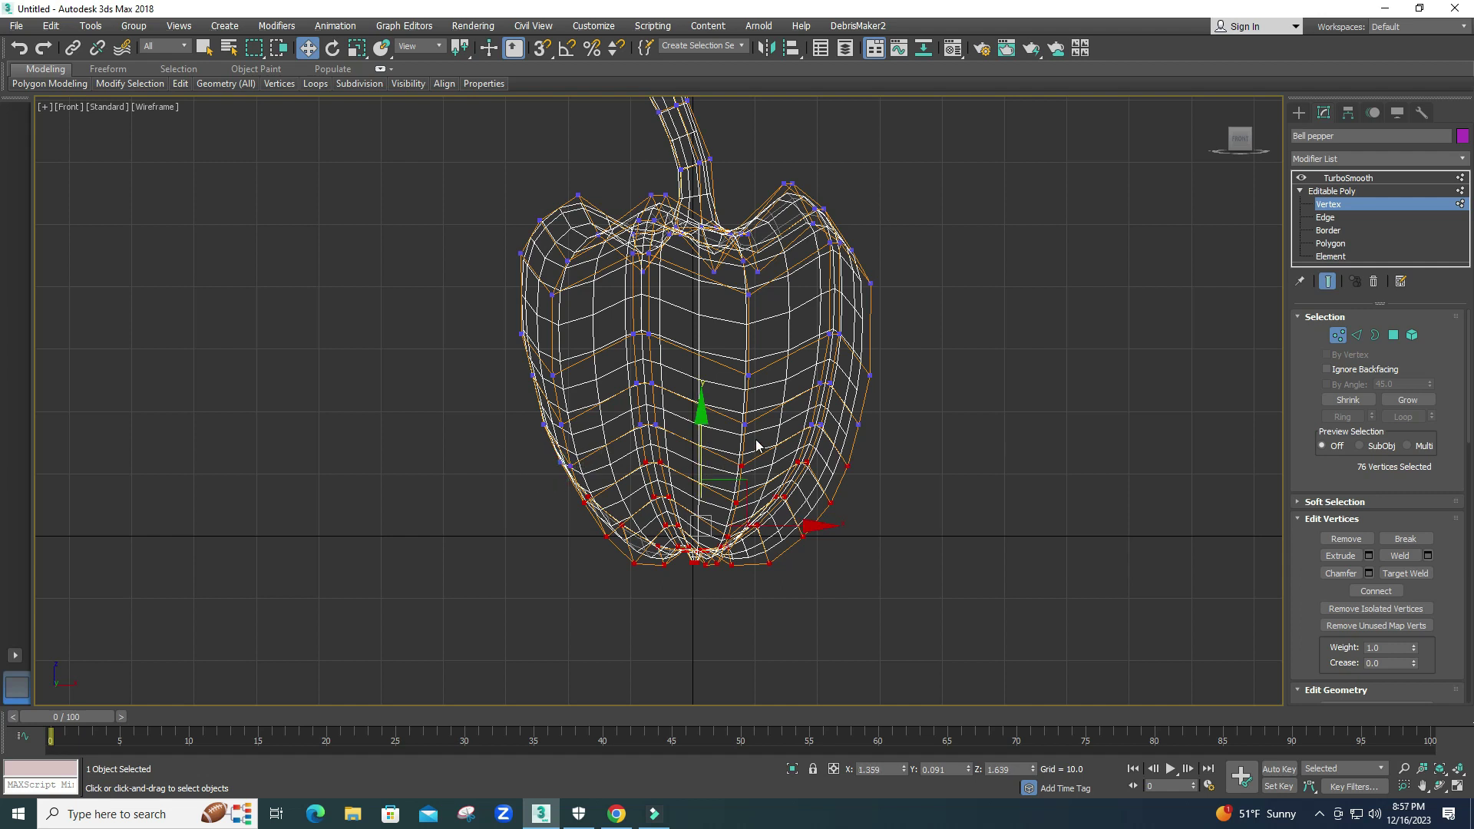
alt+drag(772, 434, 733, 480)
alt+drag(868, 429, 841, 483)
drag(702, 425, 701, 439)
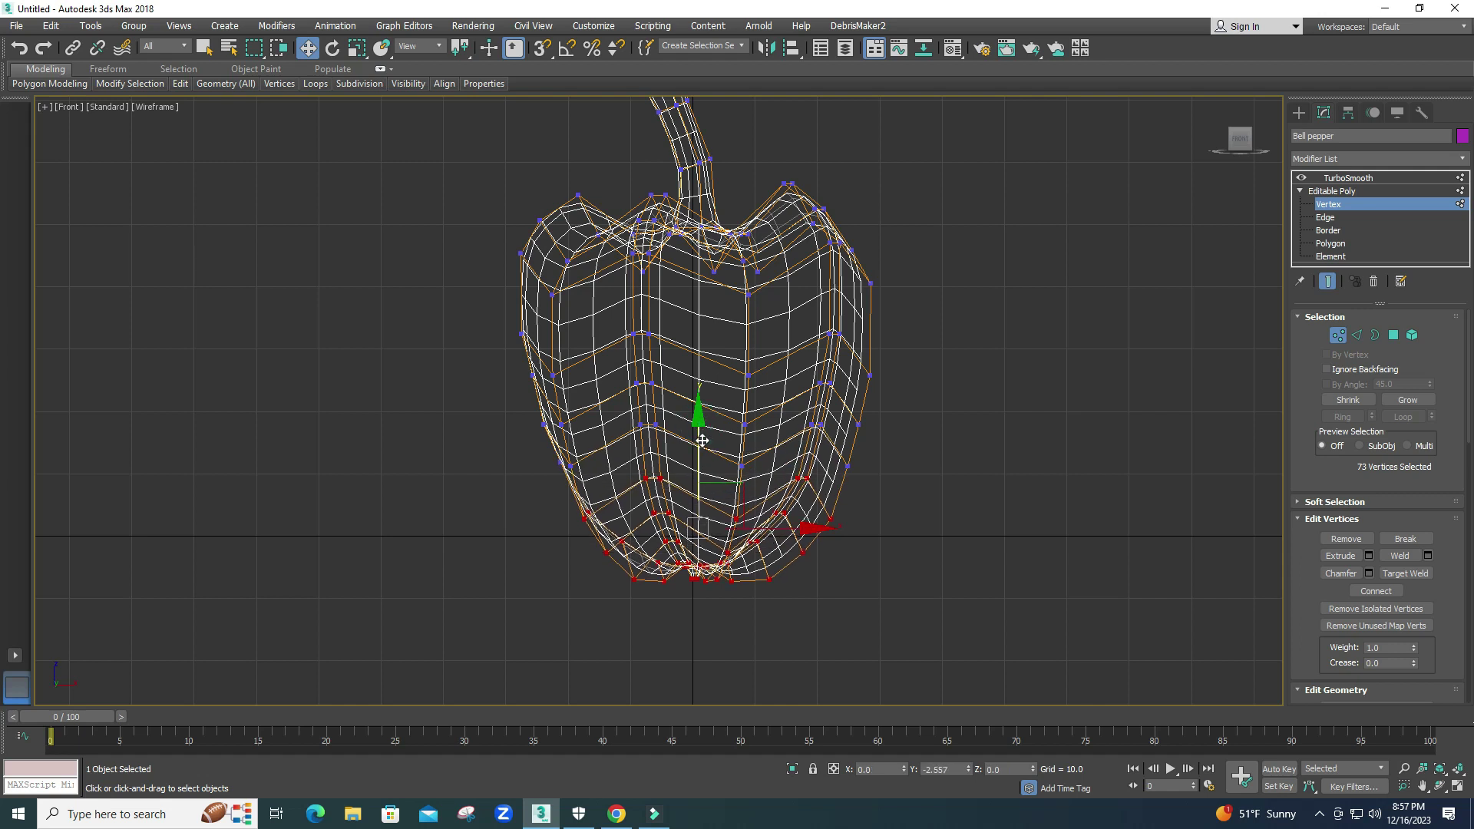
Leave vertex editing and examine the smoothed pepper's shape in the perspective view.
key(alt+w)
right_click(927, 541)
key(alt+w)
alt+middle_drag(729, 535, 728, 521)
click(1338, 334)
click(1137, 371)
click(729, 500)
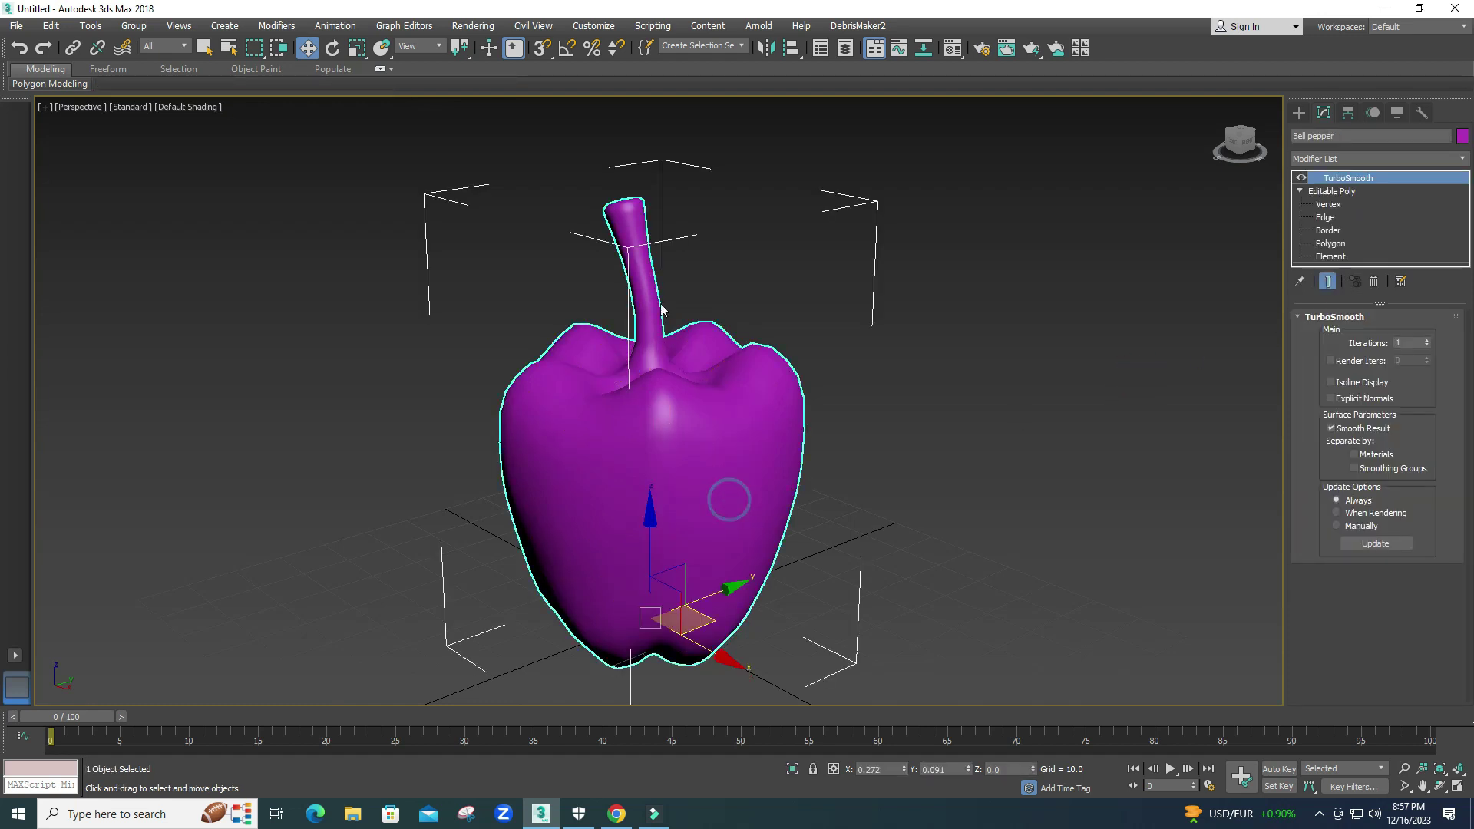
alt+middle_drag(650, 372, 728, 372)
Switch to edge editing and select the five vertical edge loops running down the grooves between the pepper's lobes.
click(1325, 219)
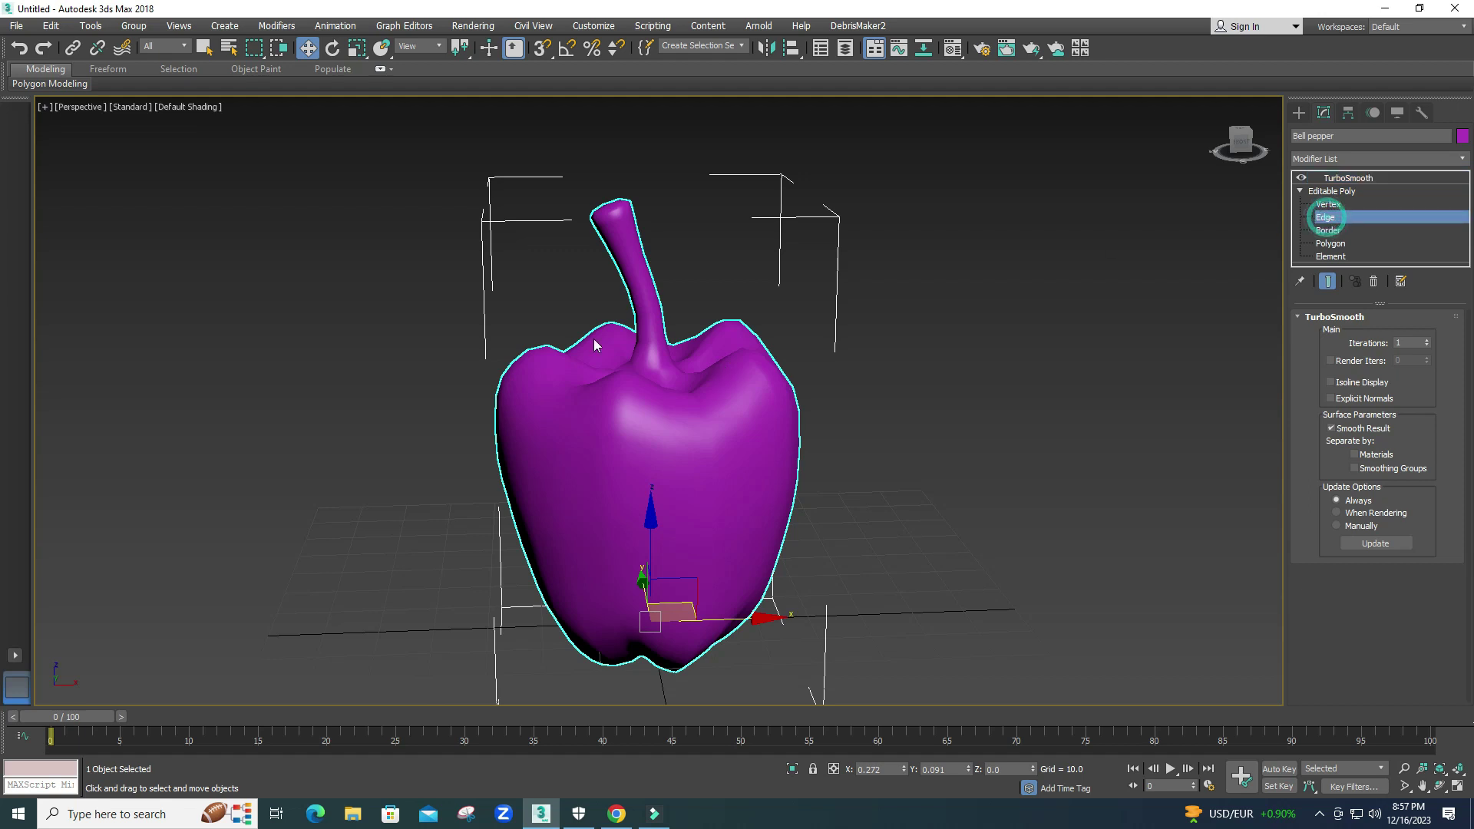
click(620, 403)
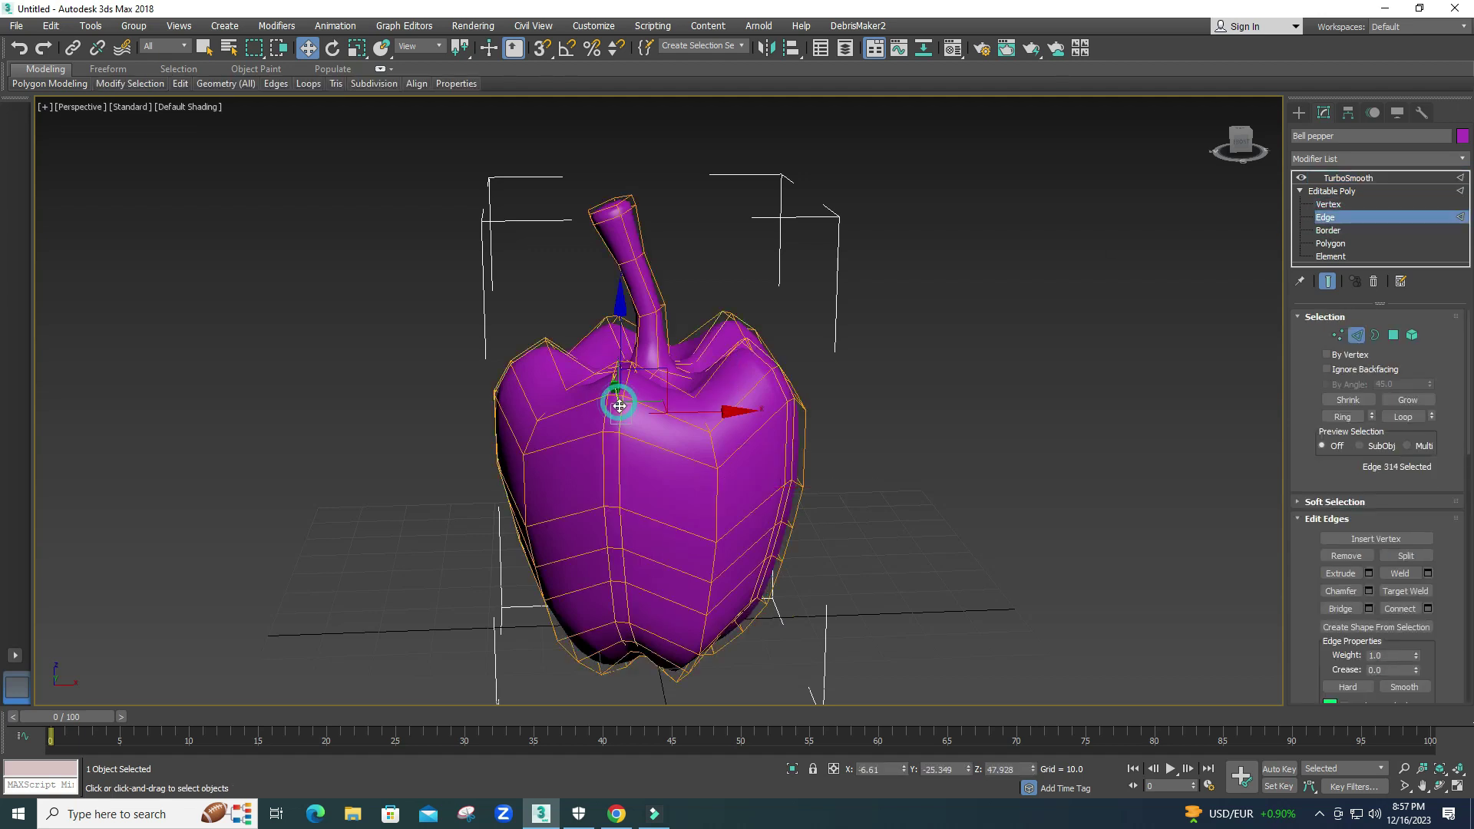
click(622, 446)
alt+middle_drag(623, 447, 652, 476)
click(658, 494)
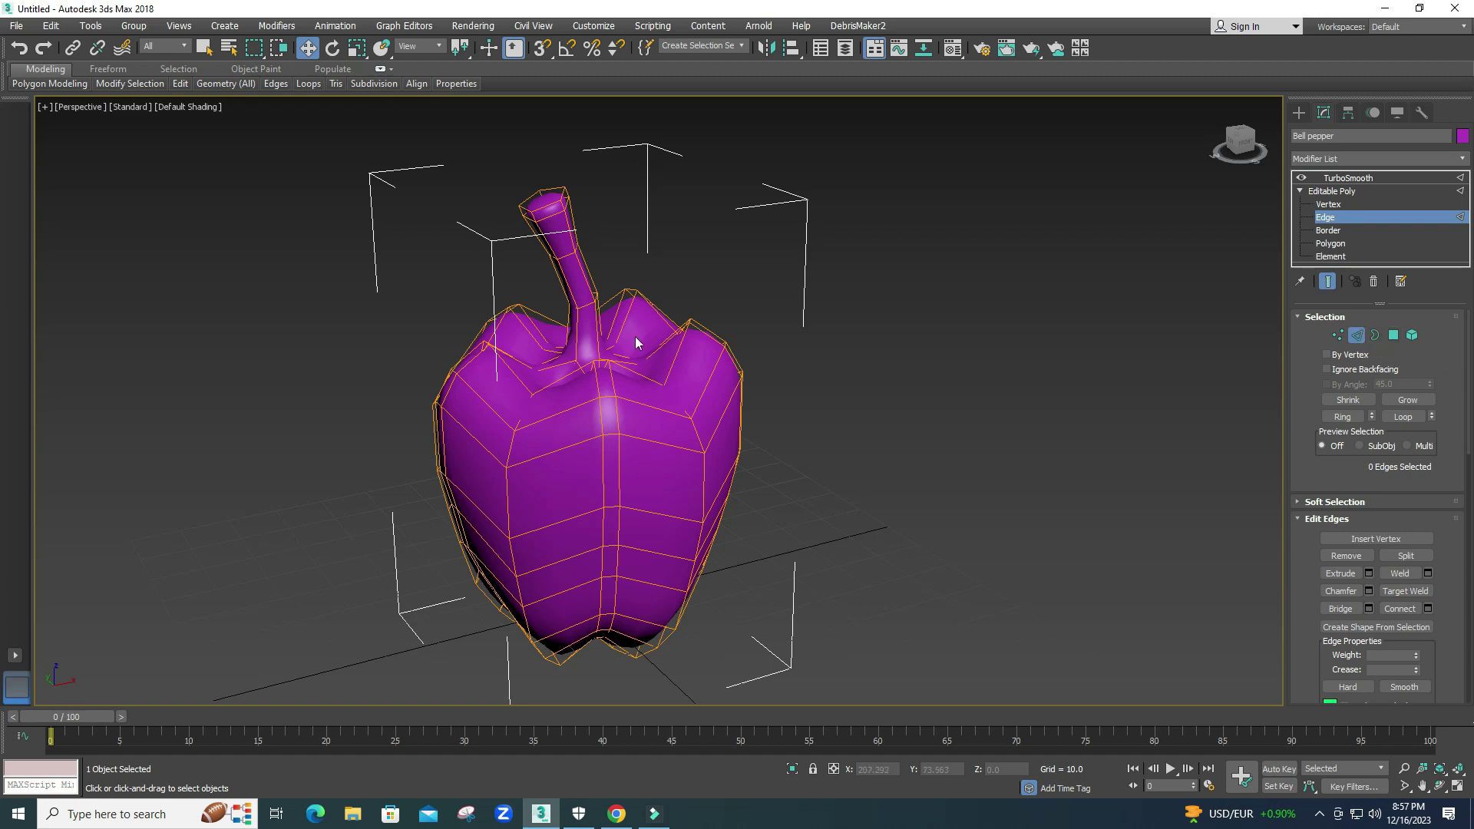
double_click(597, 383)
alt+middle_drag(597, 388, 592, 448)
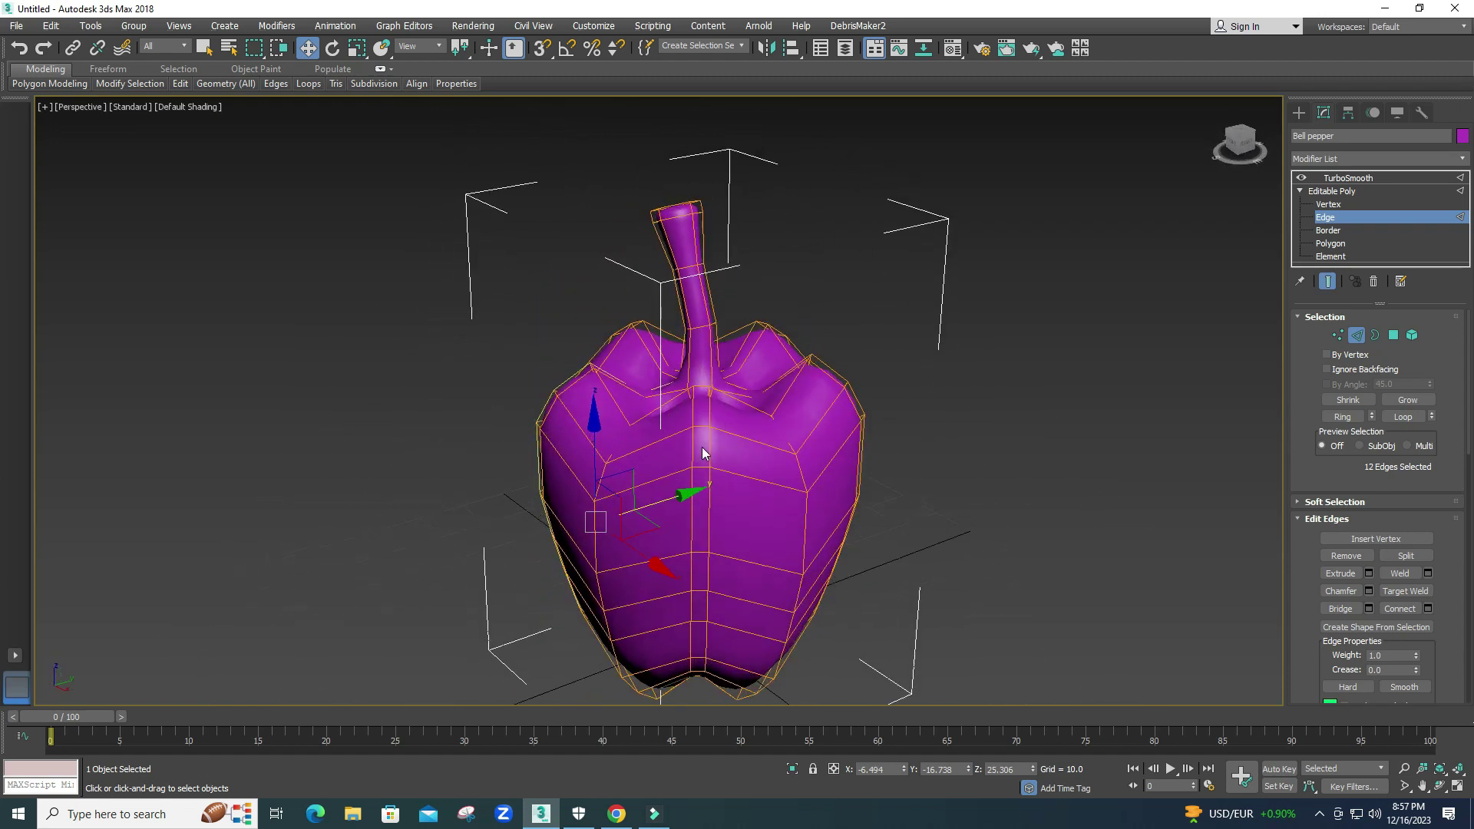
ctrl+double_click(711, 412)
mouse_move(678, 459)
alt+middle_down()
mouse_move(743, 450)
mouse_move(614, 461)
mouse_move(658, 466)
alt+middle_up()
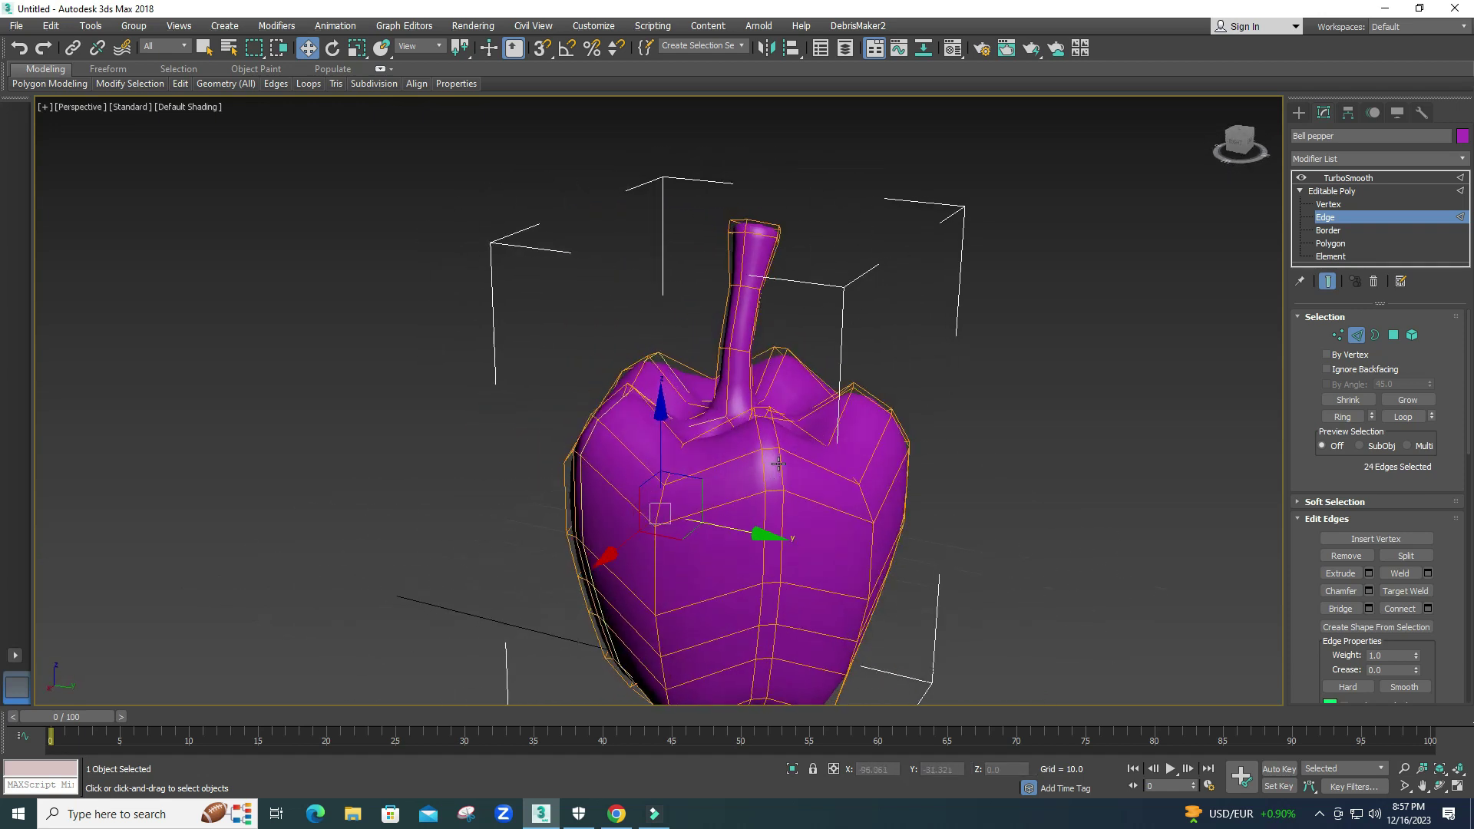
ctrl+double_click(760, 469)
alt+middle_drag(761, 469, 700, 456)
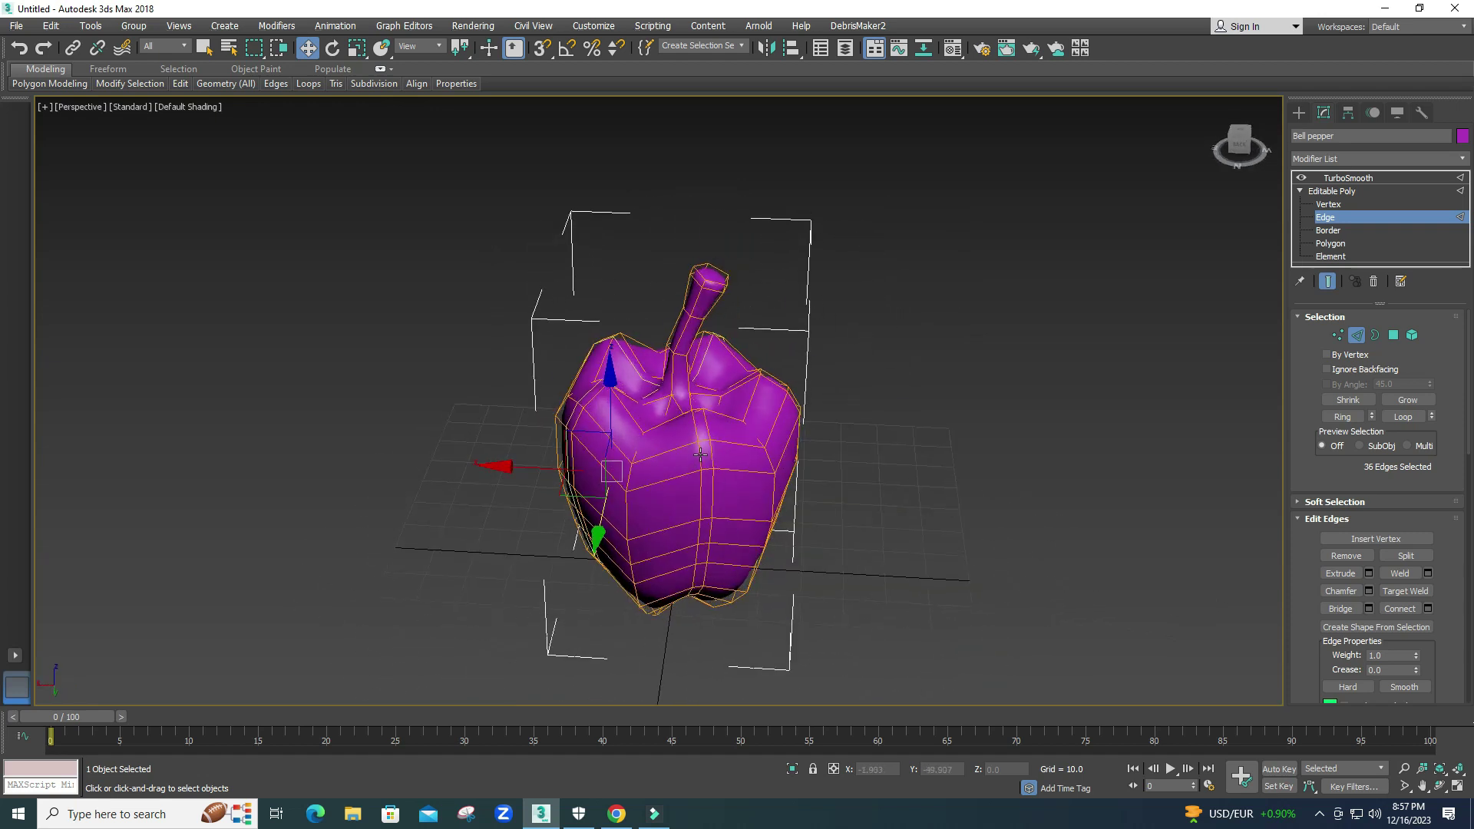
alt+middle_drag(744, 461, 631, 459)
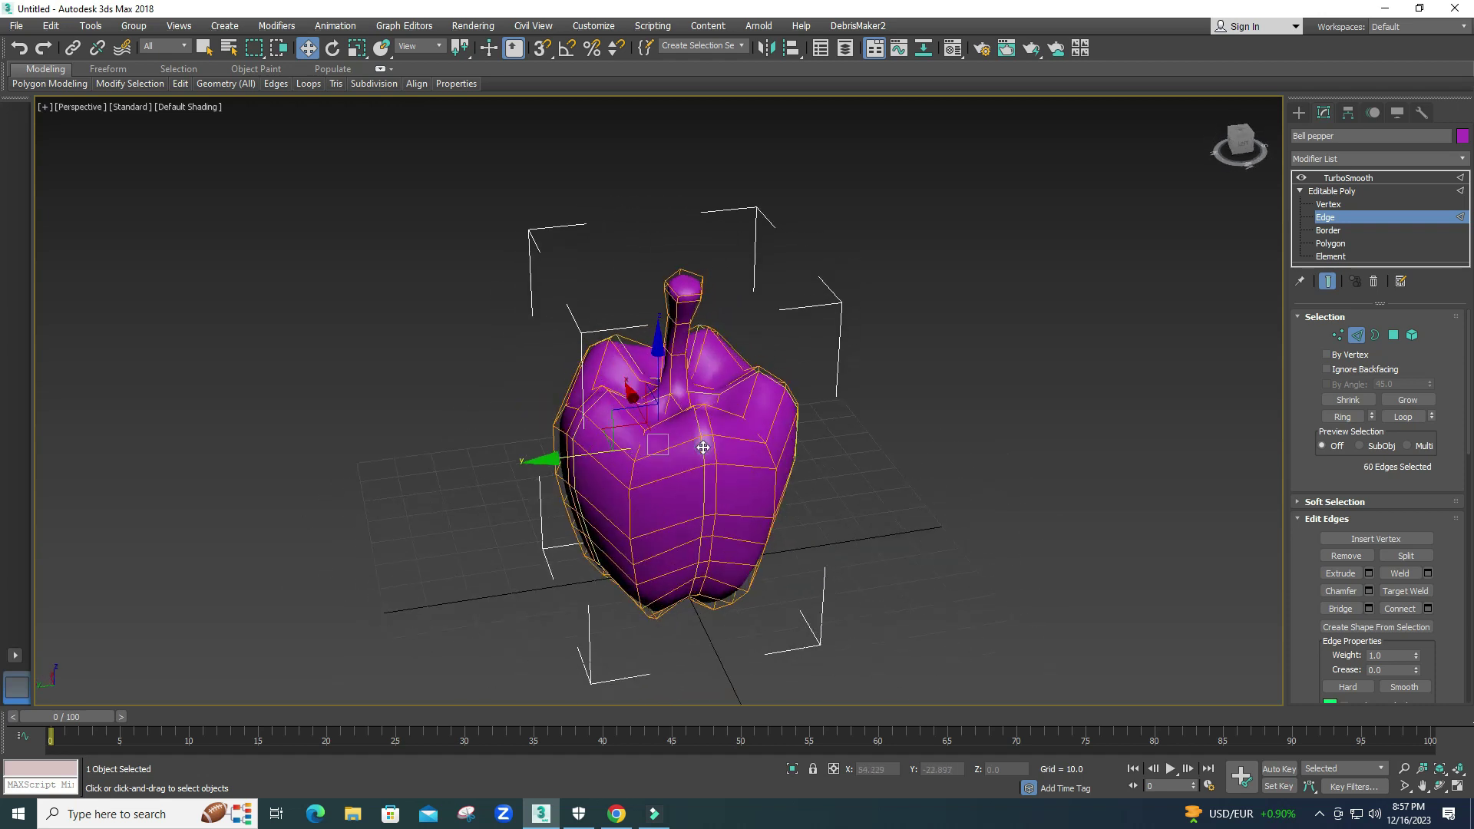
Deselect the groove loops' lower edges and the edges near the stem in the Front view, keeping 10 edges on the upper body.
key(alt+w)
key(alt+w)
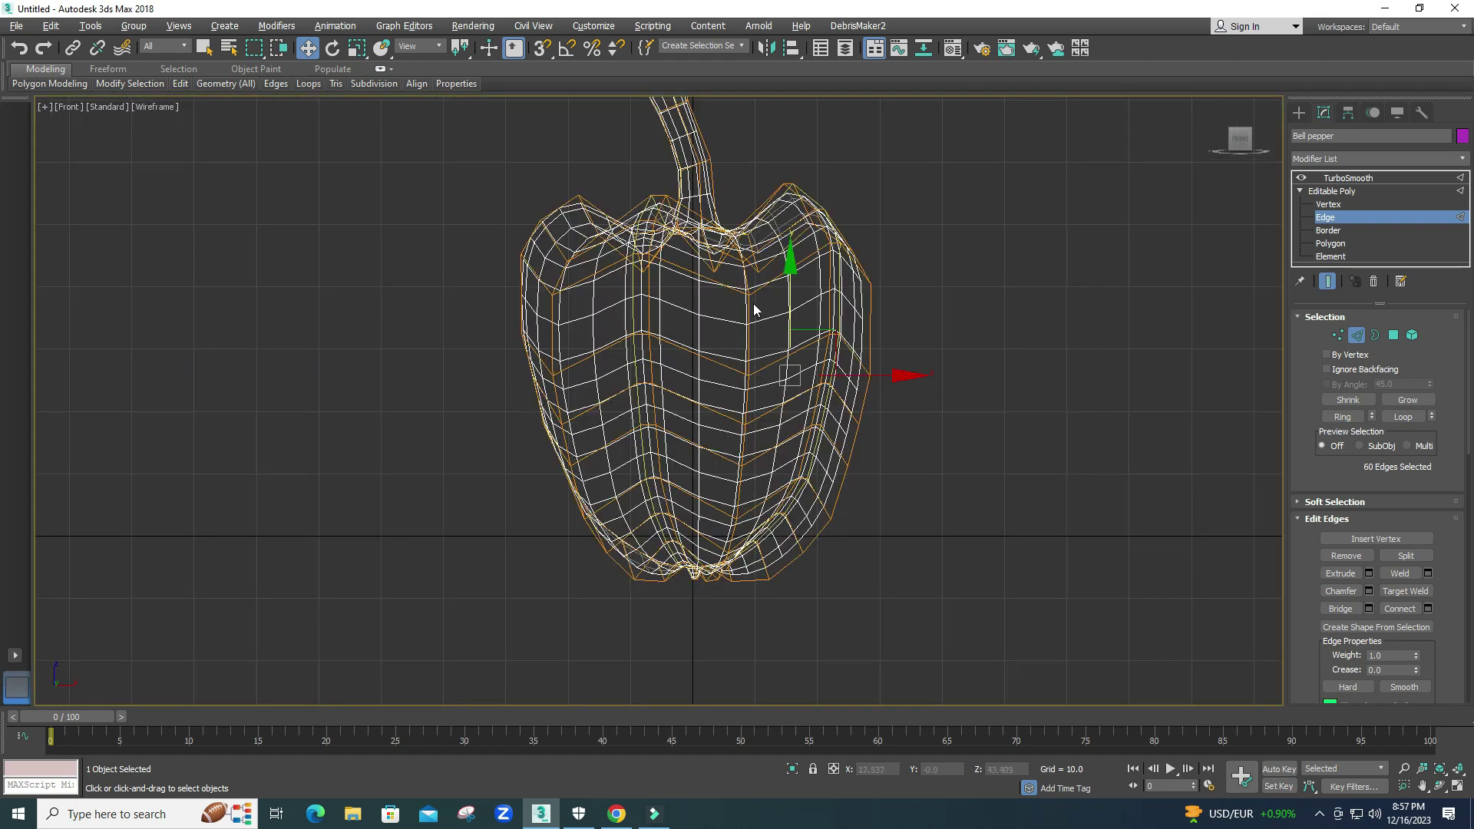
alt+drag(468, 392, 1091, 540)
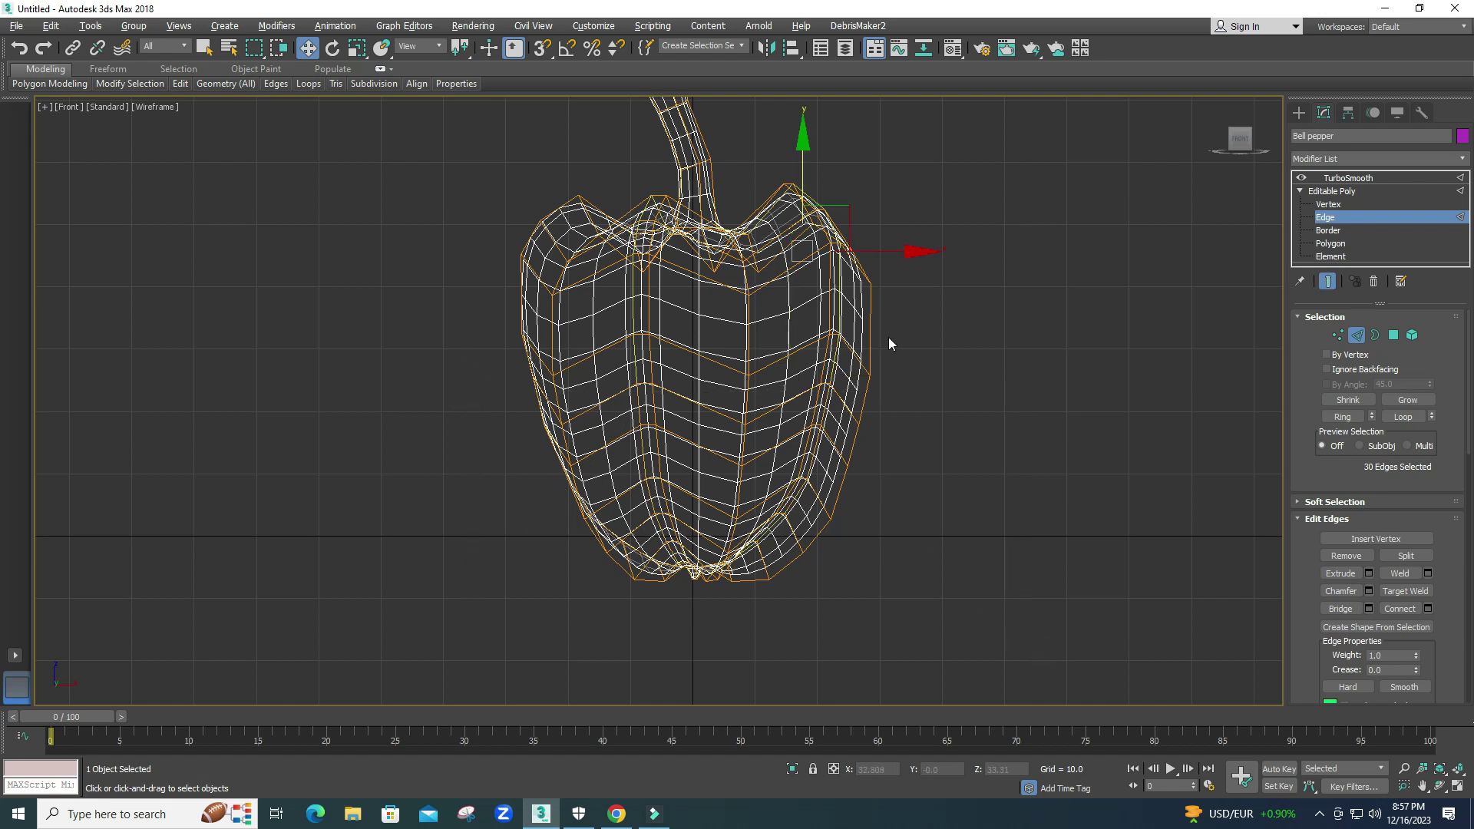
middle_drag(889, 343, 889, 509)
drag(602, 168, 781, 329)
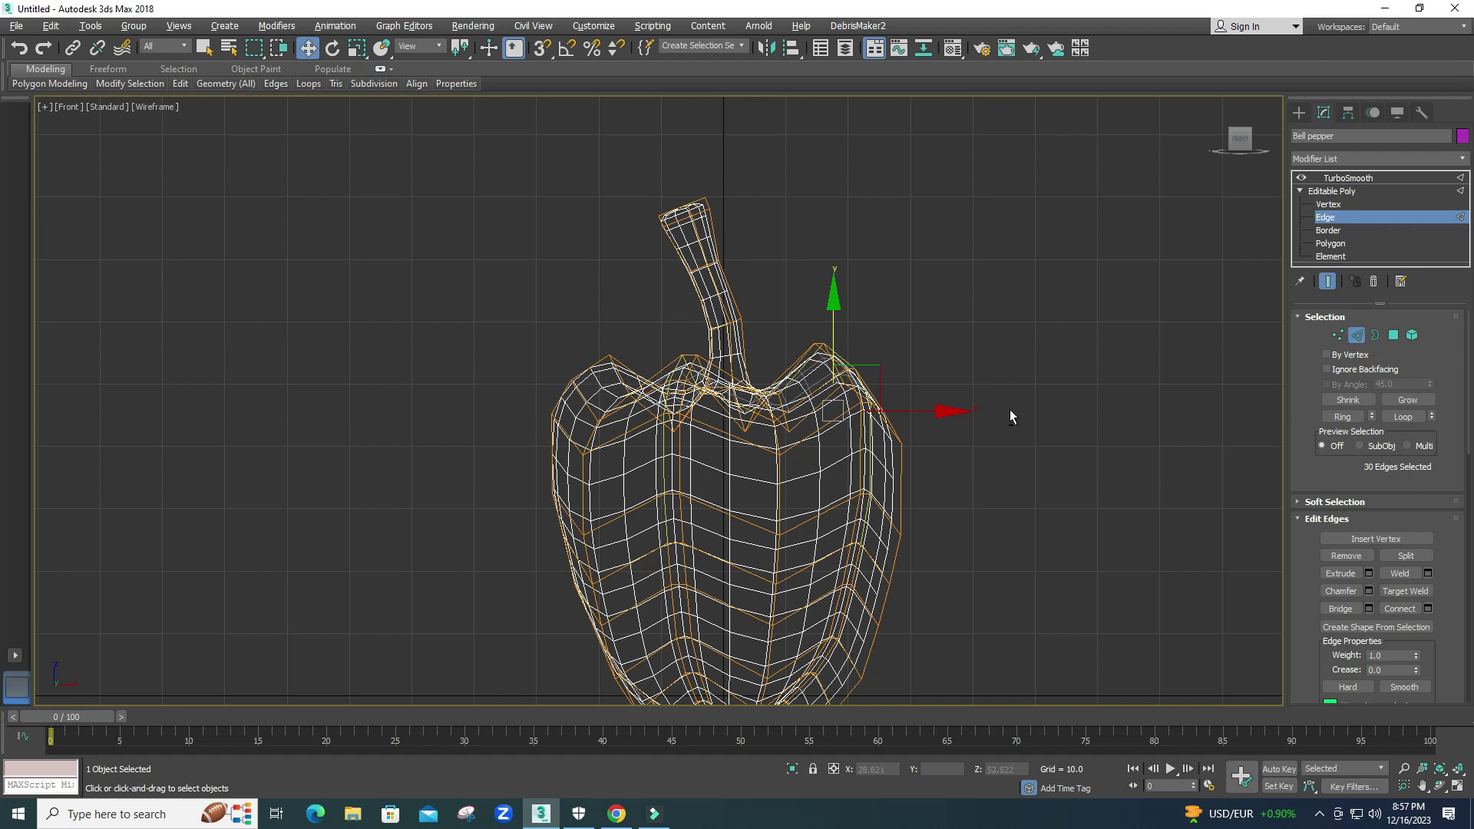
key(alt+w)
key(alt+w)
scroll(686, 452, up, 5)
alt+middle_drag(688, 435, 724, 459)
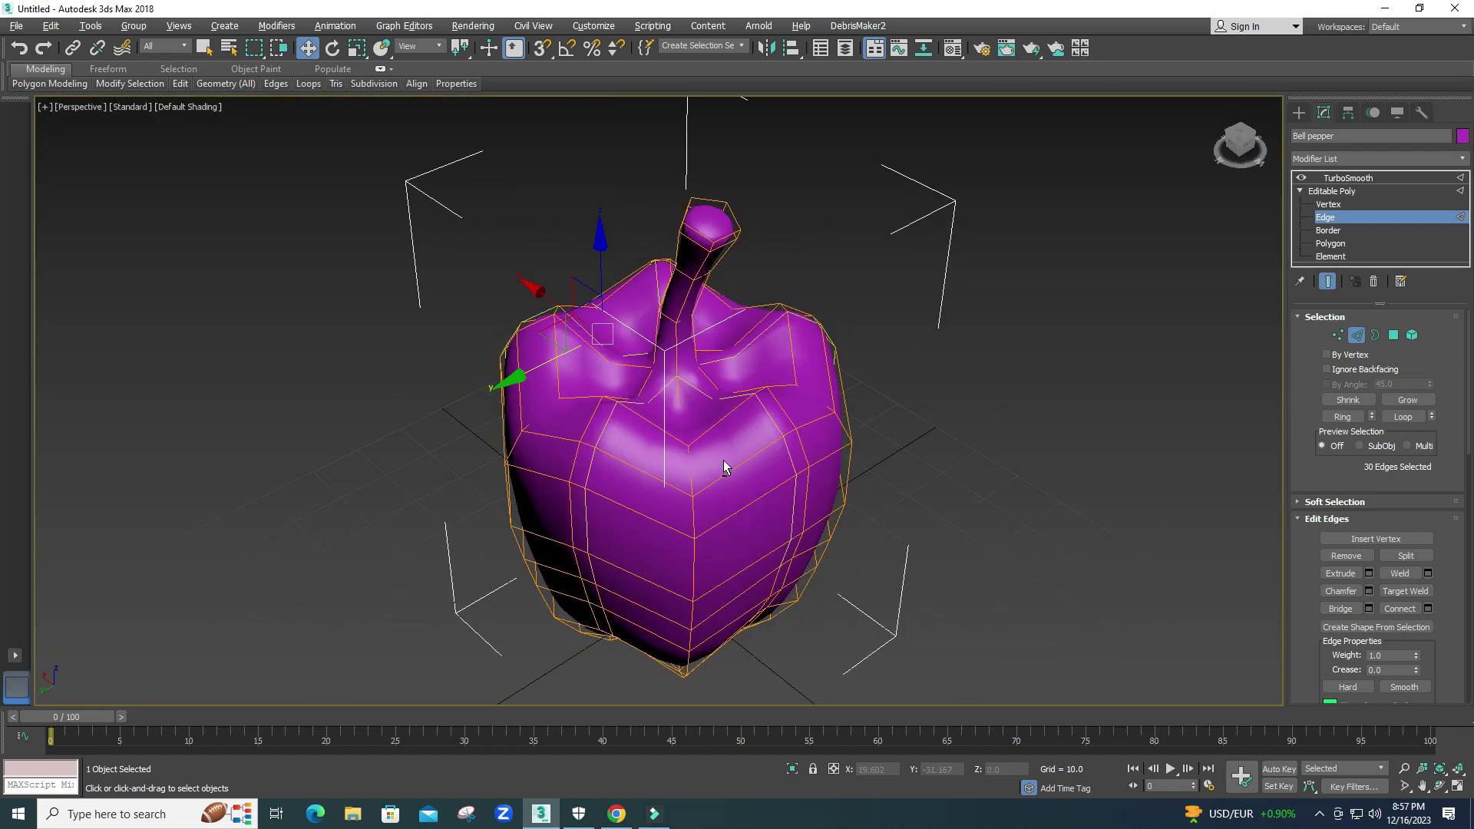
scroll(690, 393, up, 2)
key(alt+w)
middle_click(965, 234)
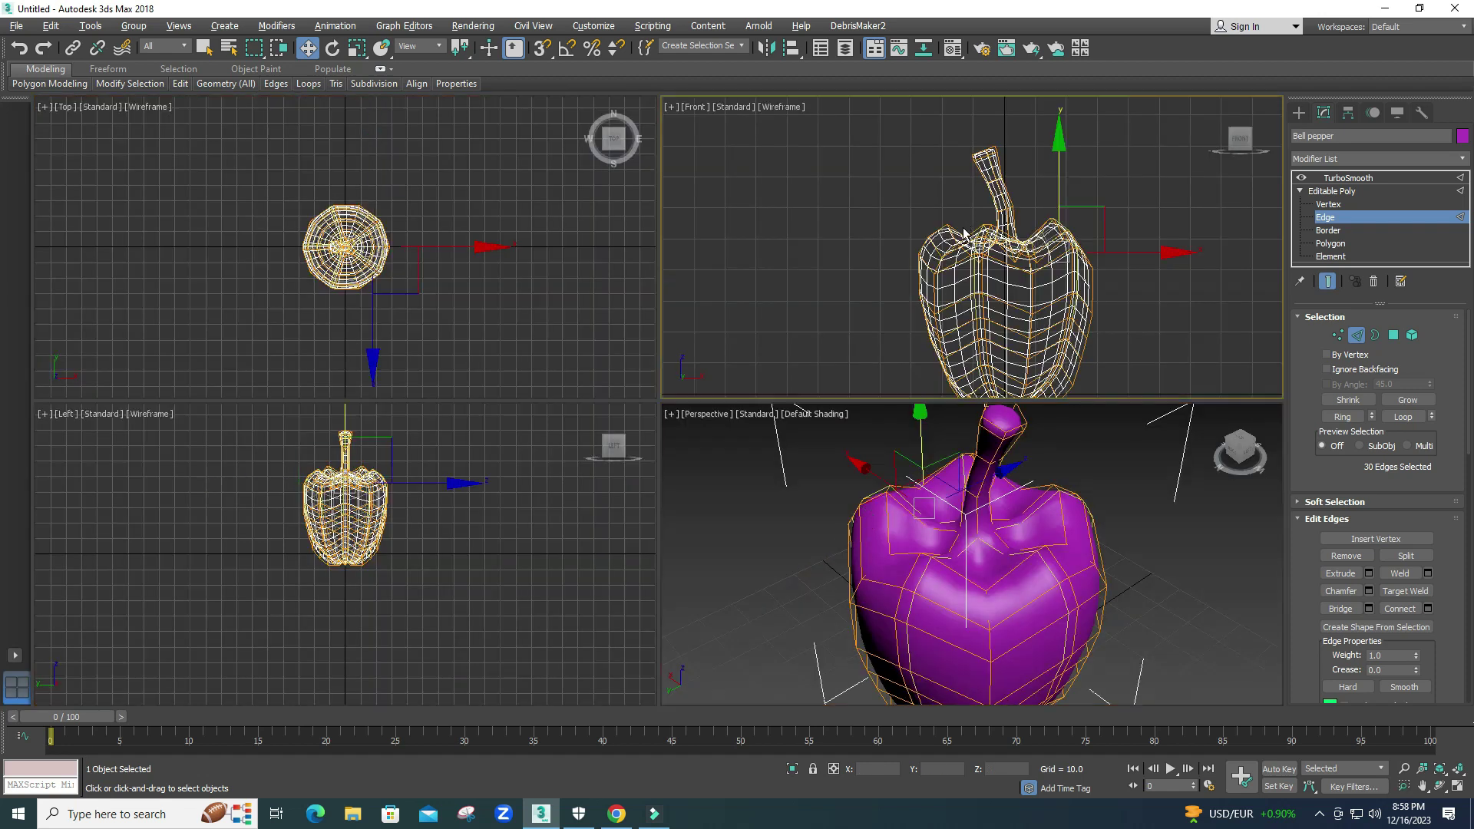
key(alt+w)
mouse_move(522, 163)
mouse_down()
mouse_move(1045, 411)
mouse_move(988, 393)
mouse_up()
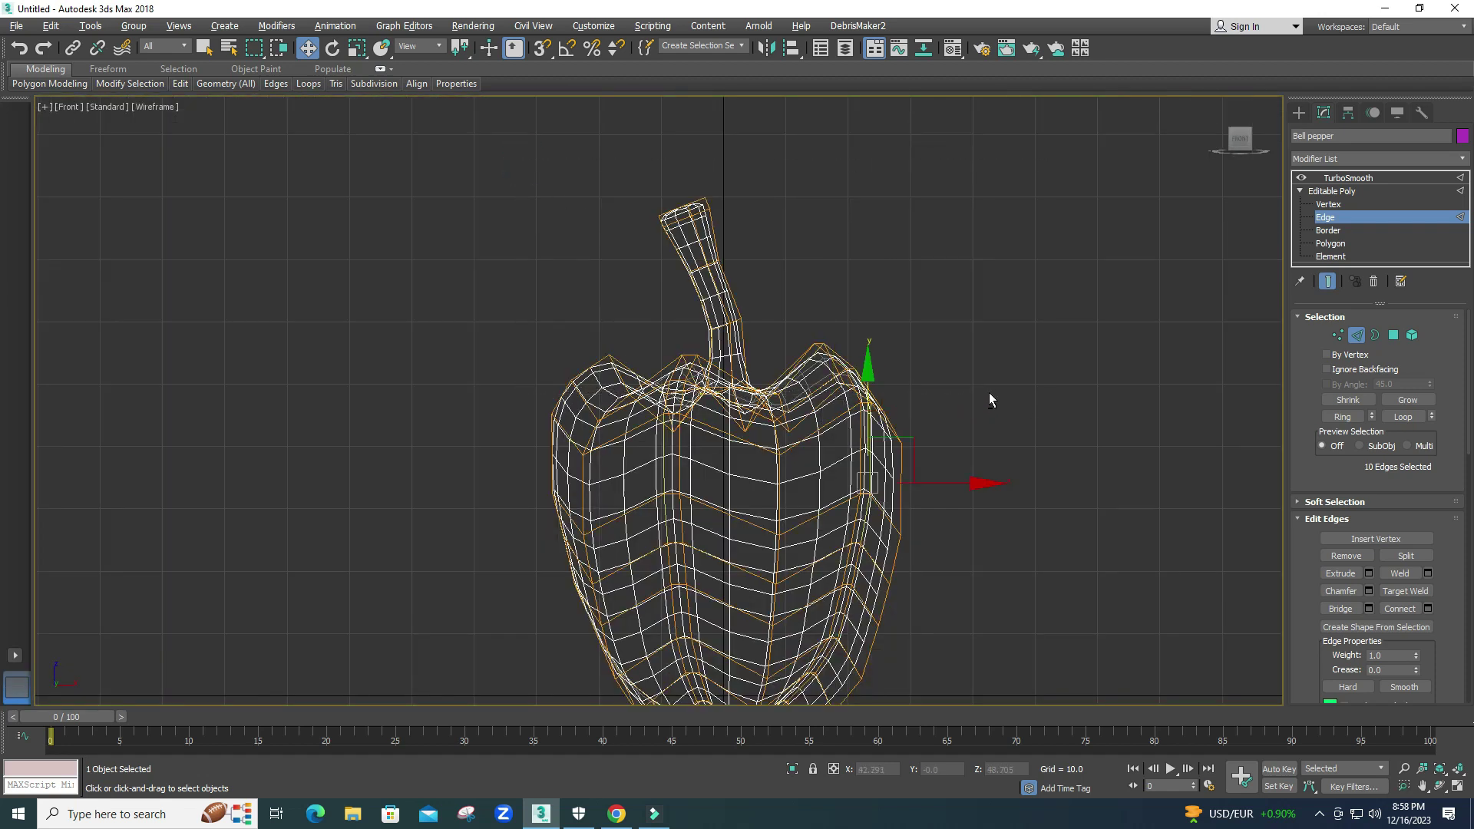
key(alt+w)
middle_click(1080, 461)
key(alt+w)
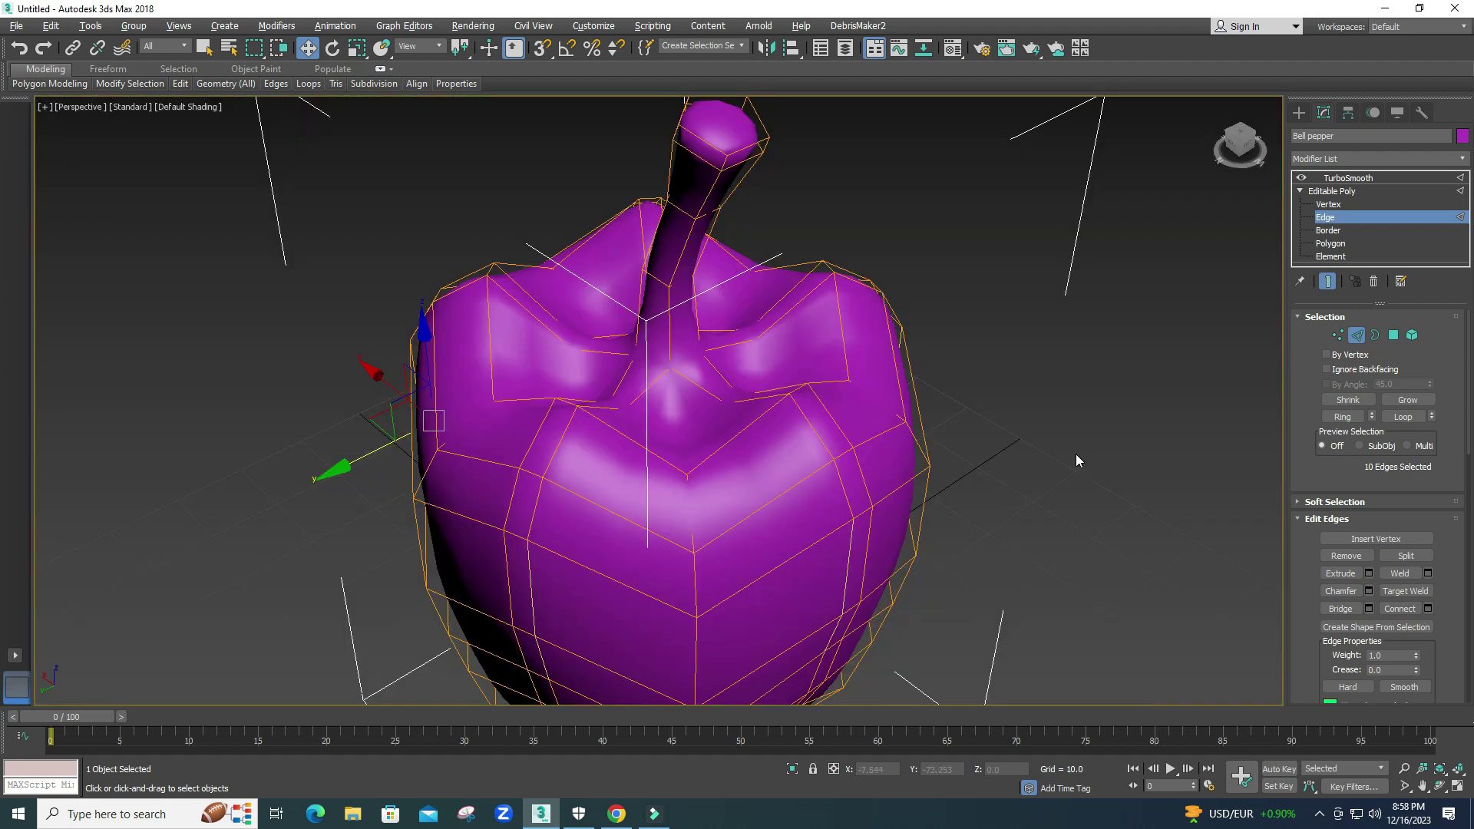
Add the groove edges nearest the pepper's shoulders to the selection around the body, for 20 edges in total.
ctrl+click(850, 502)
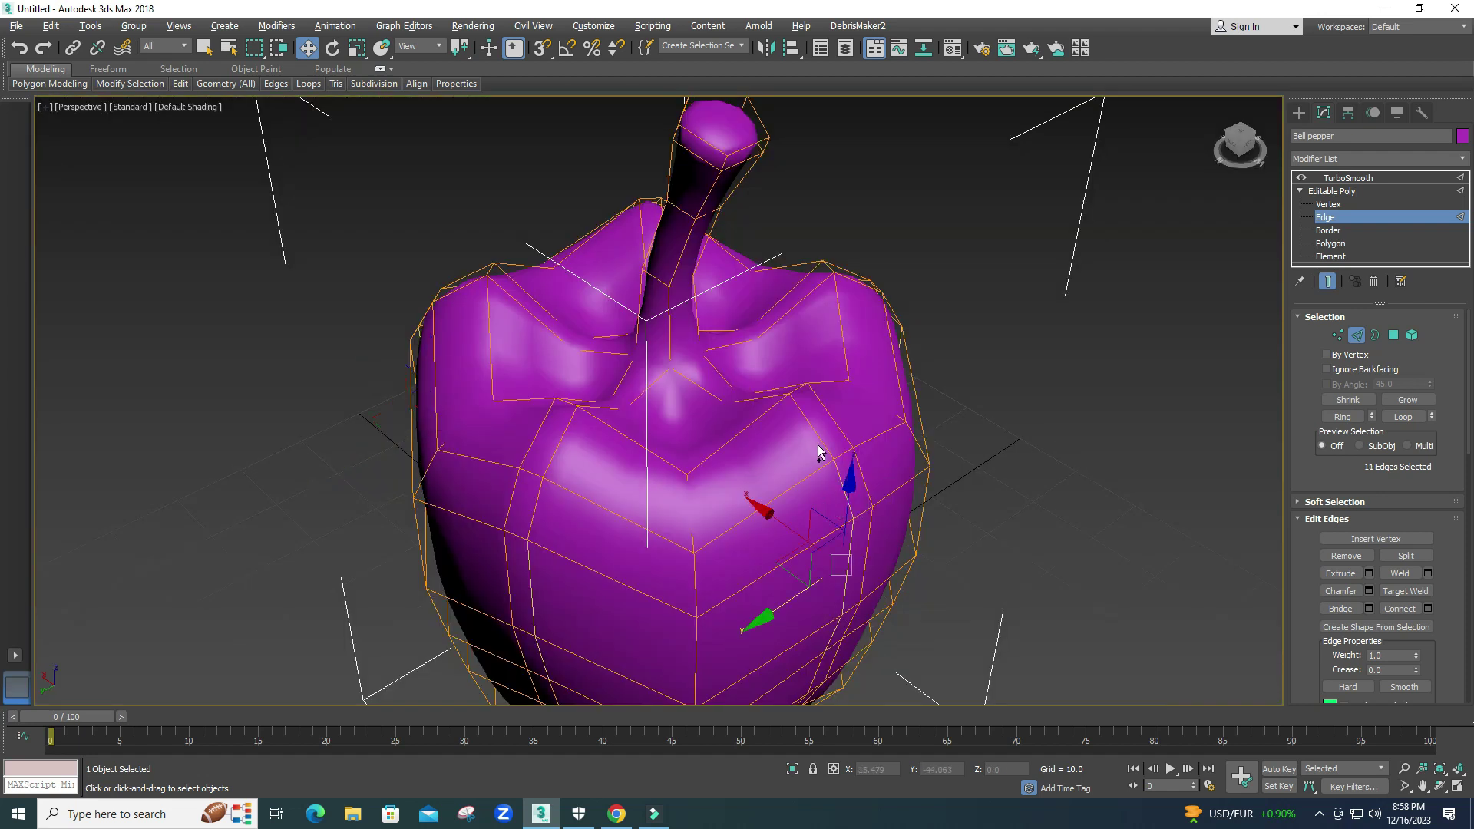
ctrl+click(817, 436)
ctrl+click(535, 506)
ctrl+click(557, 450)
alt+middle_drag(561, 453, 631, 563)
ctrl+click(570, 525)
ctrl+click(569, 491)
ctrl+click(535, 510)
ctrl+click(625, 568)
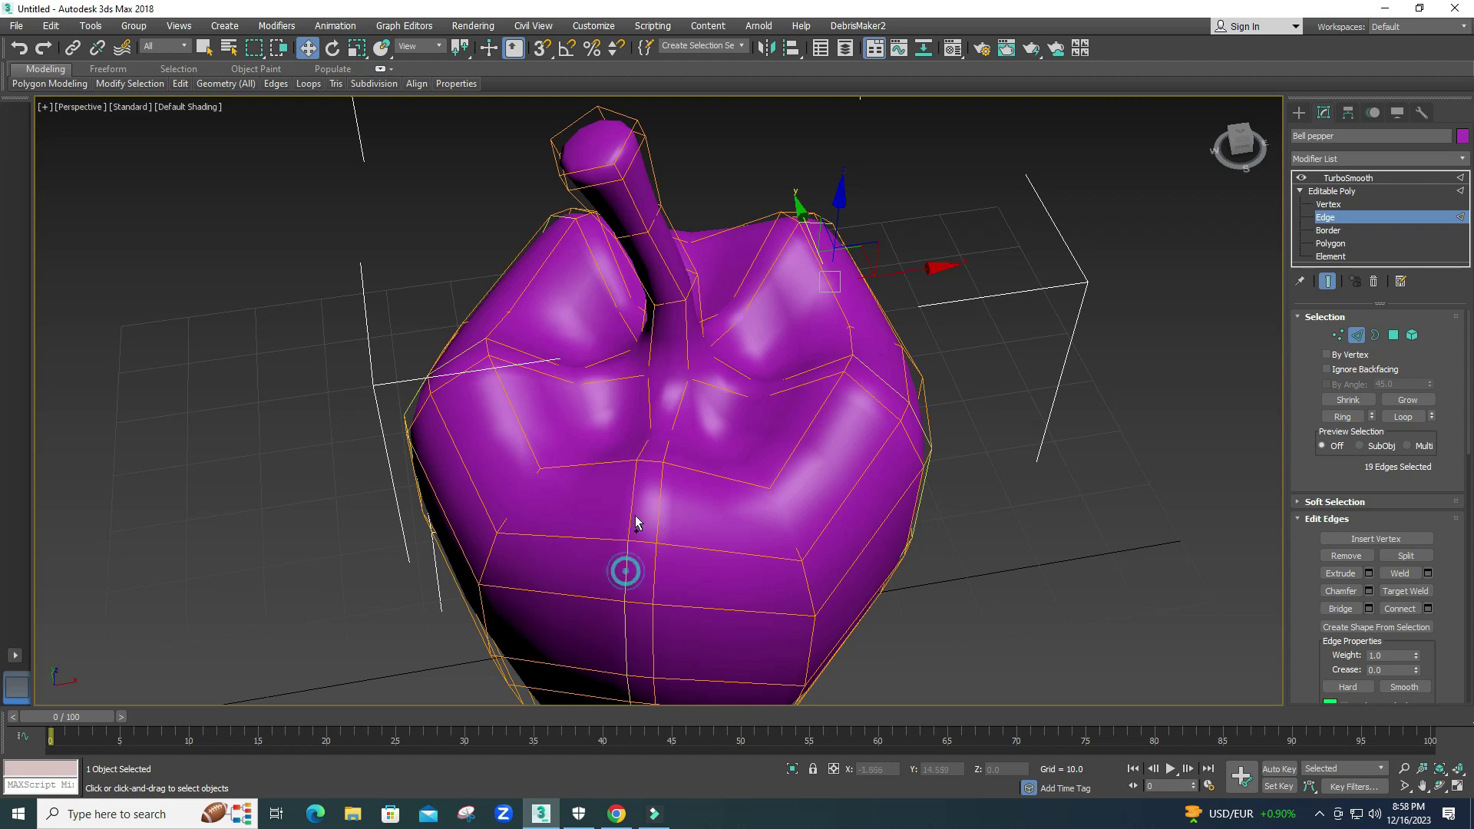
ctrl+click(628, 501)
Extrude the selected groove edges inward with a height of -1.121 and a width of 1.062.
click(1369, 574)
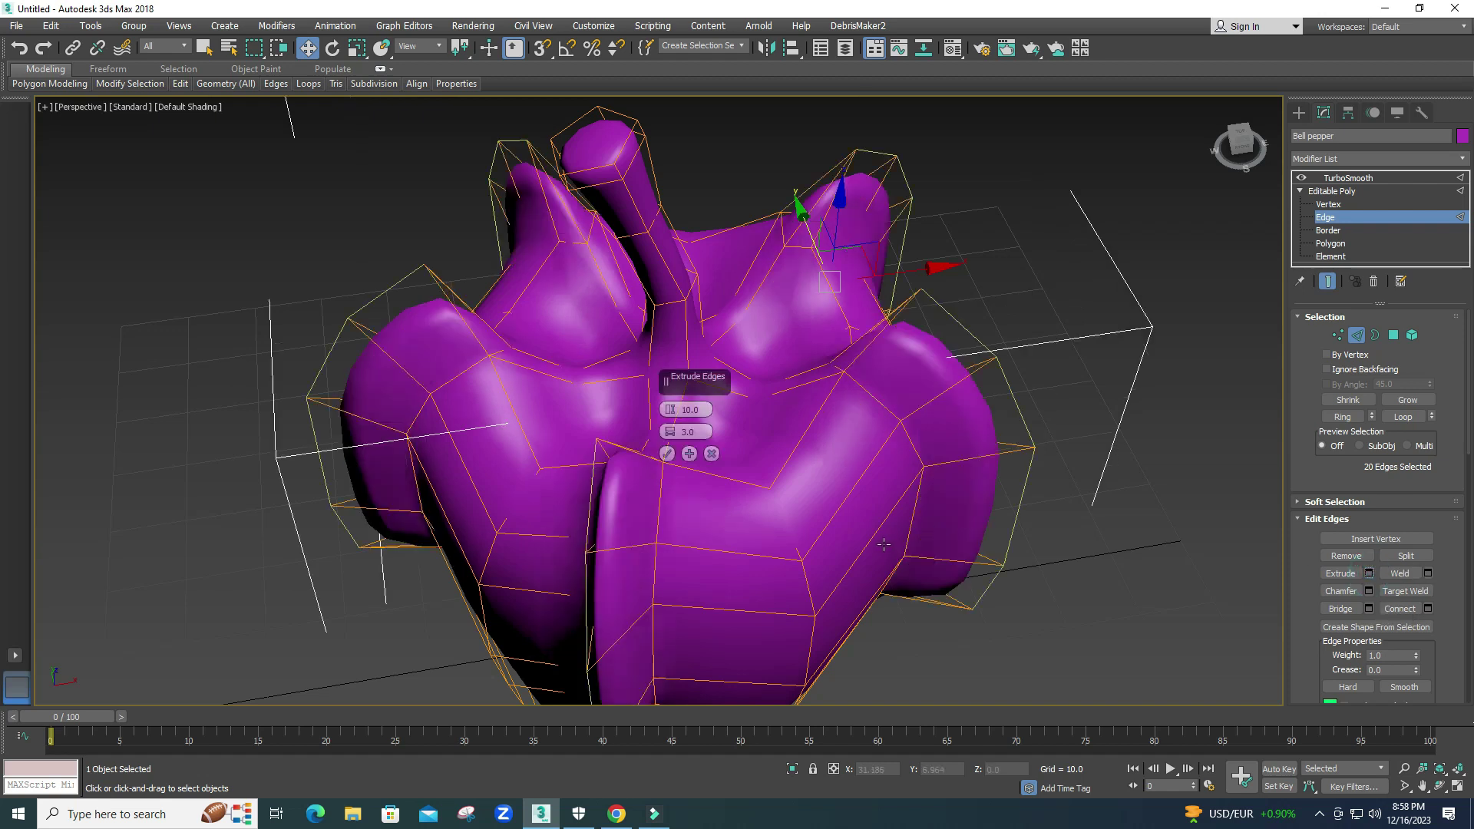
drag(676, 415, 674, 497)
mouse_move(671, 435)
mouse_down()
mouse_move(671, 459)
mouse_move(670, 408)
mouse_up()
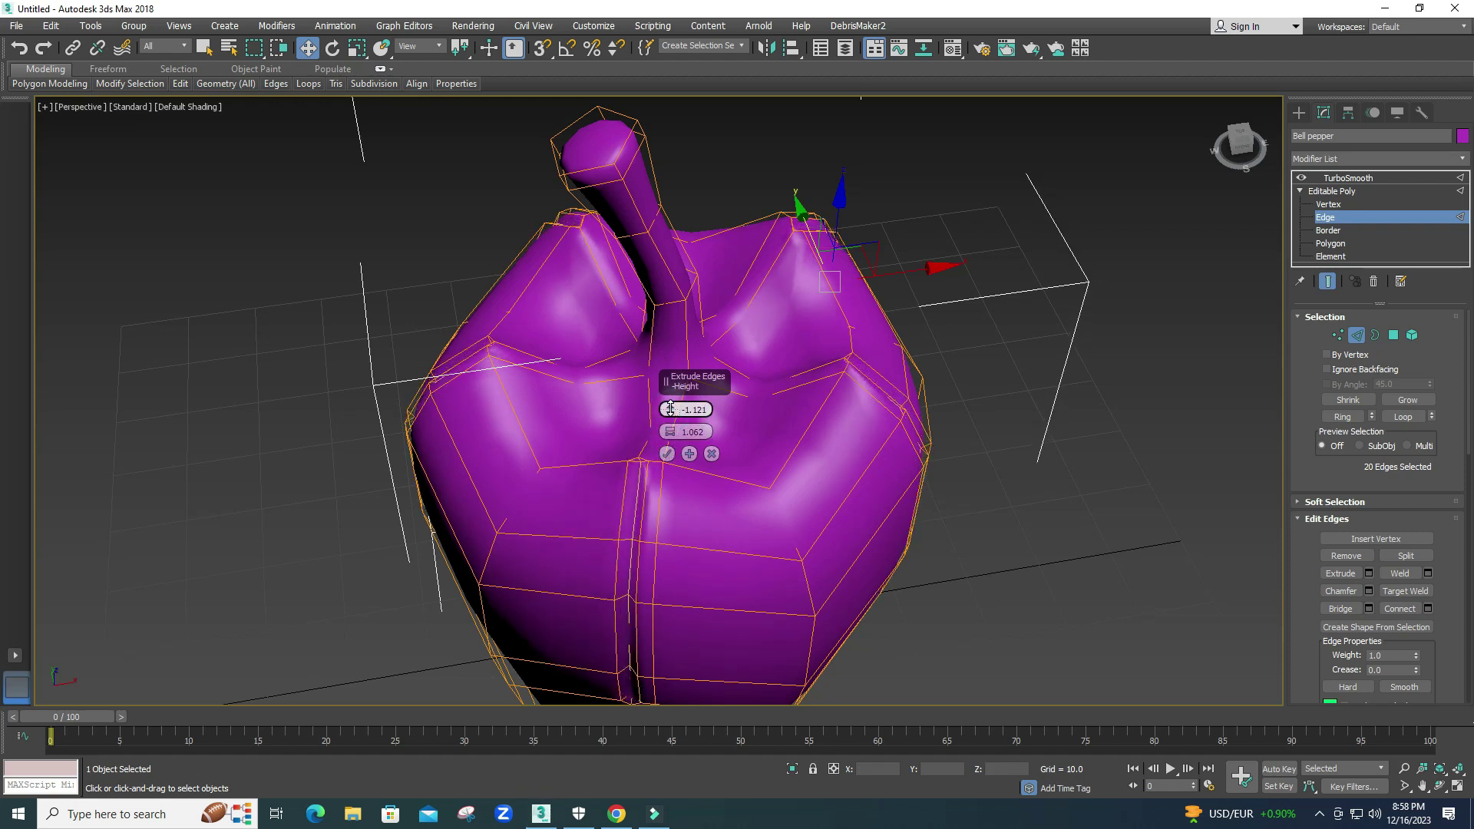
alt+middle_drag(605, 463, 540, 387)
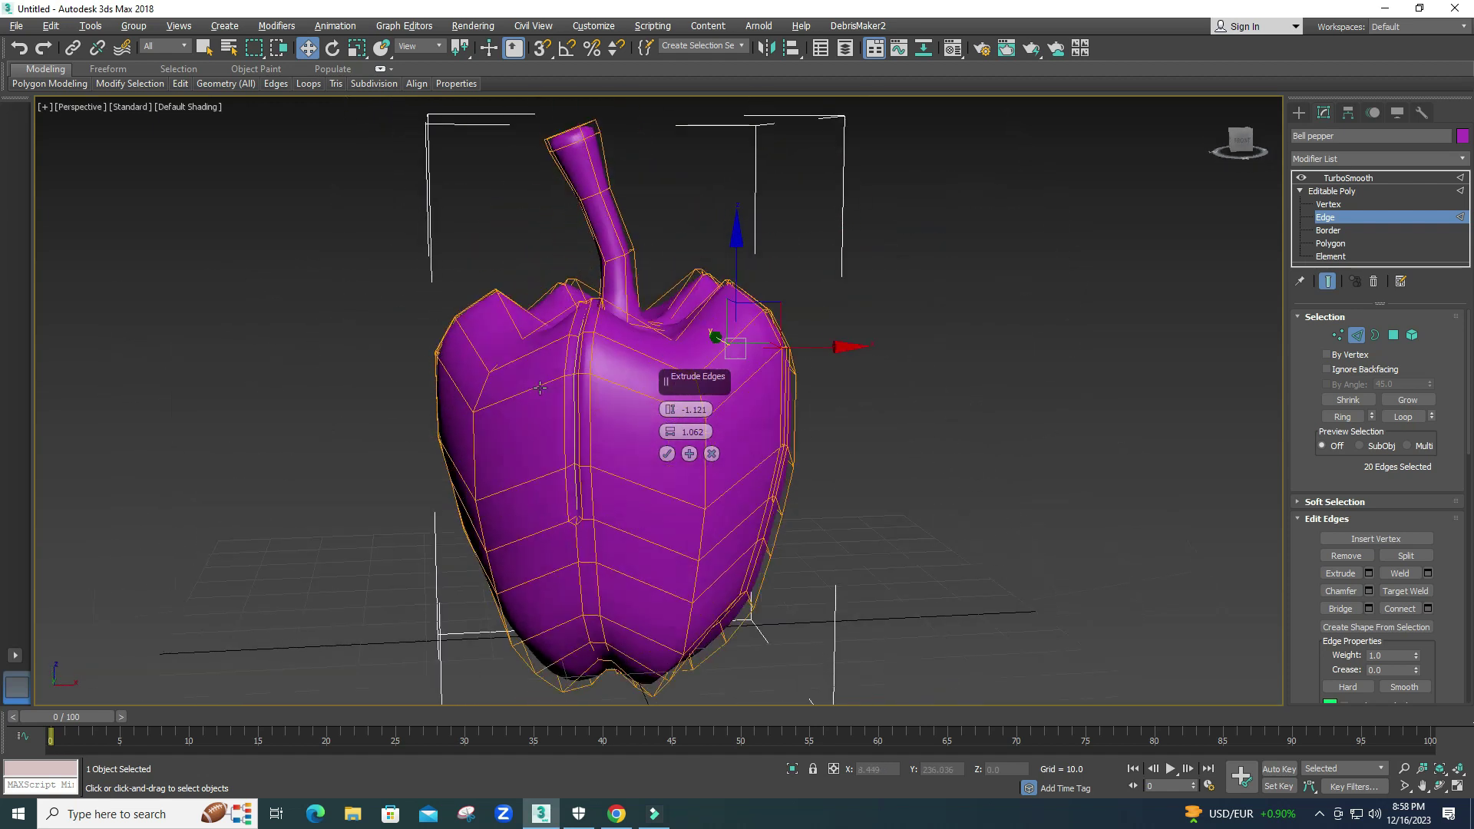
click(666, 454)
Relax the extruded groove edges, leave edge editing and reselect the smoothed pepper.
scroll(1335, 459, down, 5)
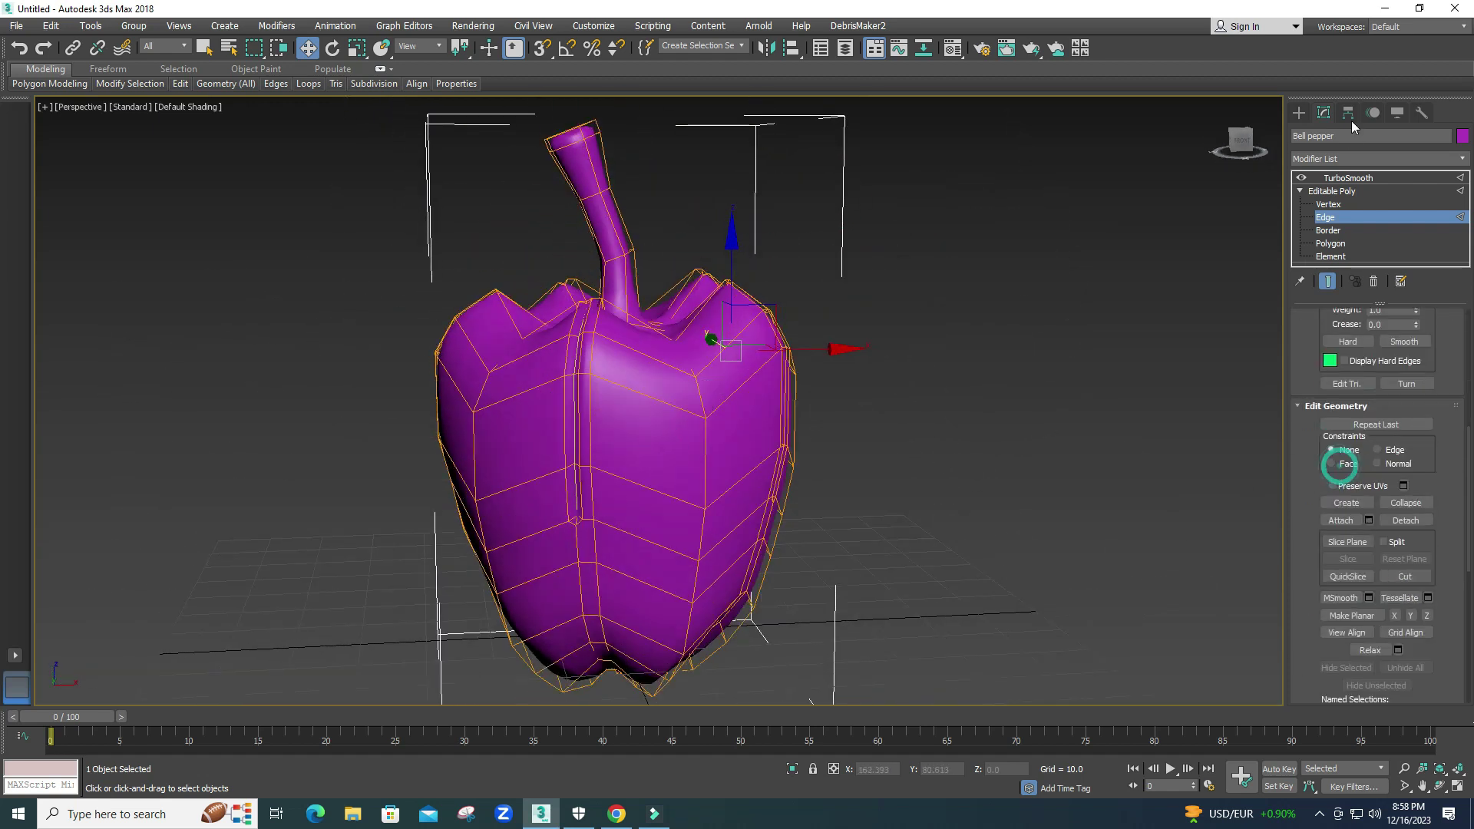
click(1371, 650)
click(1341, 222)
click(1000, 399)
click(742, 301)
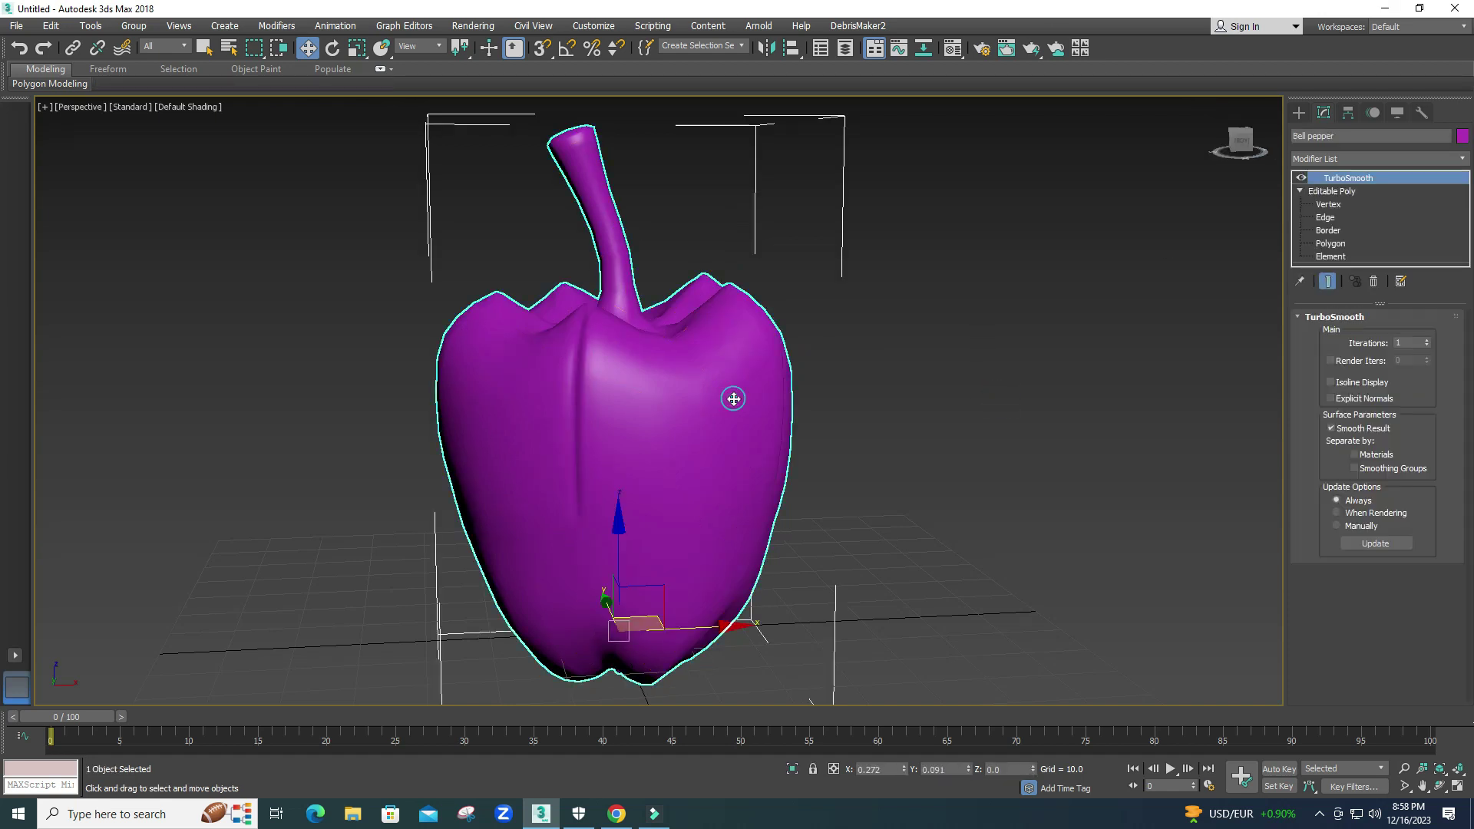
Select the whole pepper mesh at Element level and relax it once.
key(alt+w)
right_click(1116, 246)
key(alt+w)
key(1)
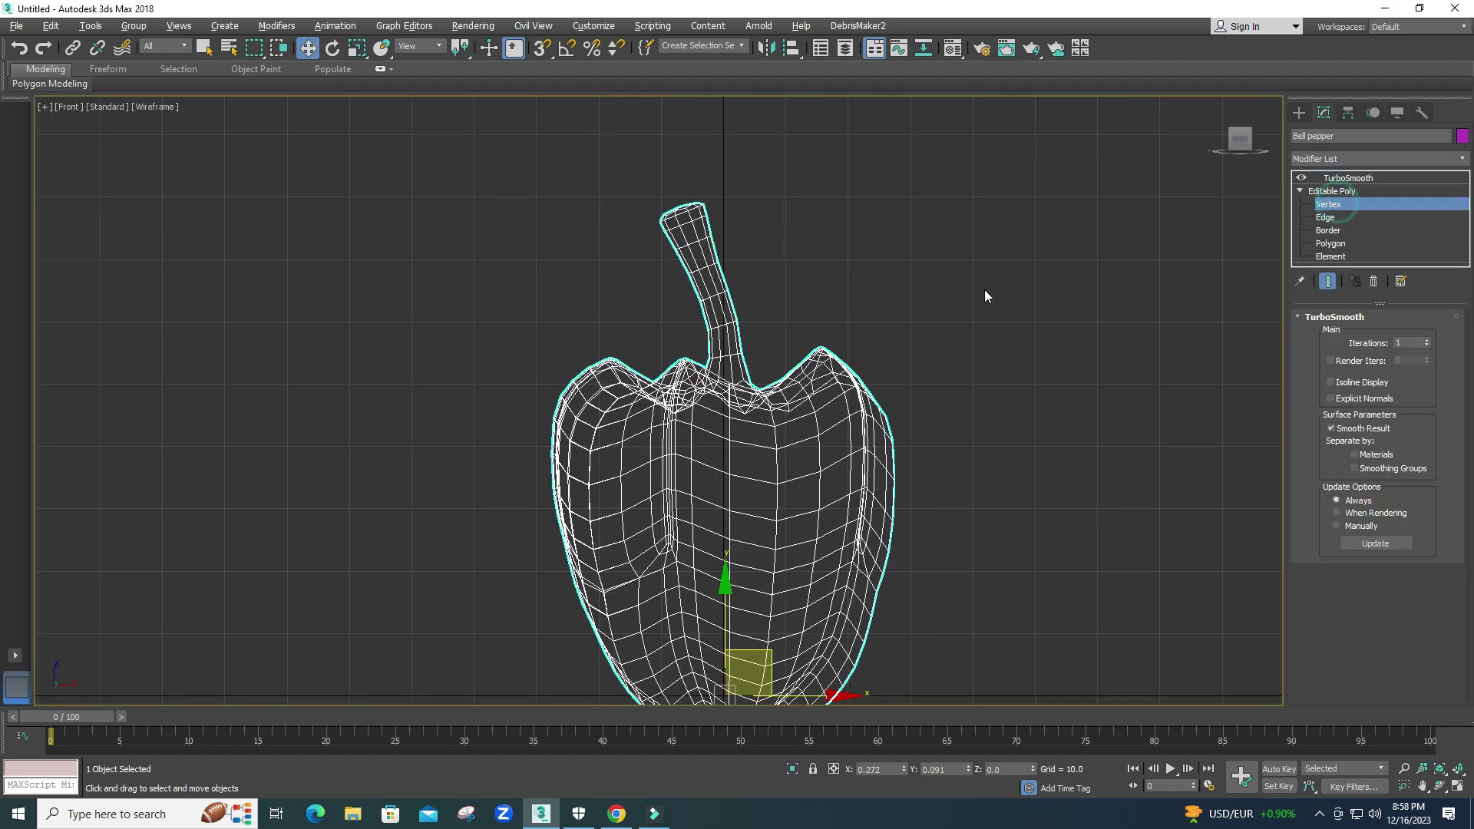
middle_drag(525, 365, 543, 237)
click(526, 224)
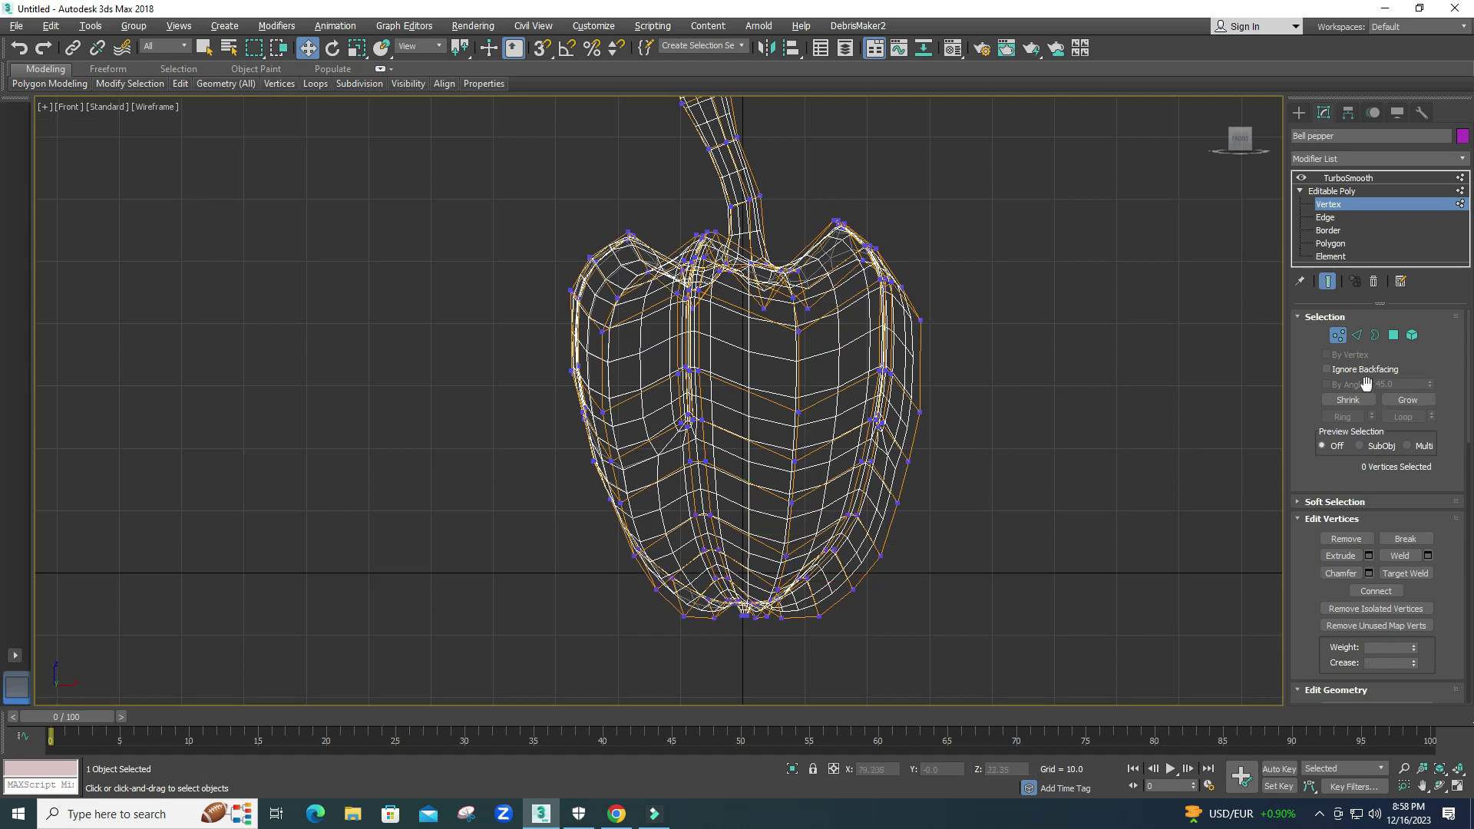
click(1410, 336)
click(724, 384)
key(alt+w)
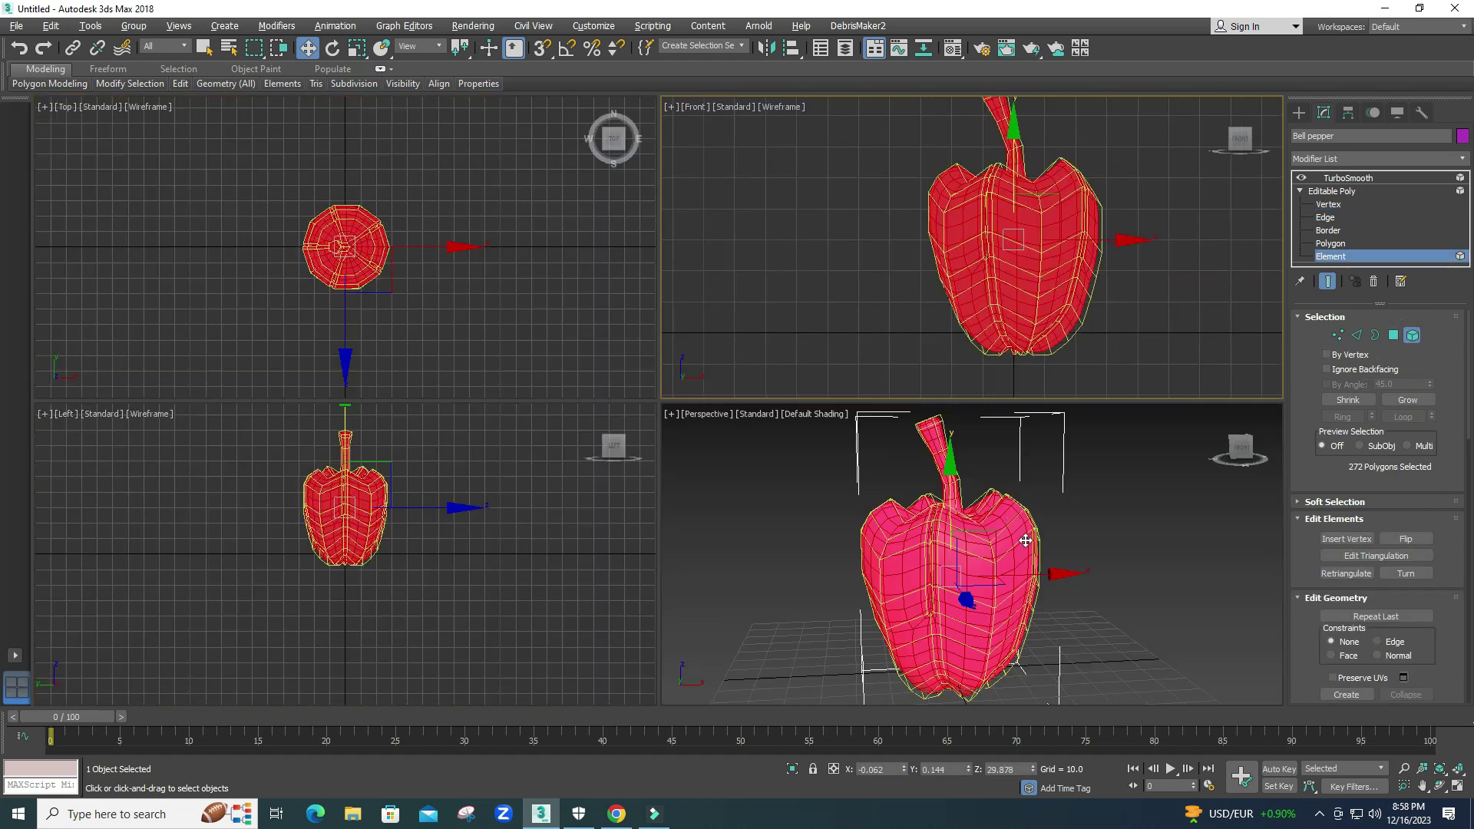
right_click(1024, 529)
key(alt+w)
scroll(1359, 460, down, 3)
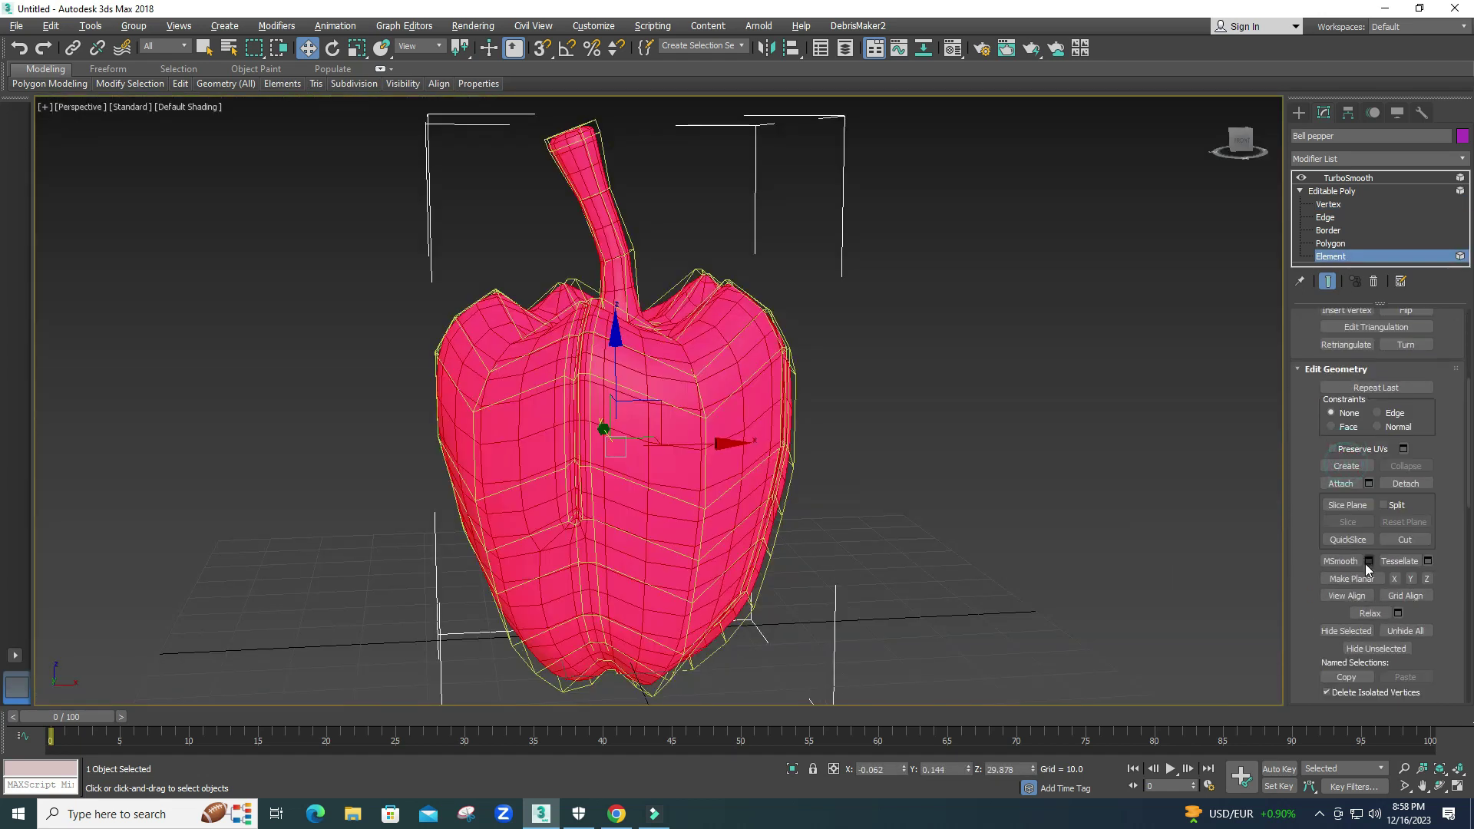
click(1370, 613)
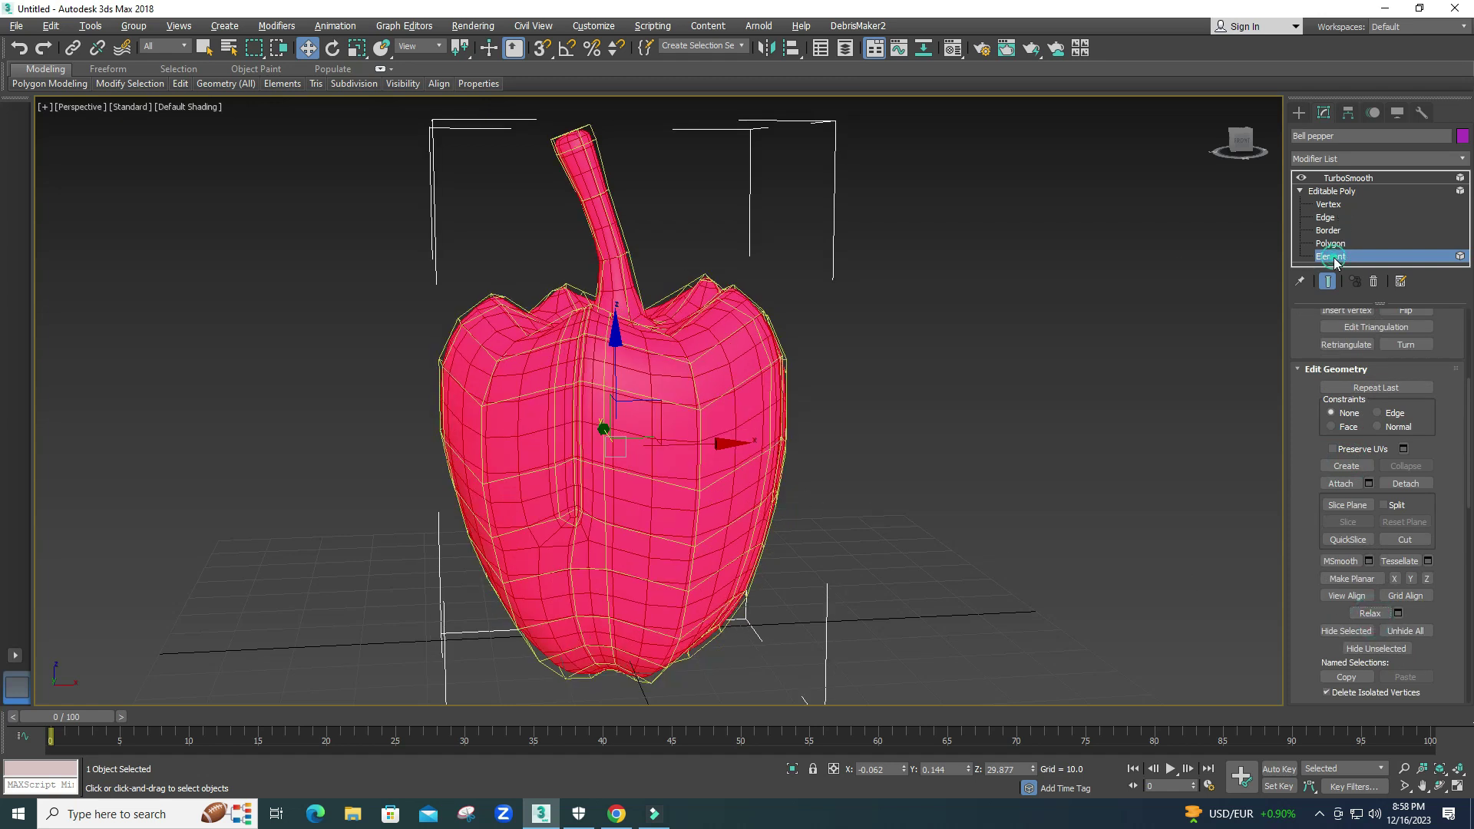
Select the vertices on the peaks of the pepper's shoulder lobes in the Front view, at Vertex level.
click(1336, 191)
click(1332, 203)
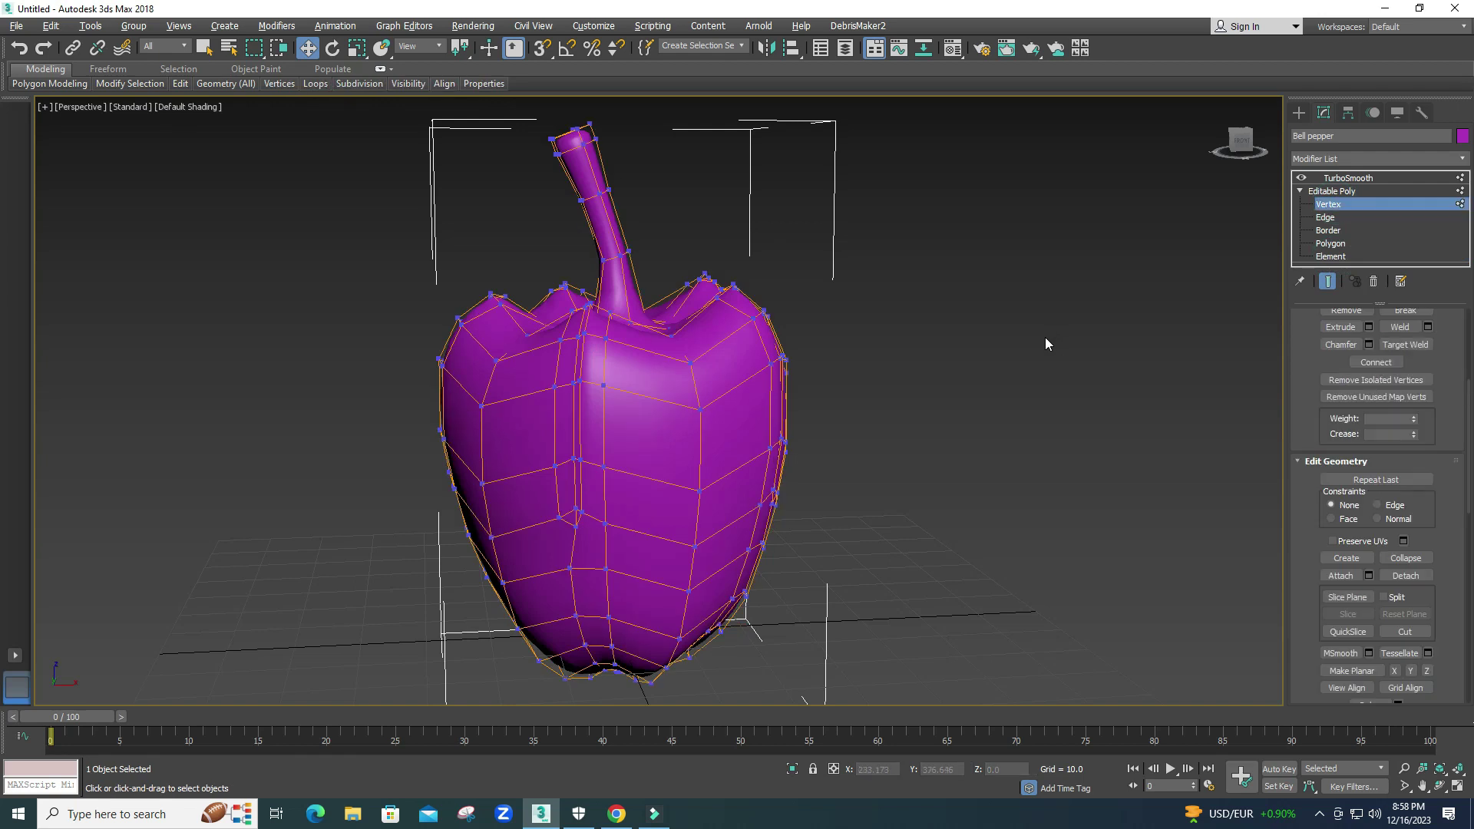
key(alt+w)
click(1103, 270)
key(alt+w)
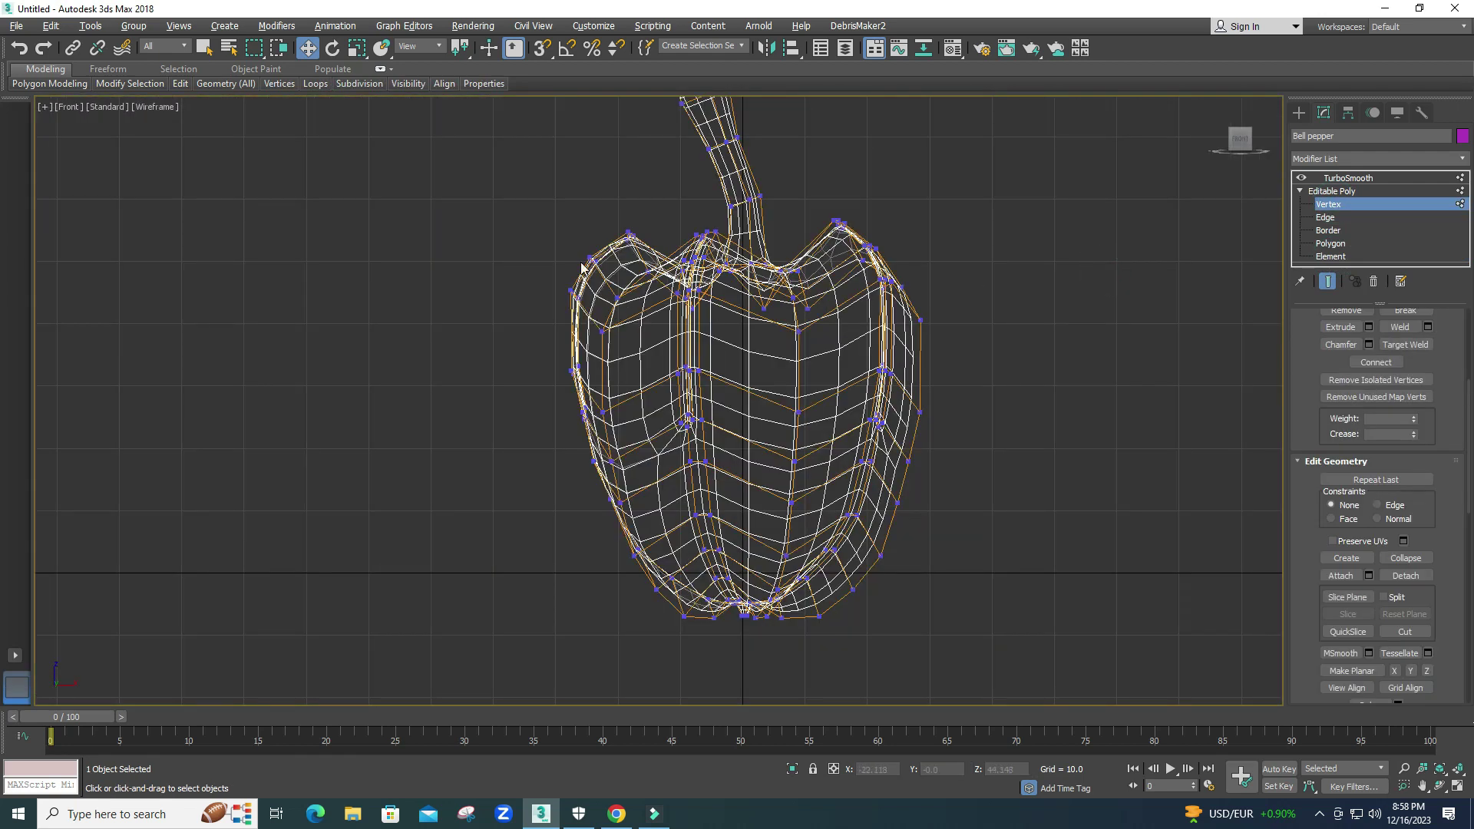
drag(637, 234, 636, 247)
scroll(680, 244, up, 4)
ctrl+drag(759, 217, 830, 238)
ctrl+drag(948, 166, 1073, 221)
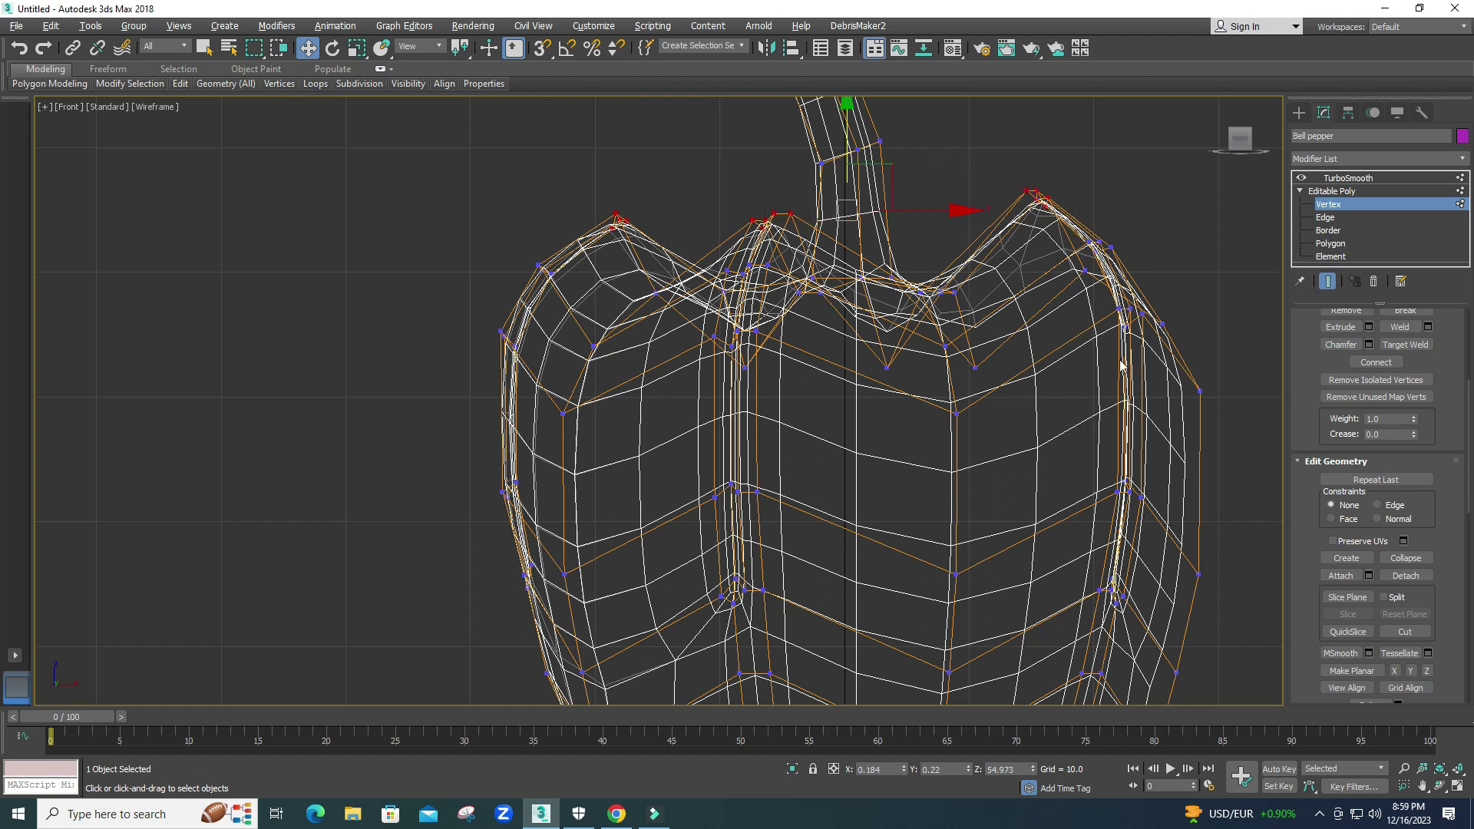
Lower the selected peak vertices slightly in the Perspective view, to a Z position of about 53.0.
key(alt+w)
middle_click(1027, 496)
key(alt+w)
alt+middle_drag(673, 421, 715, 425)
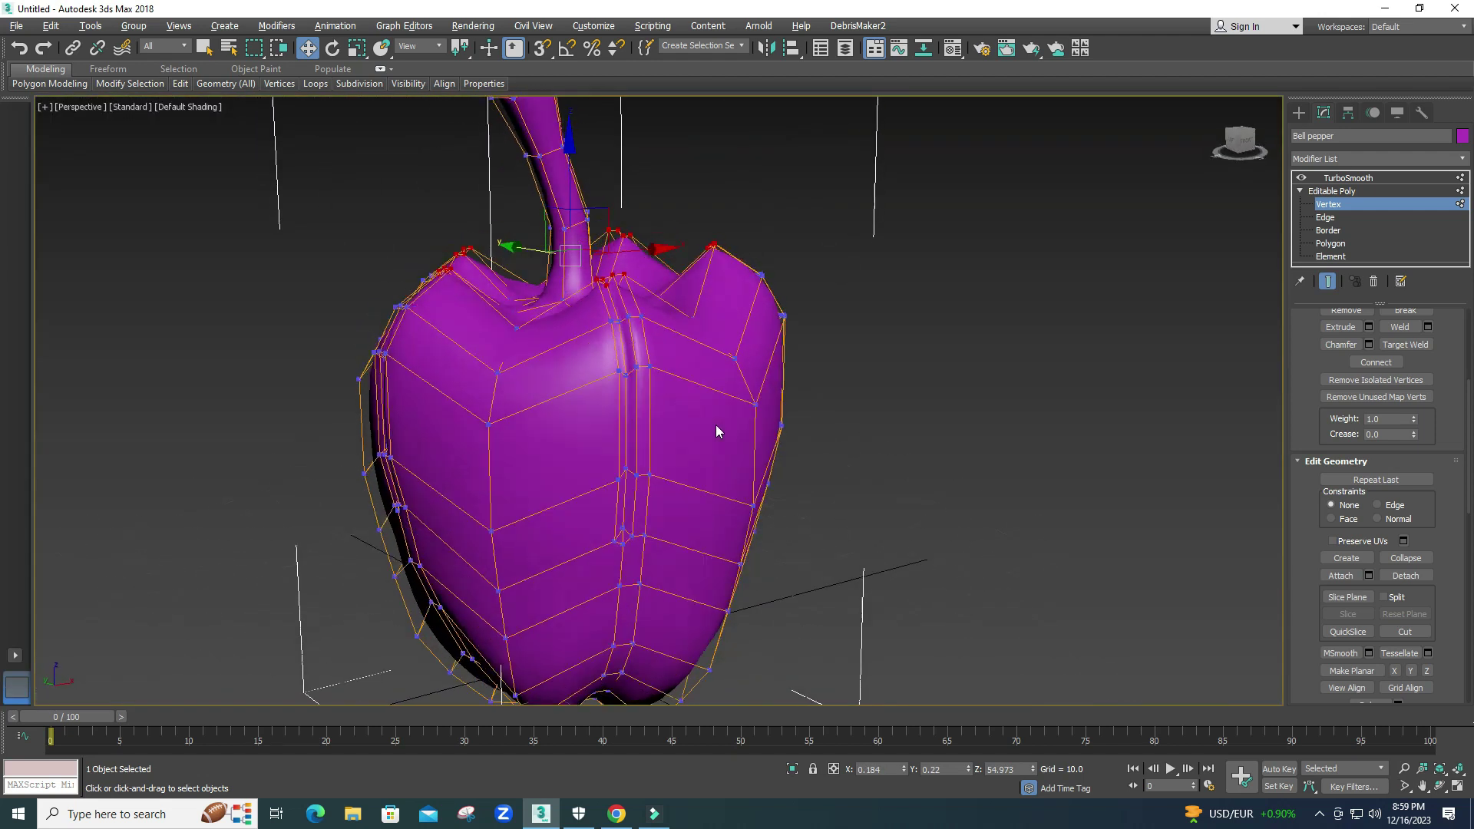
scroll(606, 284, up, 3)
drag(553, 144, 601, 284)
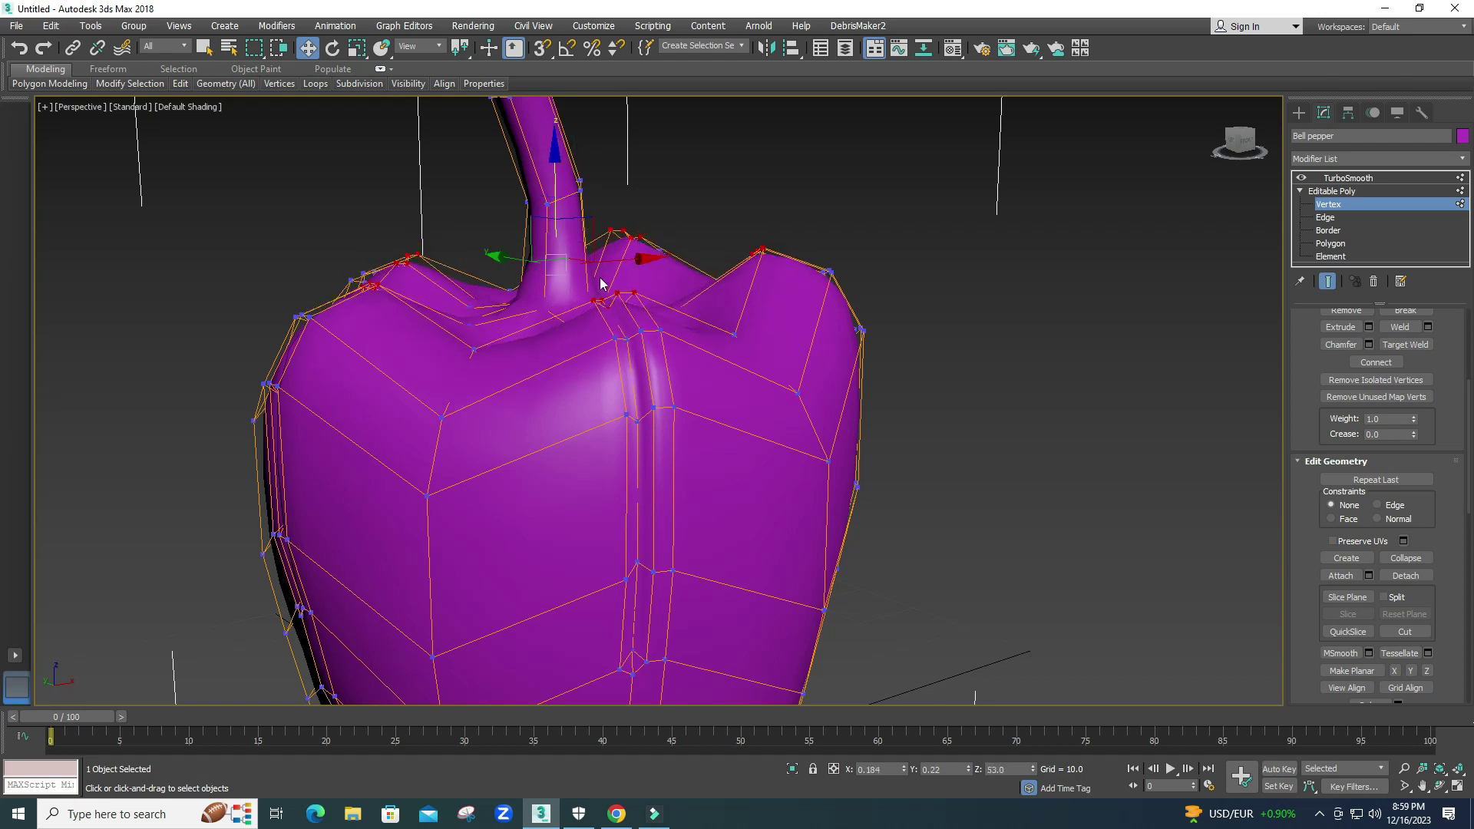
Relax the selected lobe-peak vertices and clear the vertex selection.
scroll(599, 330, down, 3)
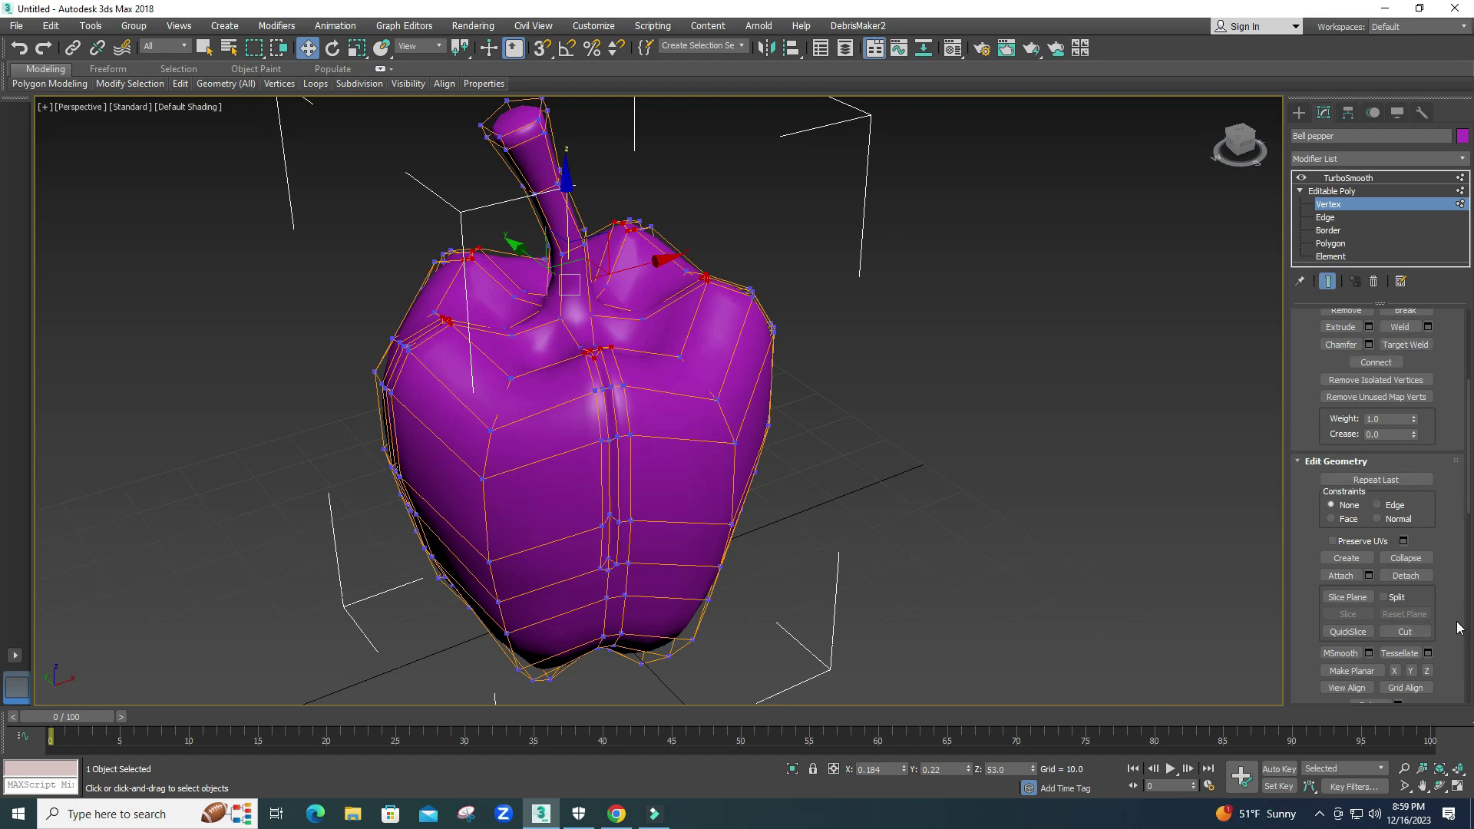
scroll(1459, 627, down, 5)
click(1370, 568)
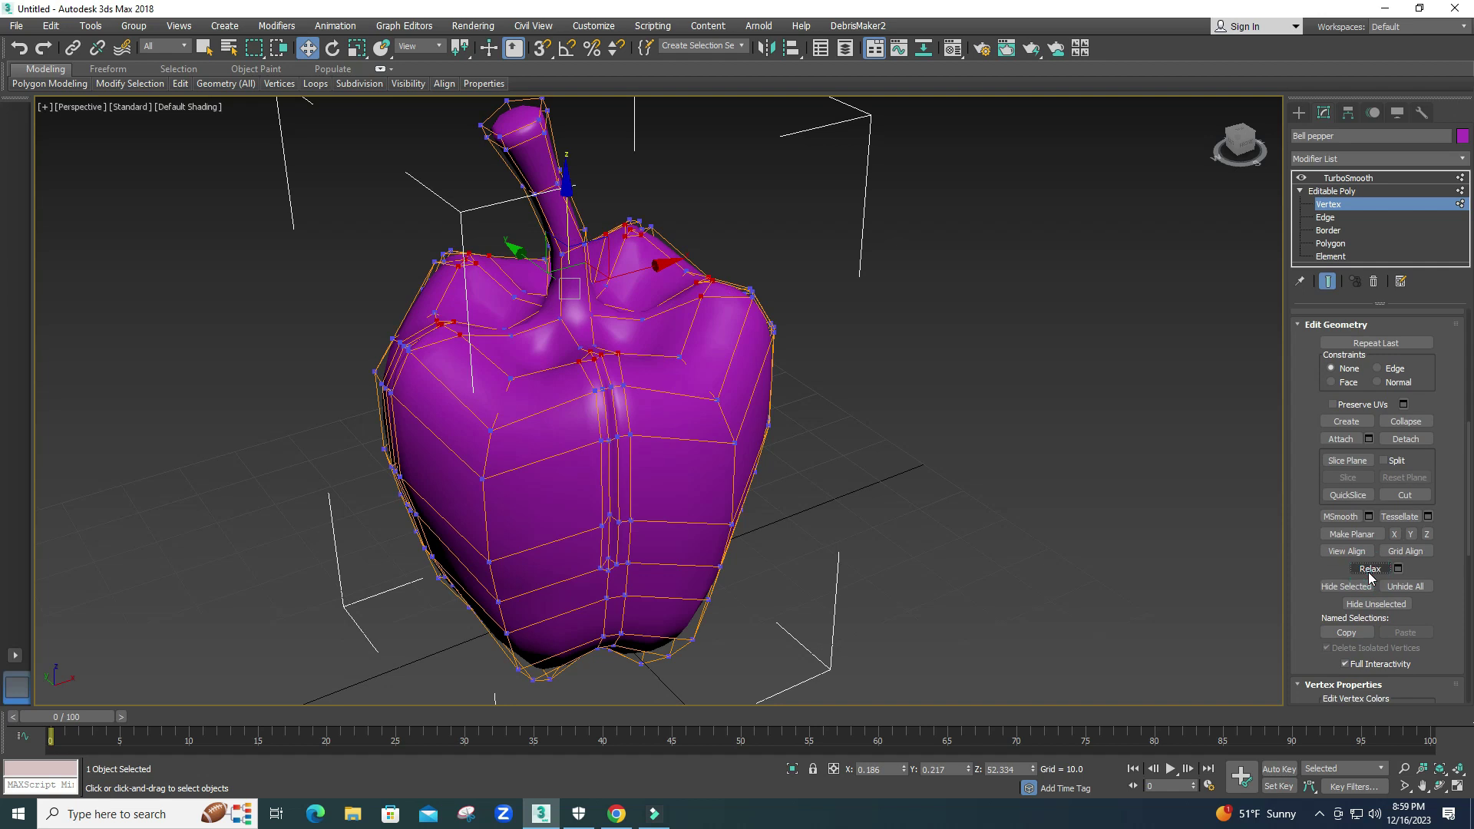
click(899, 535)
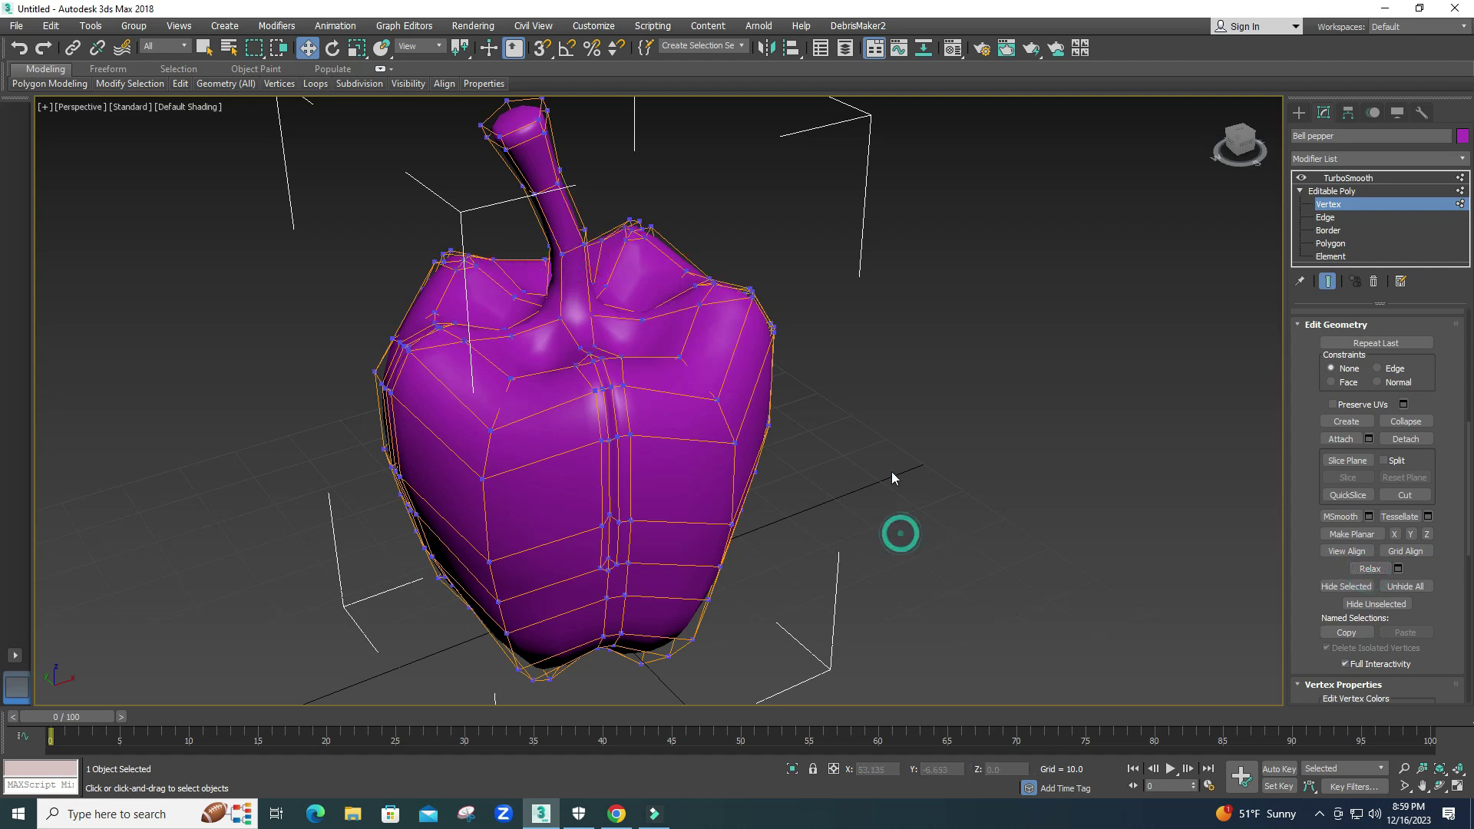
Leave sub-object editing, deselect the pepper and examine its smoothed shape from several angles.
click(1339, 245)
middle_drag(619, 336, 673, 417)
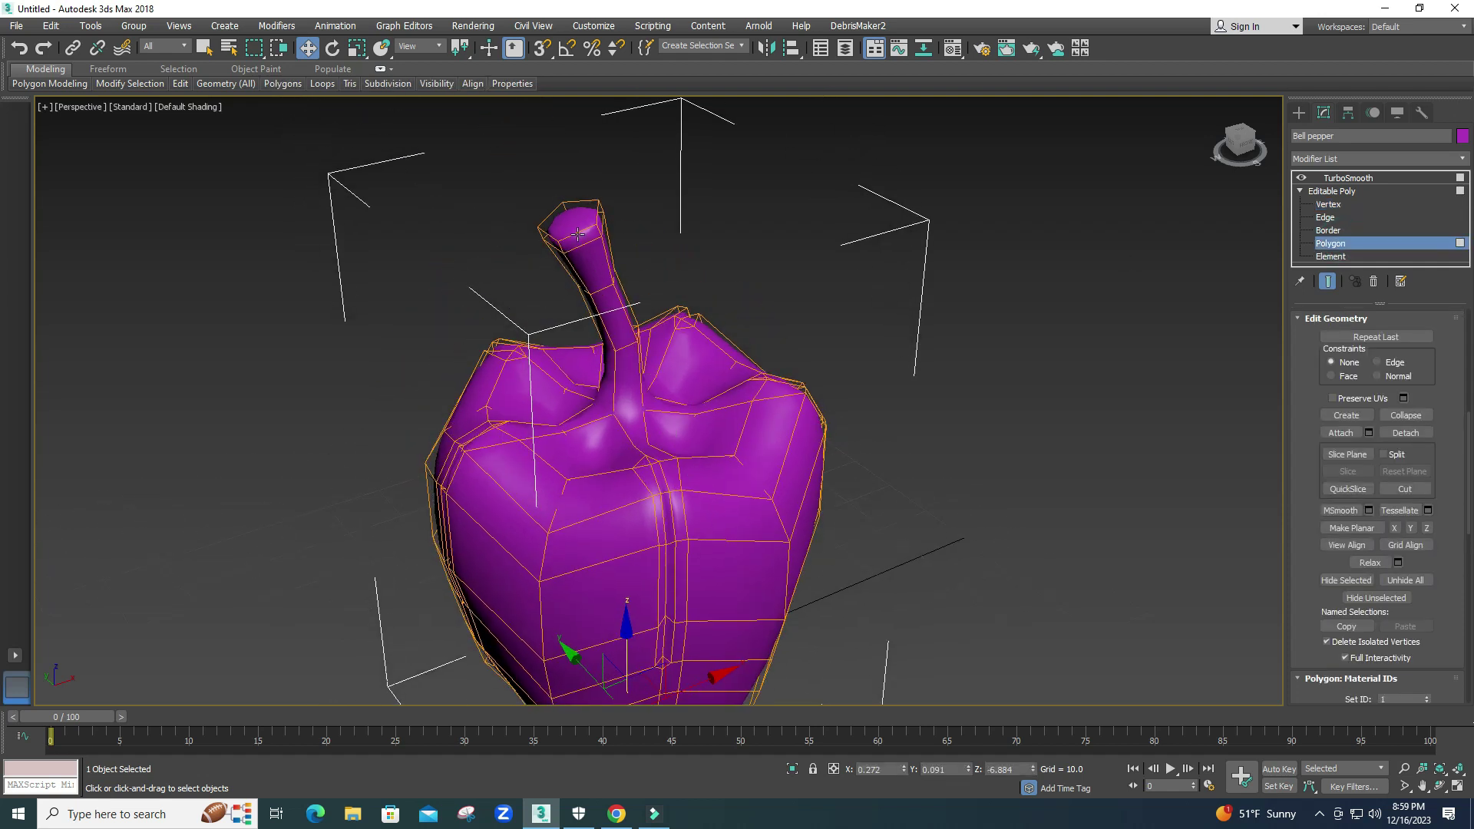
scroll(772, 472, down, 5)
alt+middle_drag(752, 528, 743, 480)
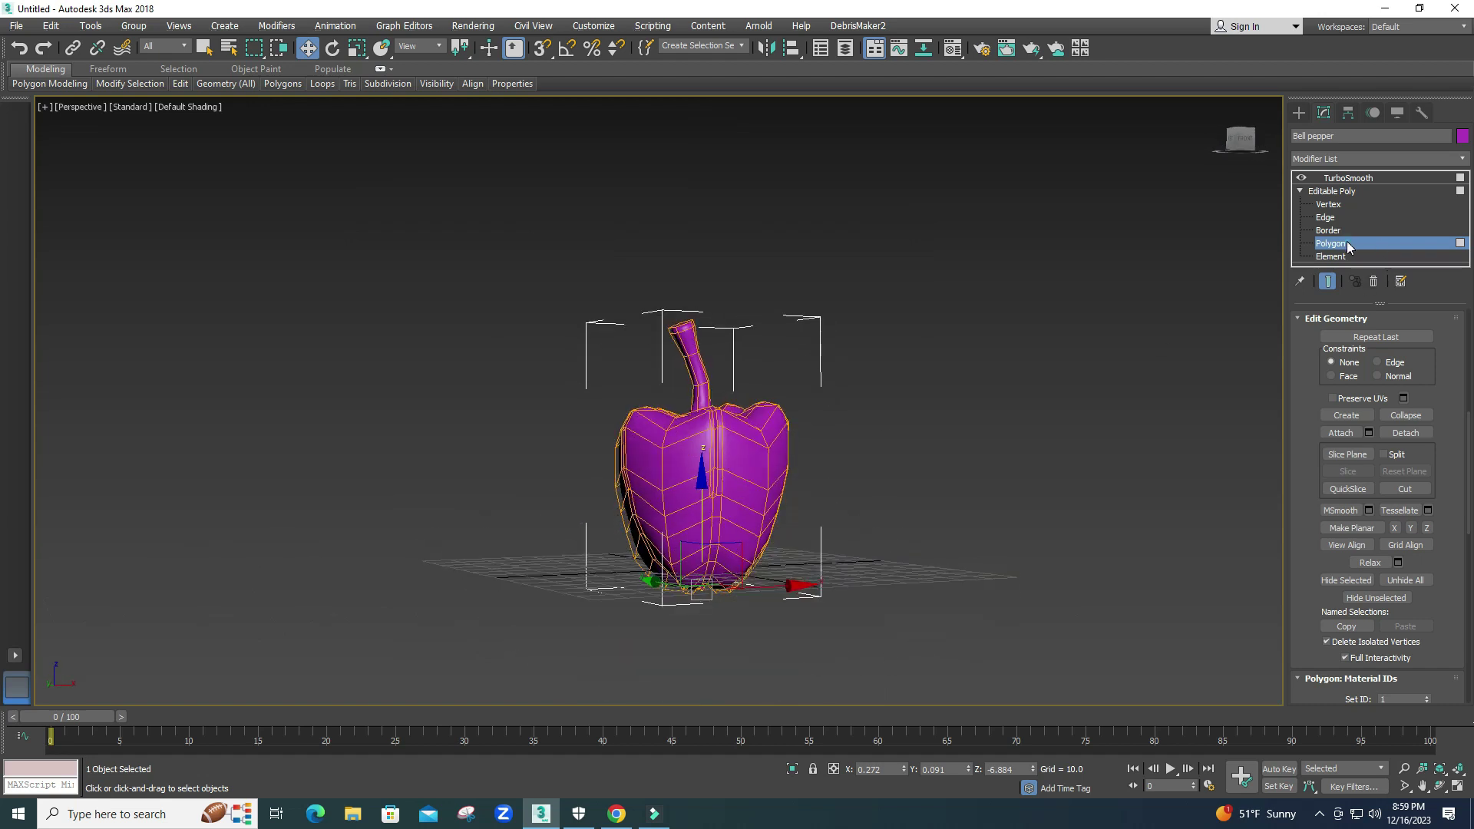
click(1056, 366)
alt+middle_drag(714, 544, 681, 483)
scroll(681, 483, up, 4)
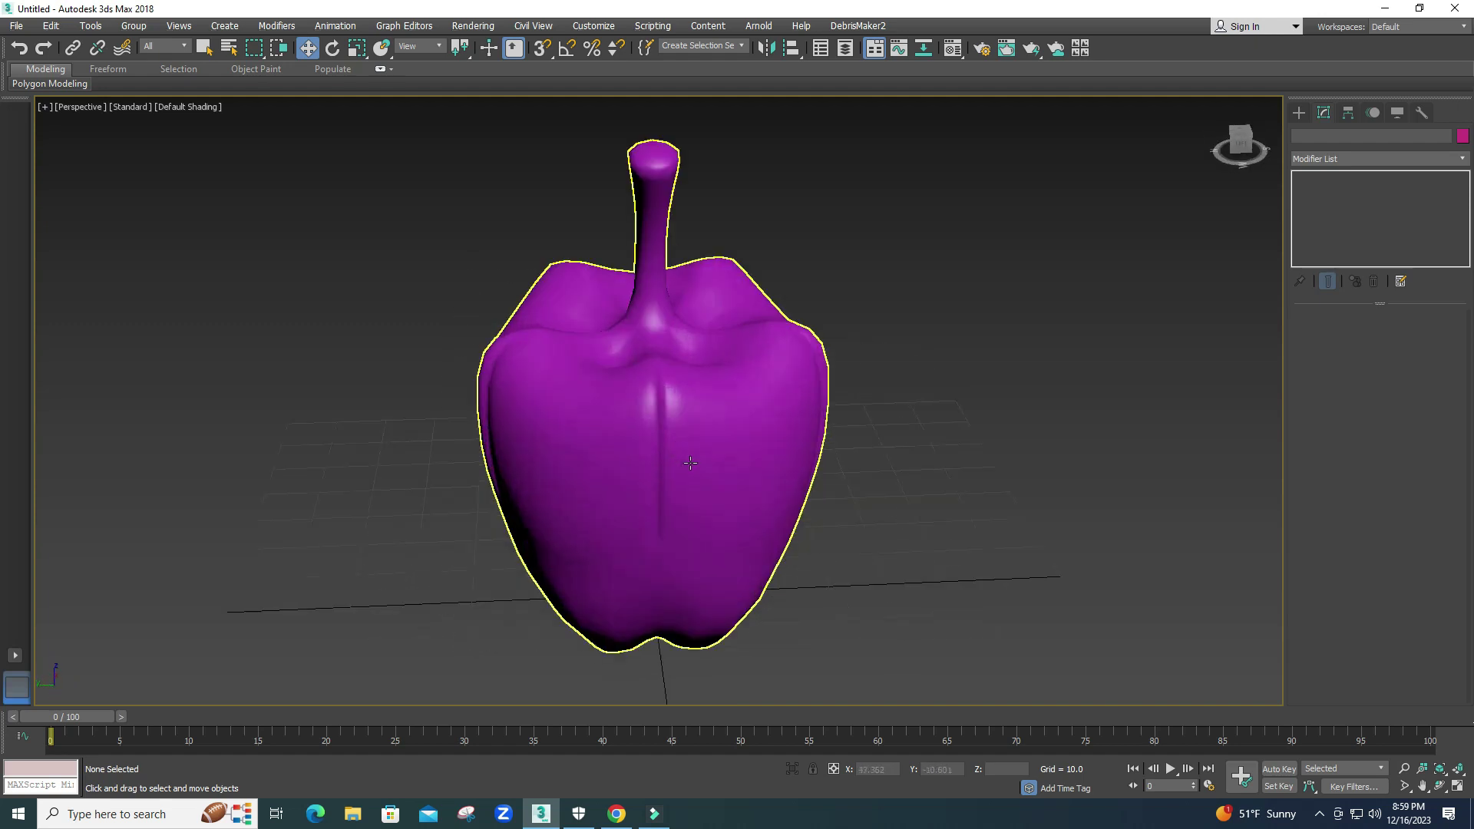
Reselect the pepper and select the band of vertices across its middle body in the Front view, at Vertex level.
click(688, 463)
alt+middle_drag(694, 543, 703, 470)
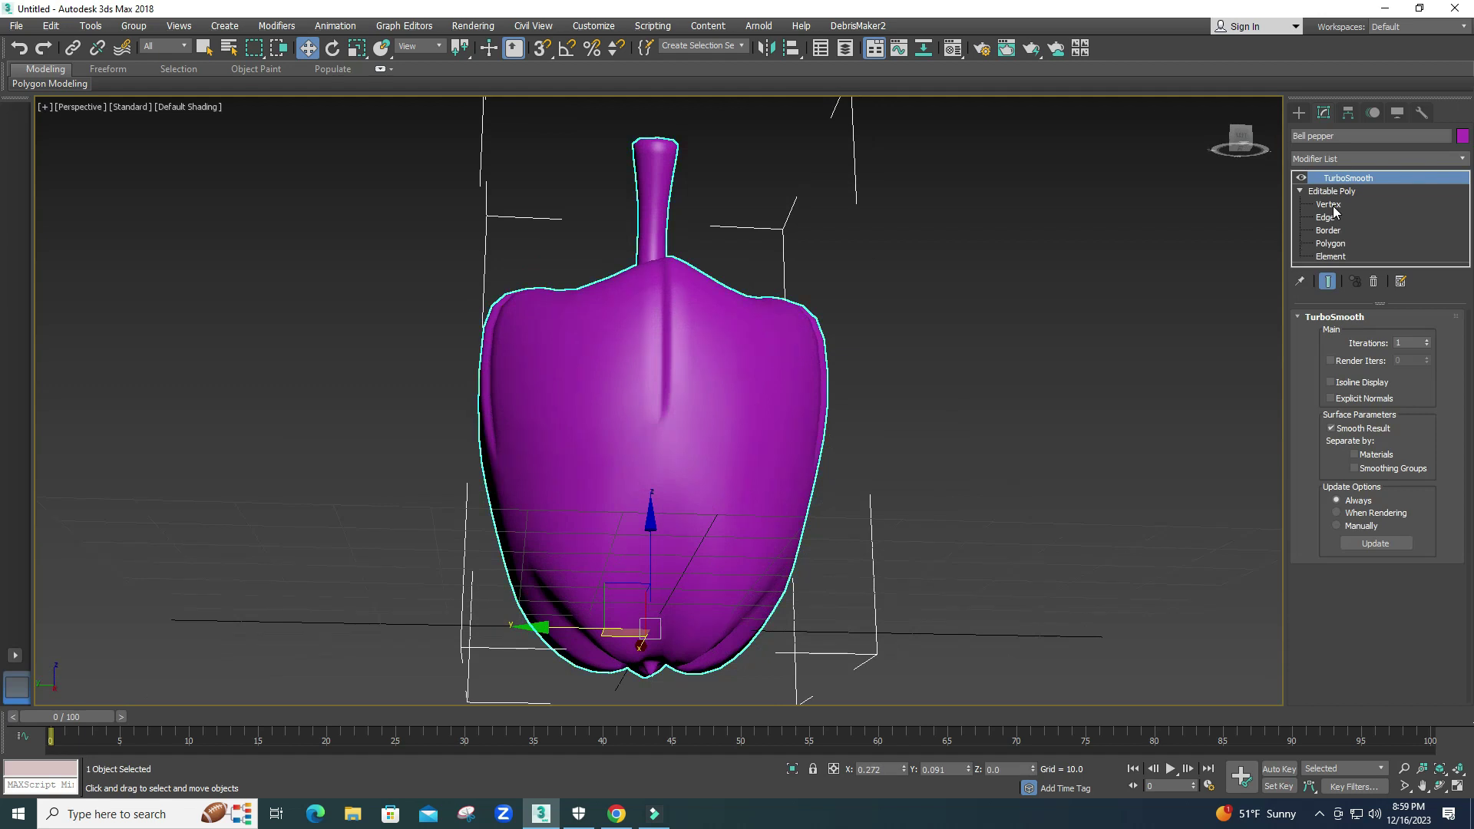
click(1331, 206)
key(alt+w)
click(1135, 303)
key(alt+w)
middle_drag(1056, 514, 962, 388)
scroll(962, 387, down, 3)
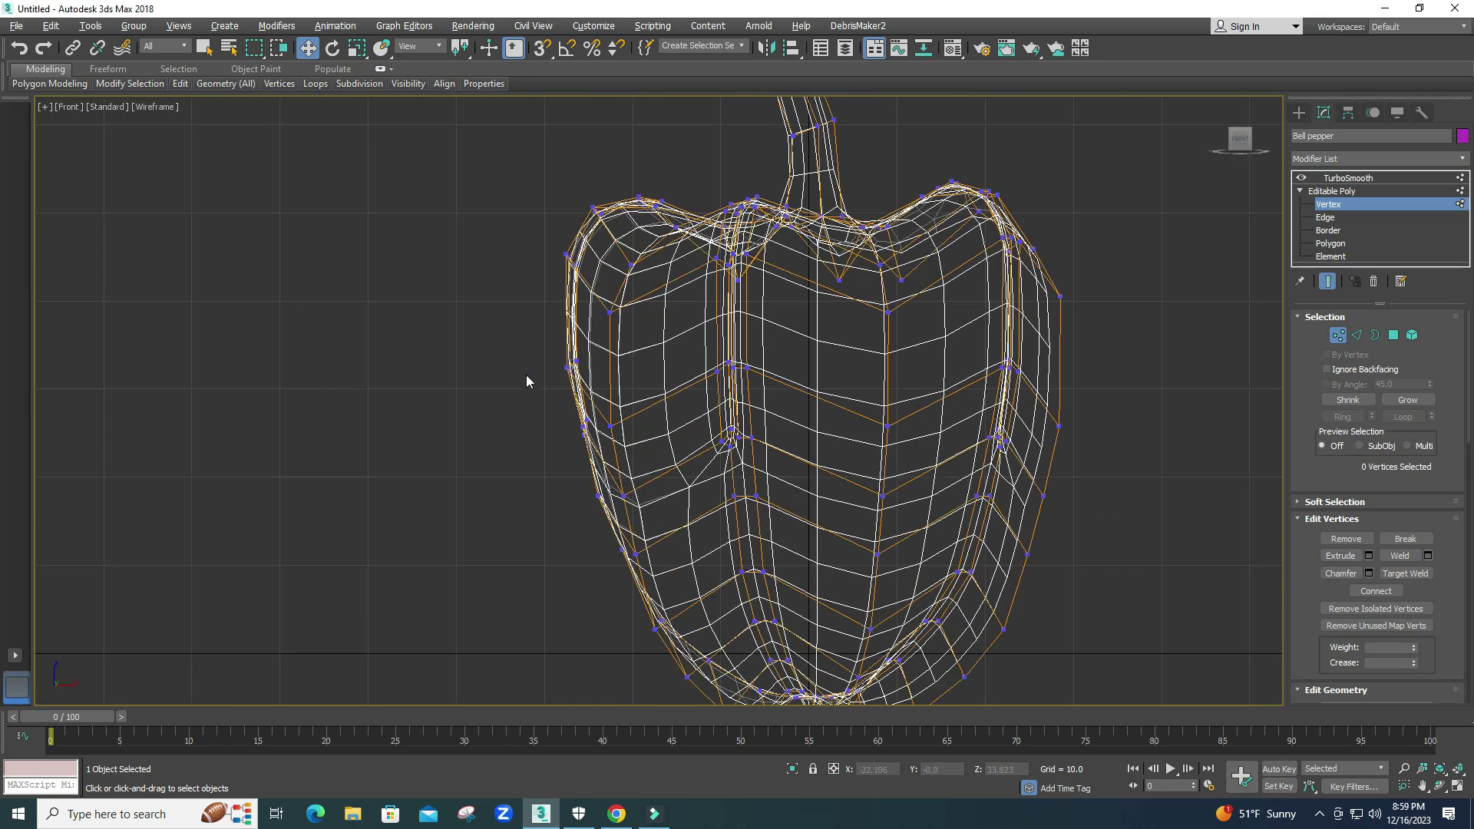
drag(530, 346, 1154, 532)
Relax the selected mid-body vertices and return to the TurboSmooth level.
key(alt+w)
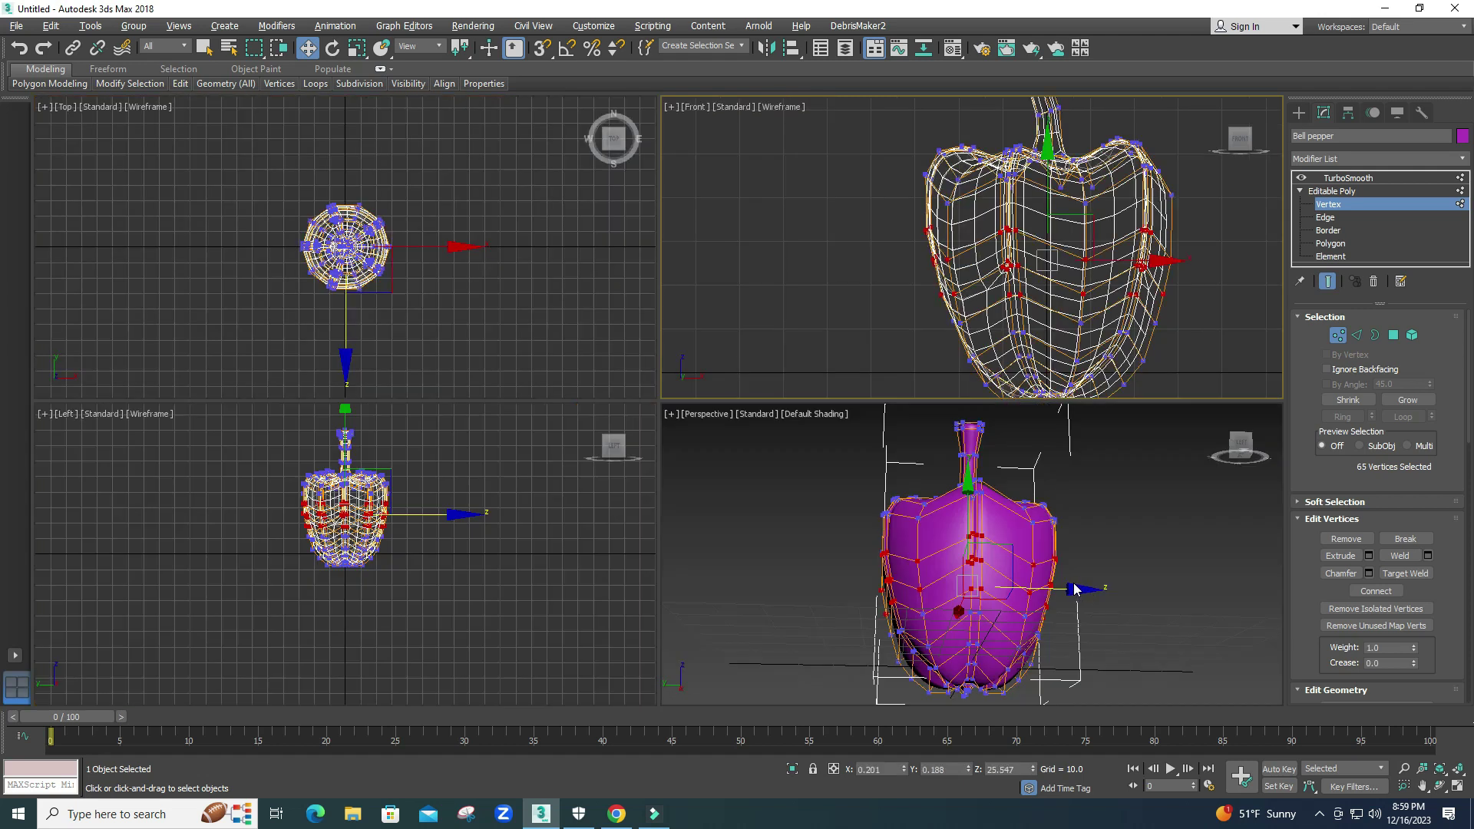
key(alt+w)
scroll(1362, 453, down, 3)
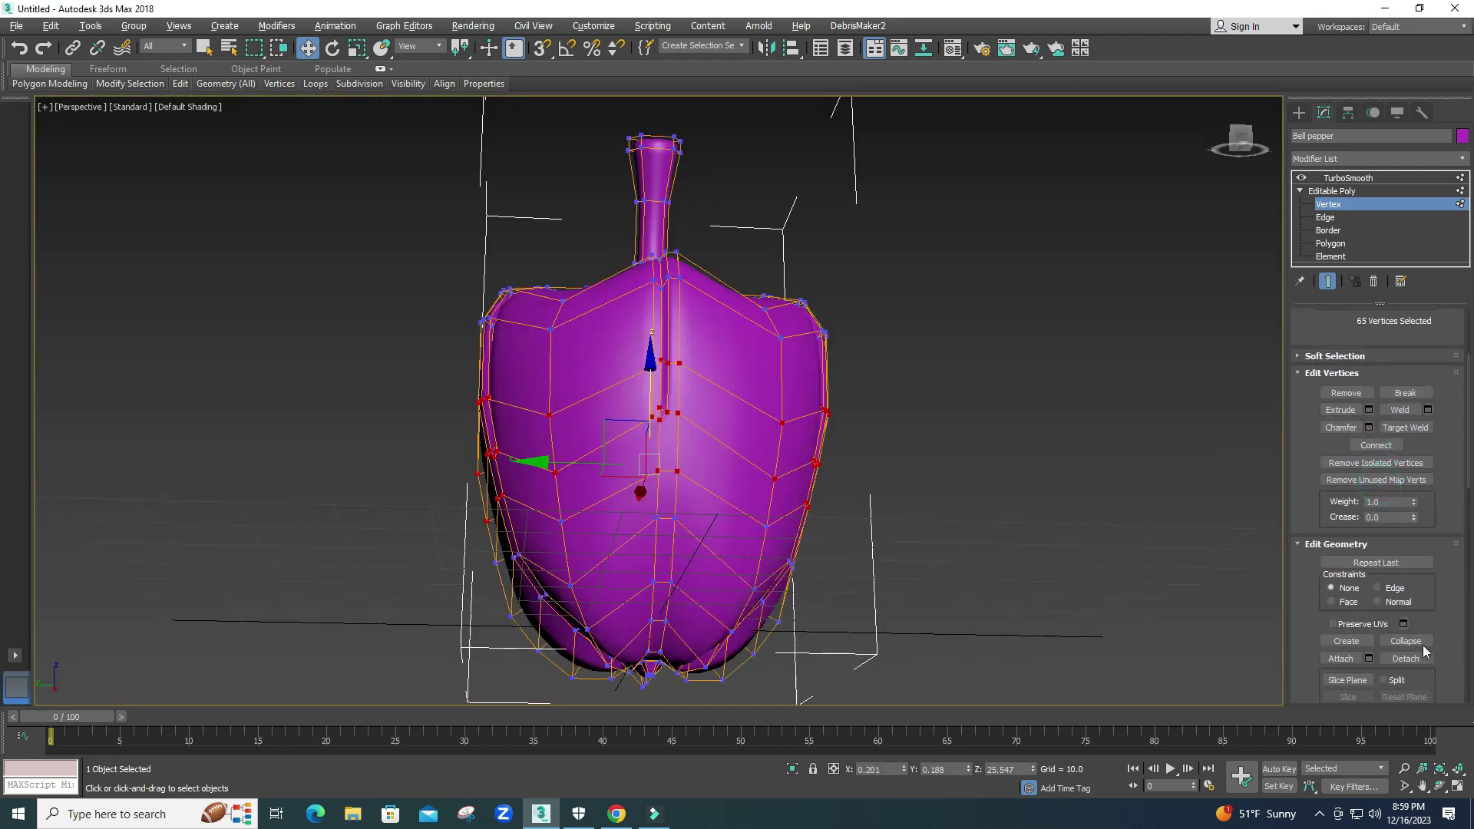
scroll(1452, 510, down, 5)
click(1371, 643)
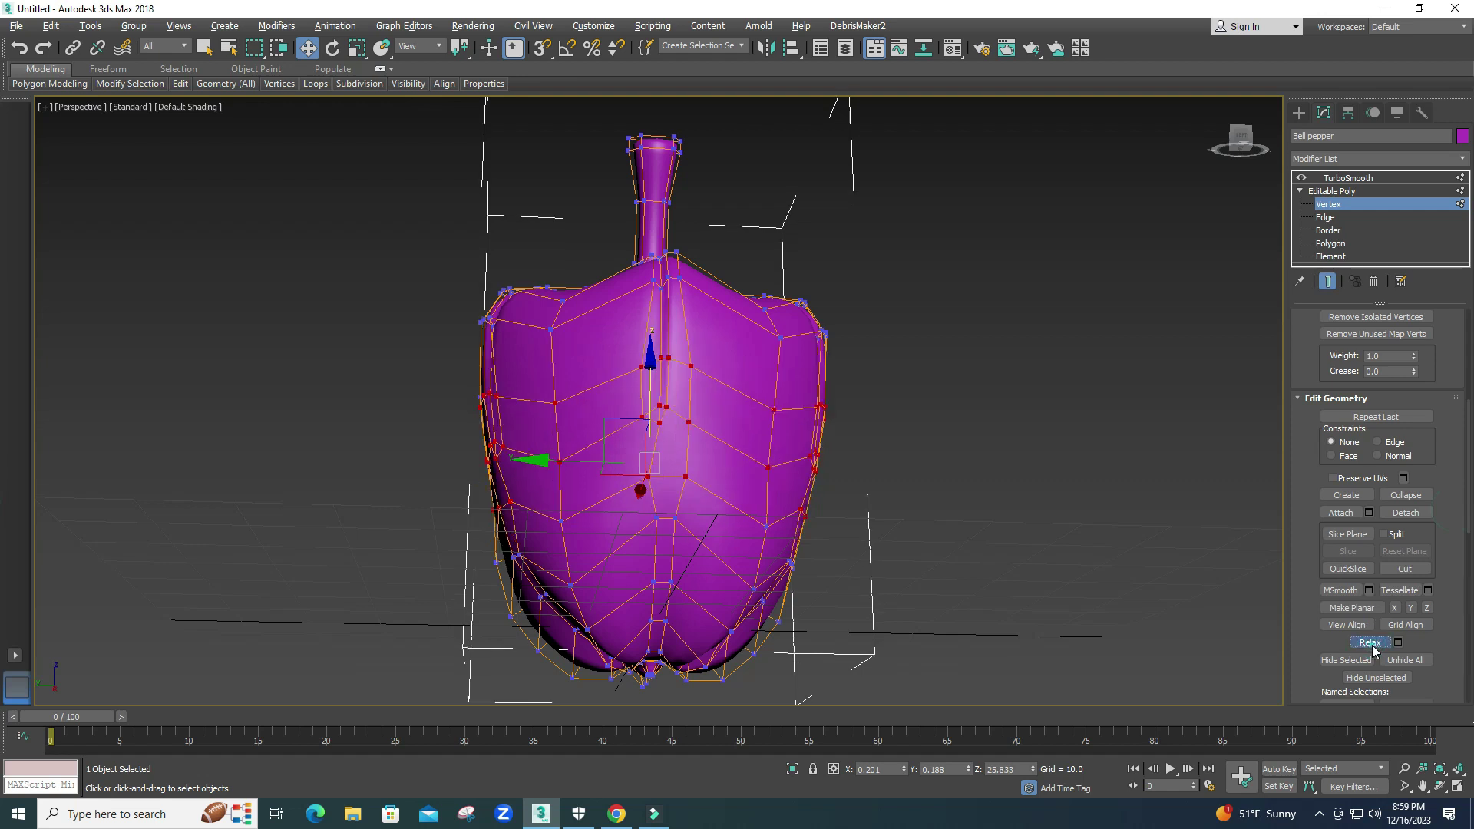
alt+middle_drag(694, 507, 581, 493)
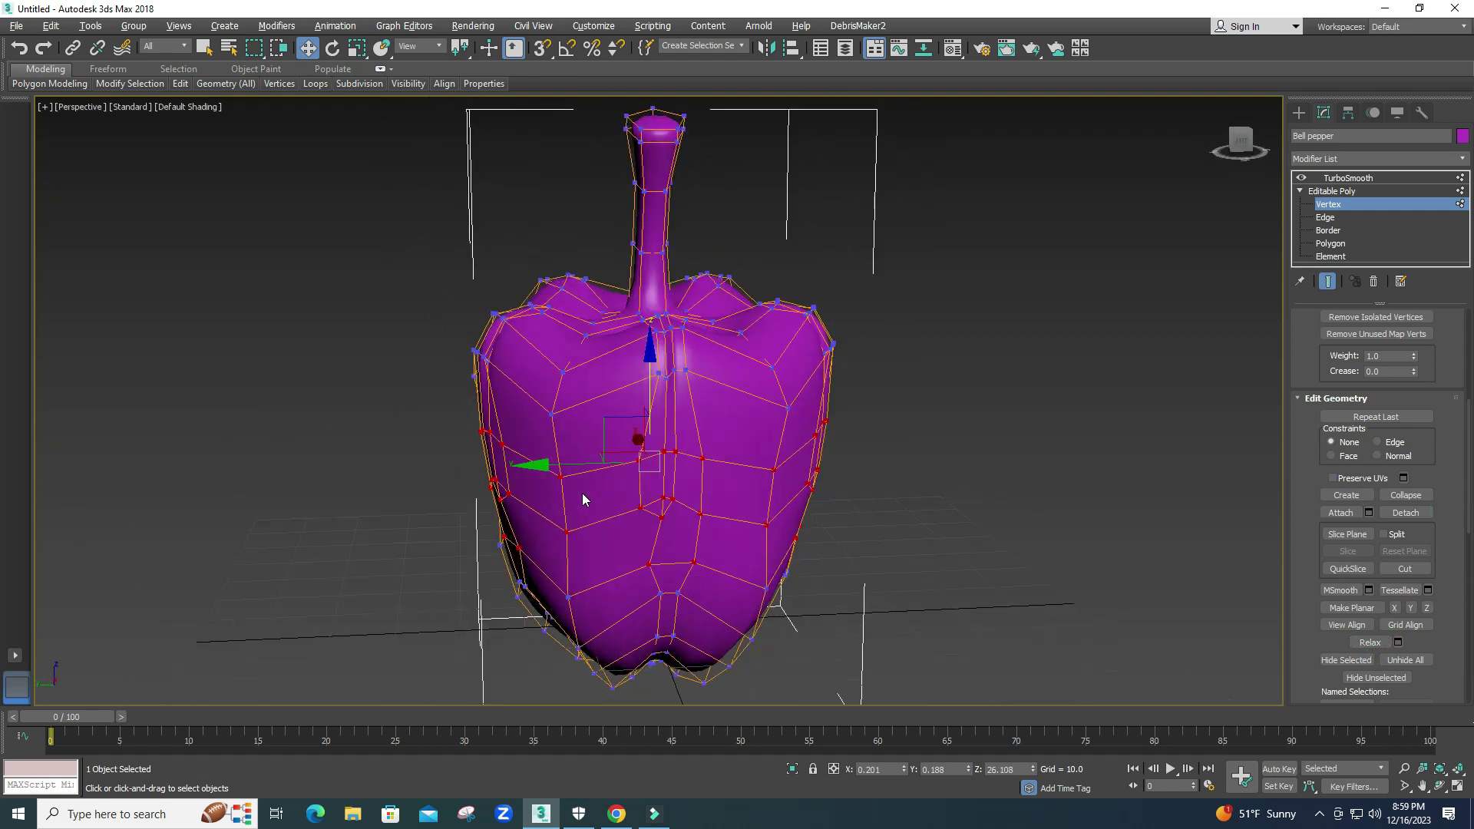
key(alt+w)
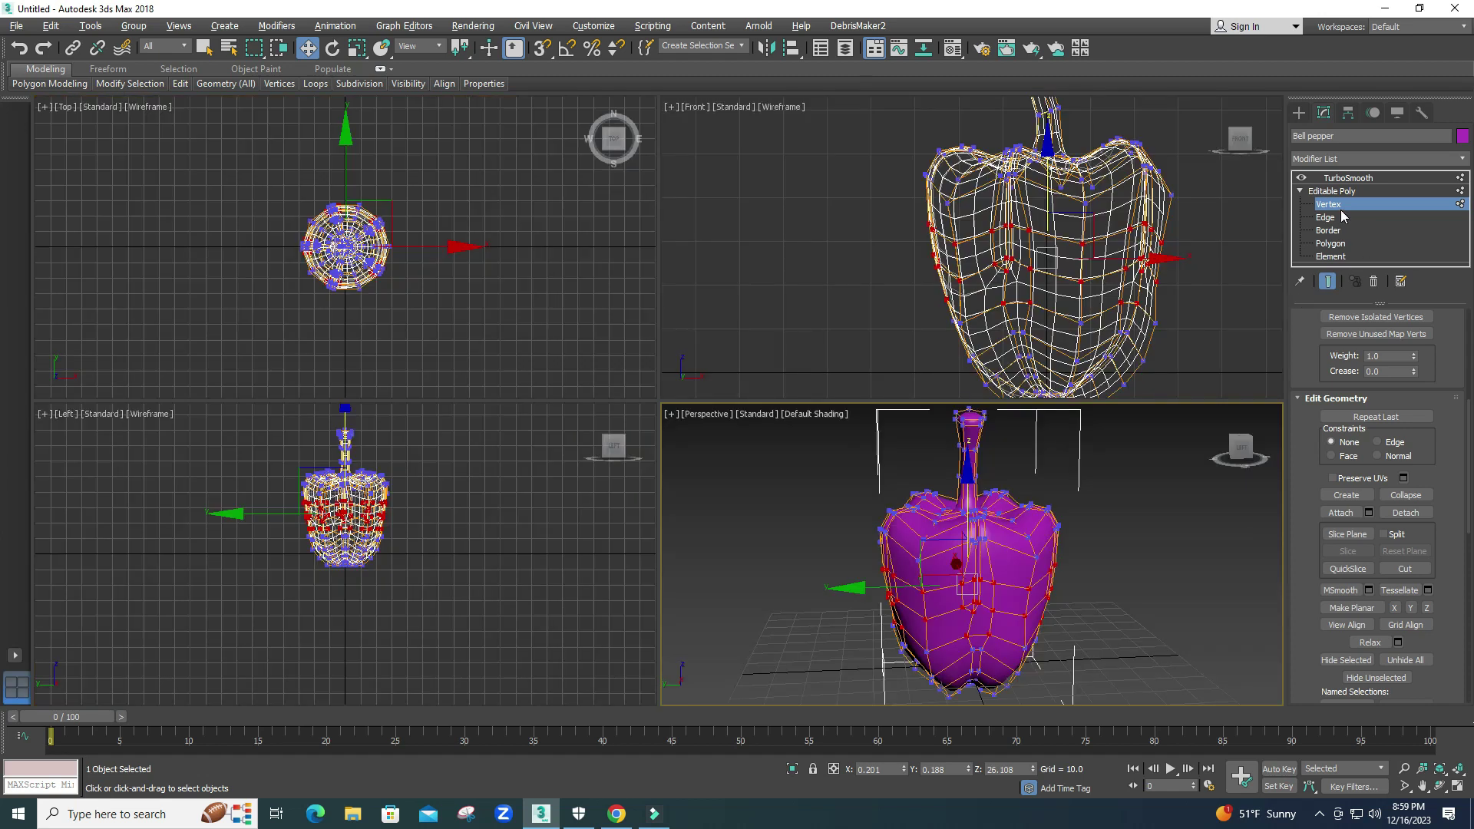
click(1348, 177)
key(alt+w)
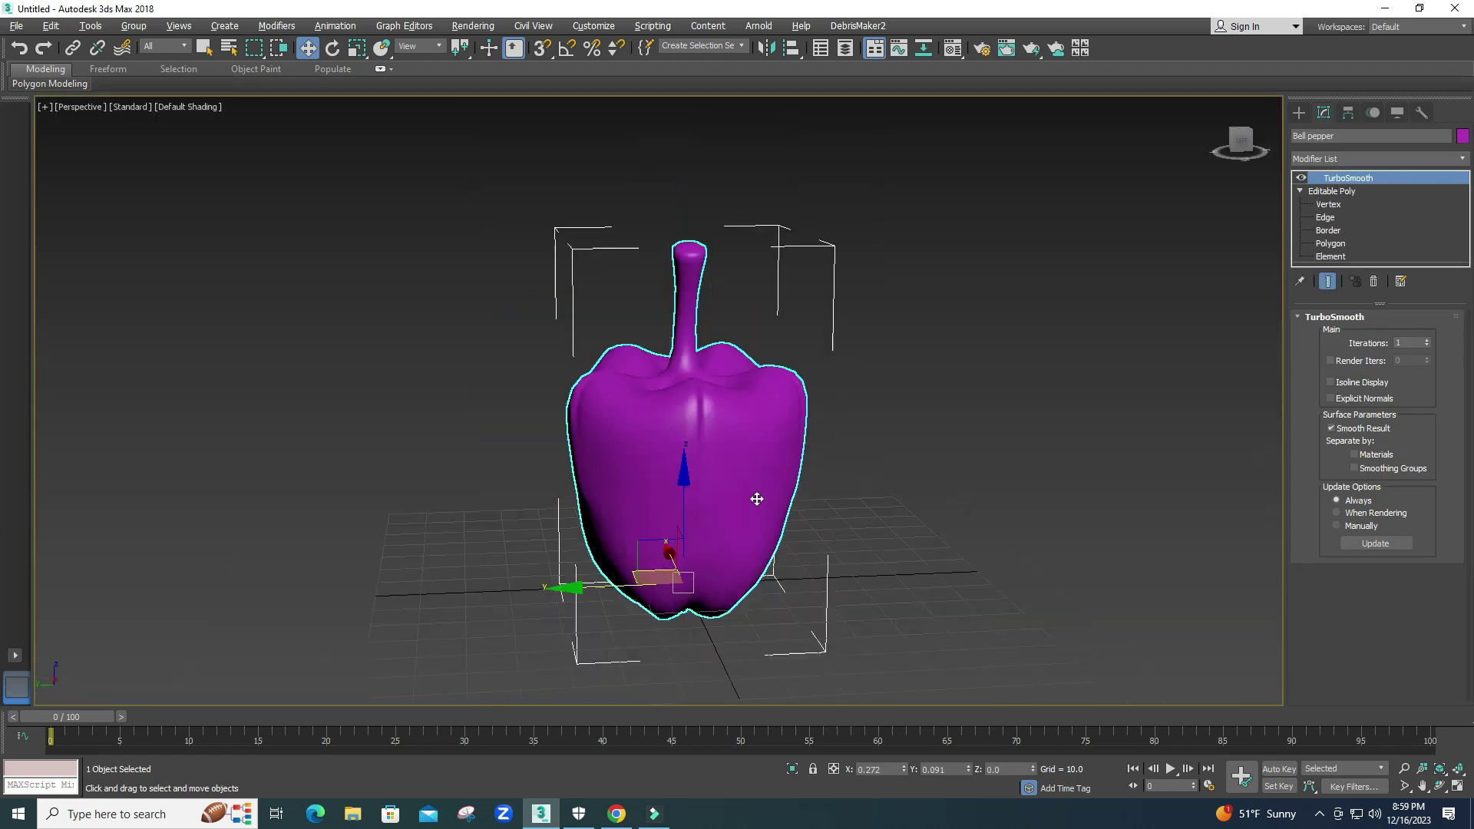
Assign the 01 - Default material to the pepper with a bright yellow diffuse color, specular level 102 and glossiness 29.
key(m)
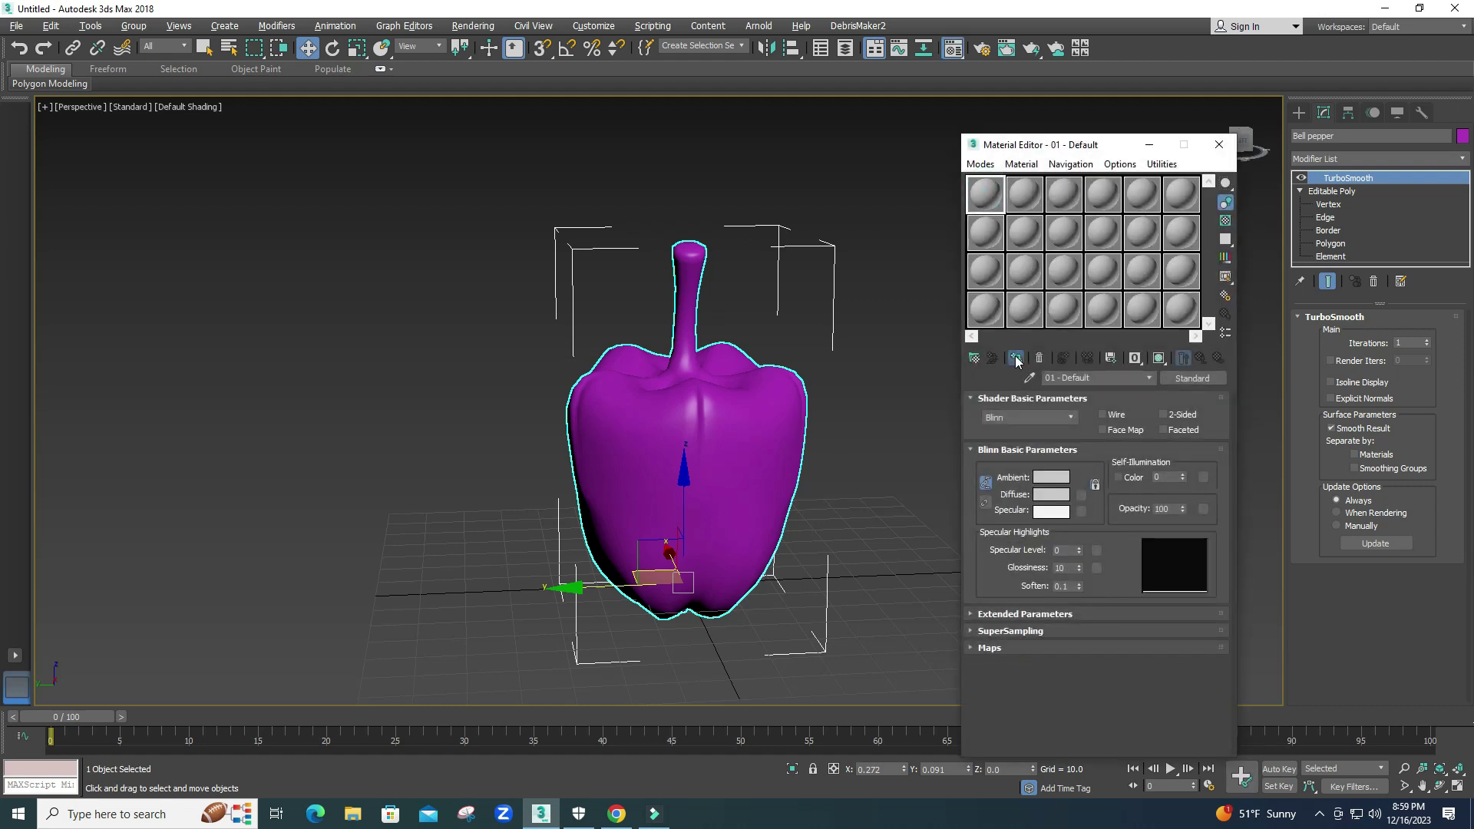
click(1016, 361)
click(1050, 494)
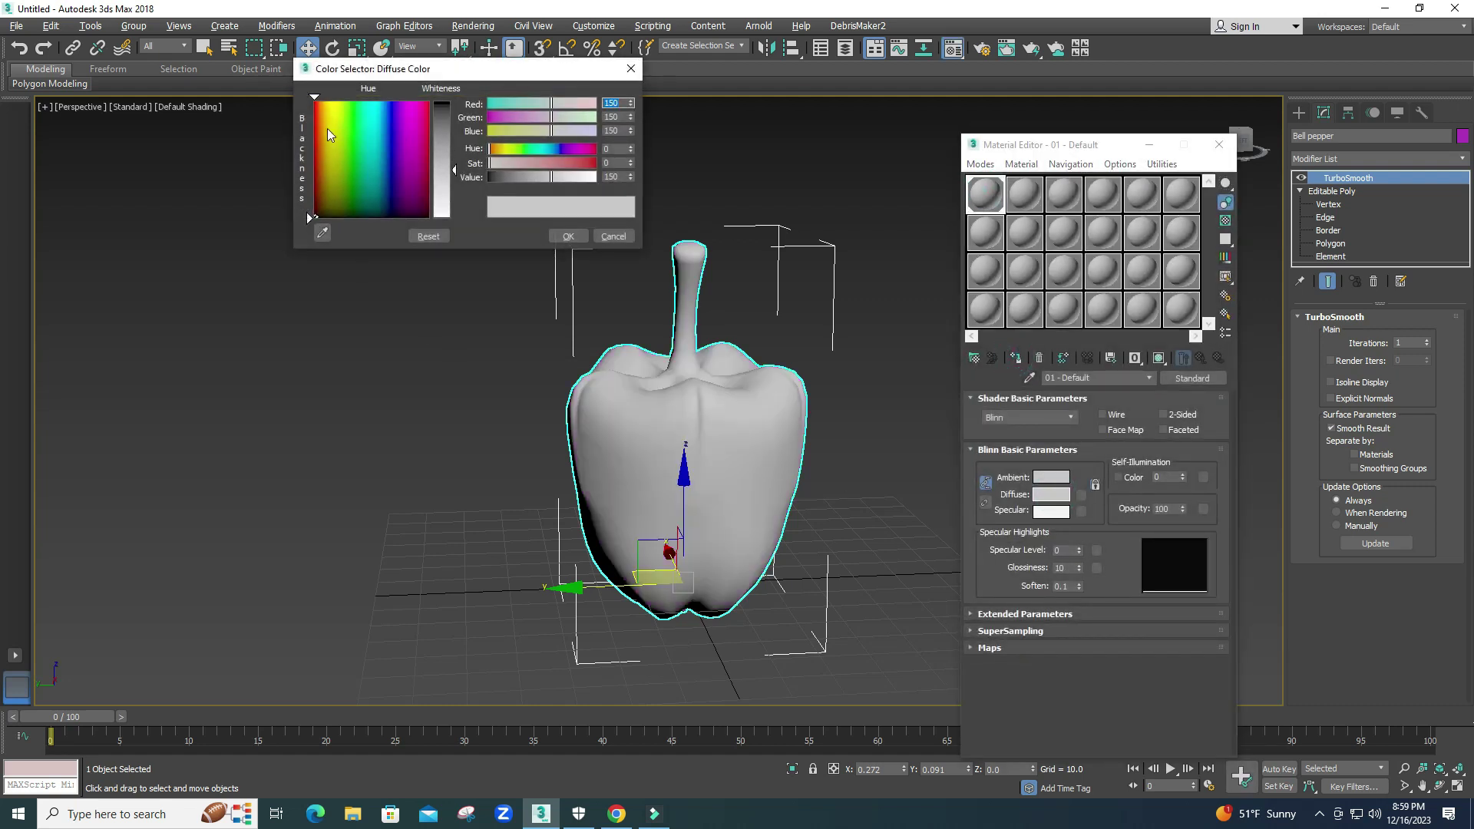
drag(328, 134, 314, 100)
click(447, 108)
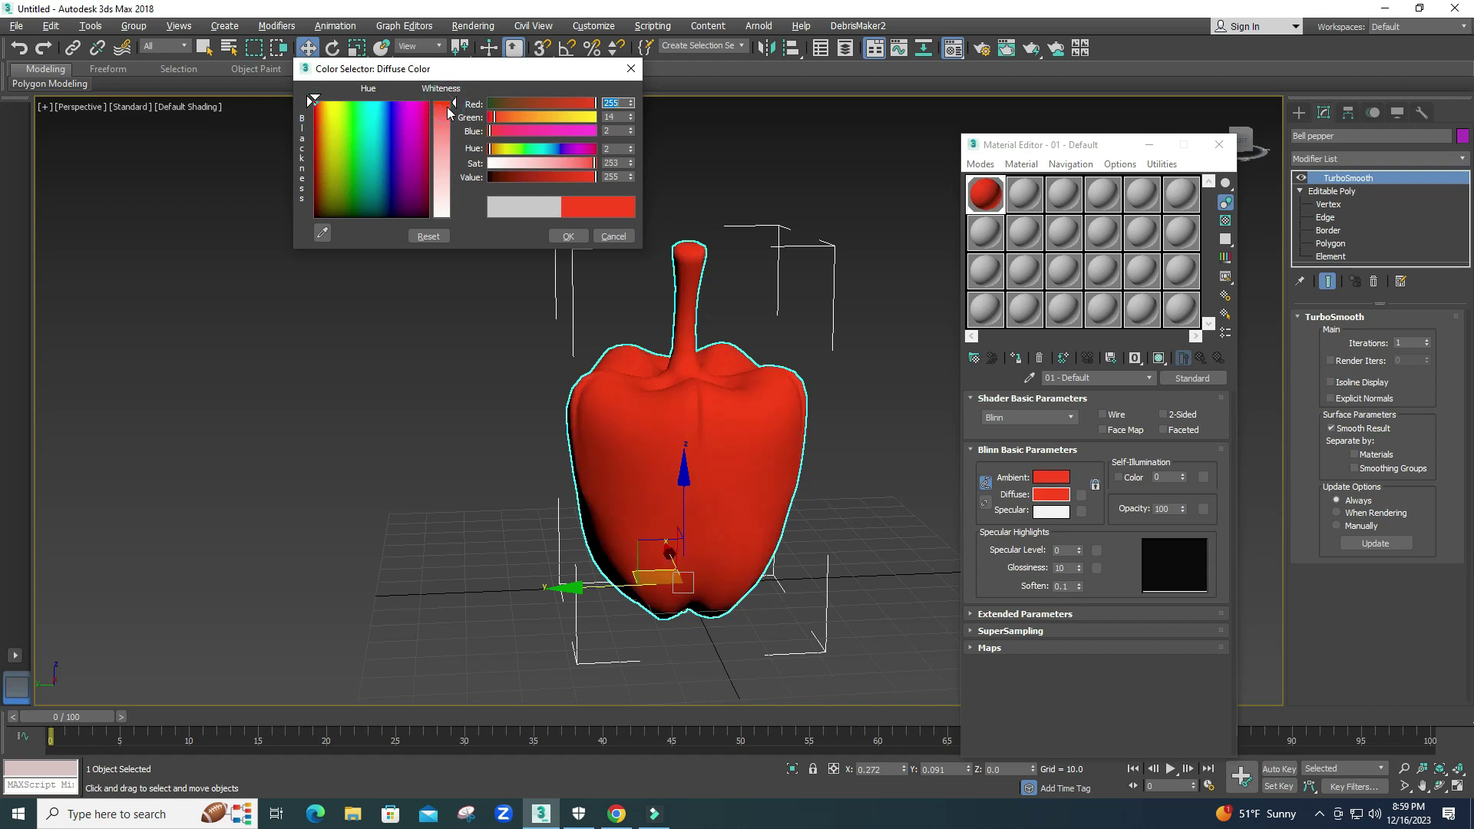
drag(535, 125, 581, 122)
click(569, 233)
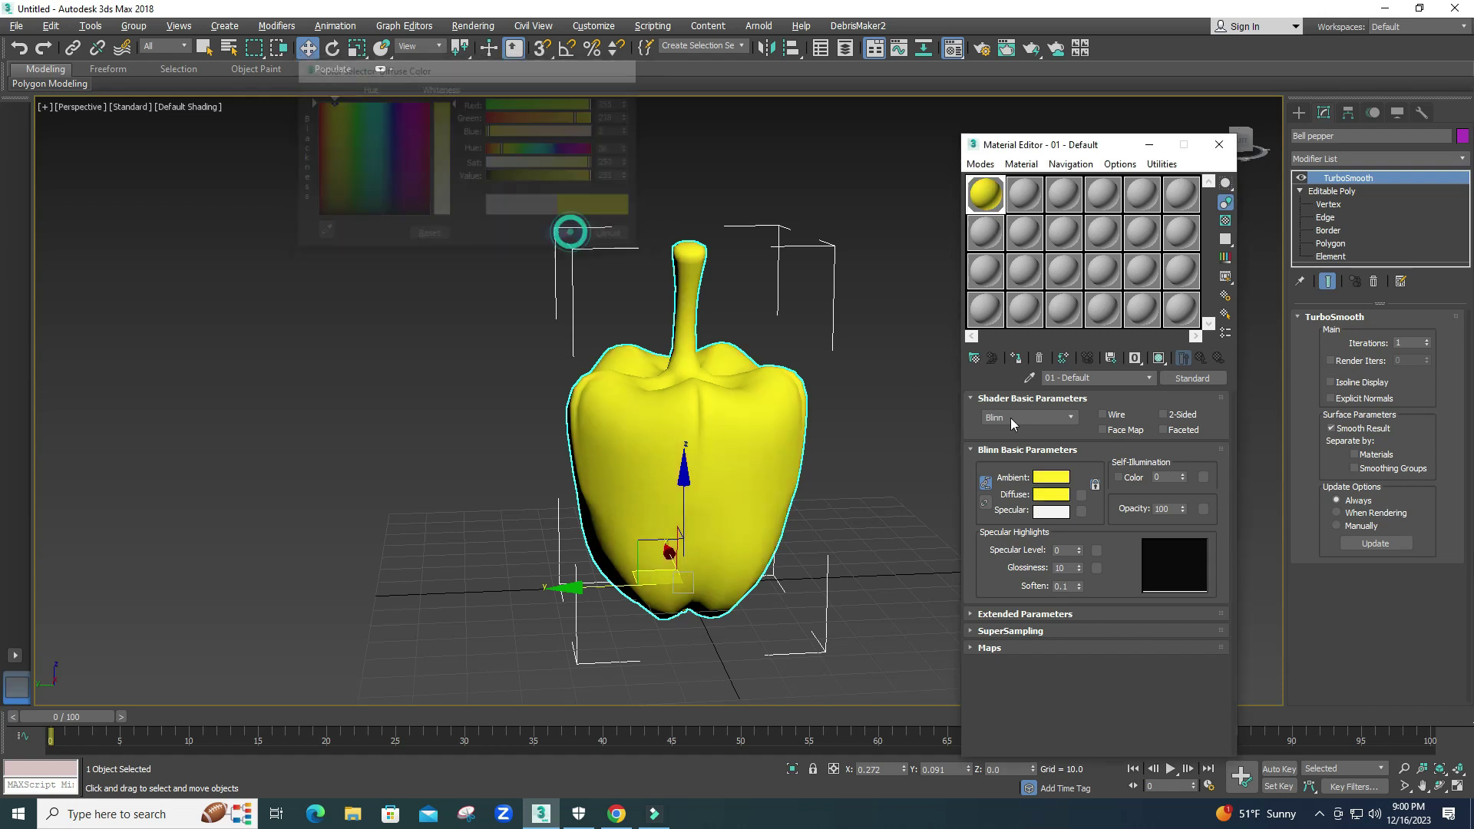
drag(1079, 550, 1125, 306)
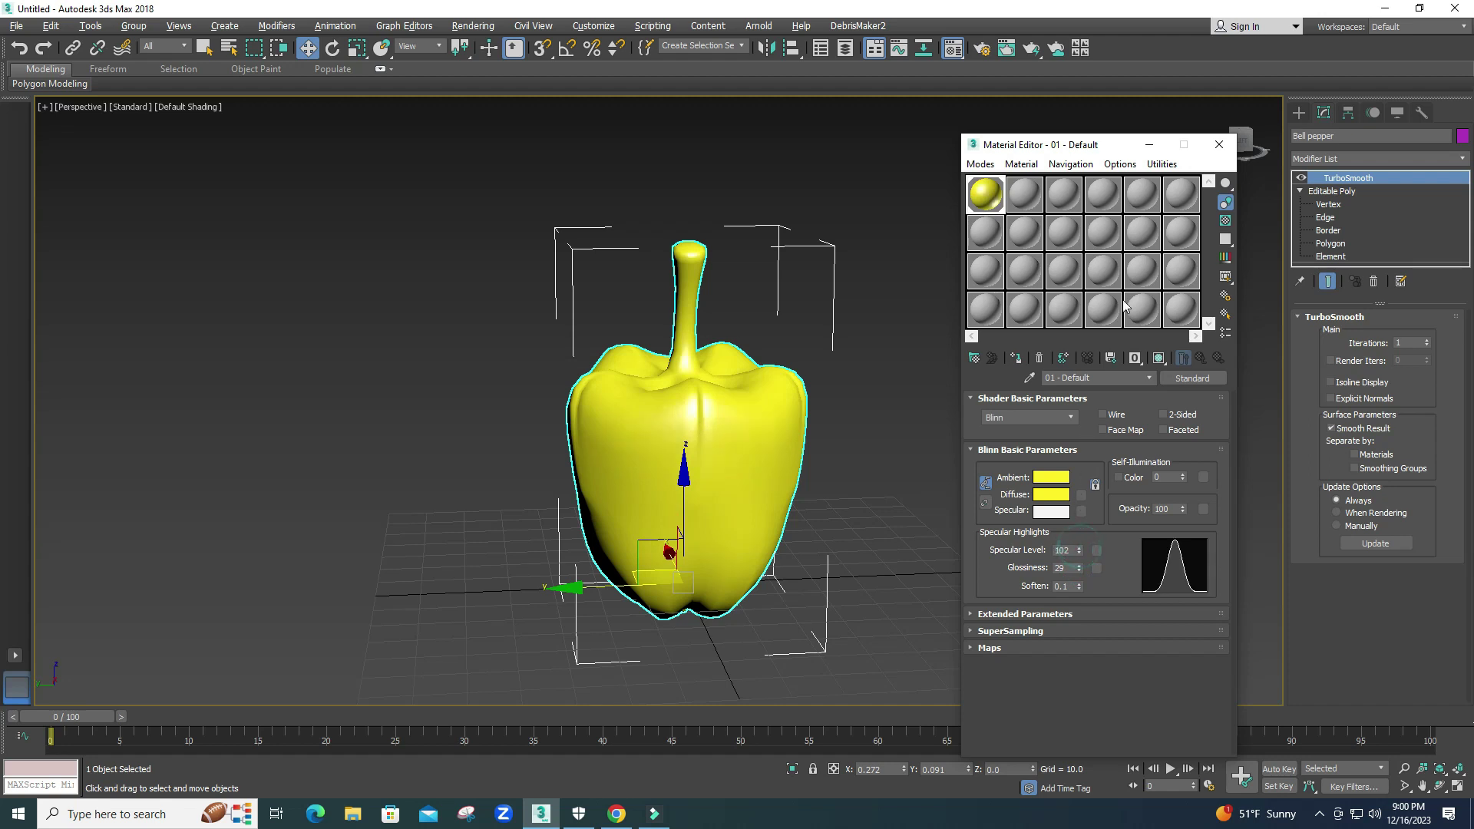
click(1218, 145)
Select the stem's end-cap polygons and grow the selection down the stem to its flared base, 36 polygons in total.
click(1330, 244)
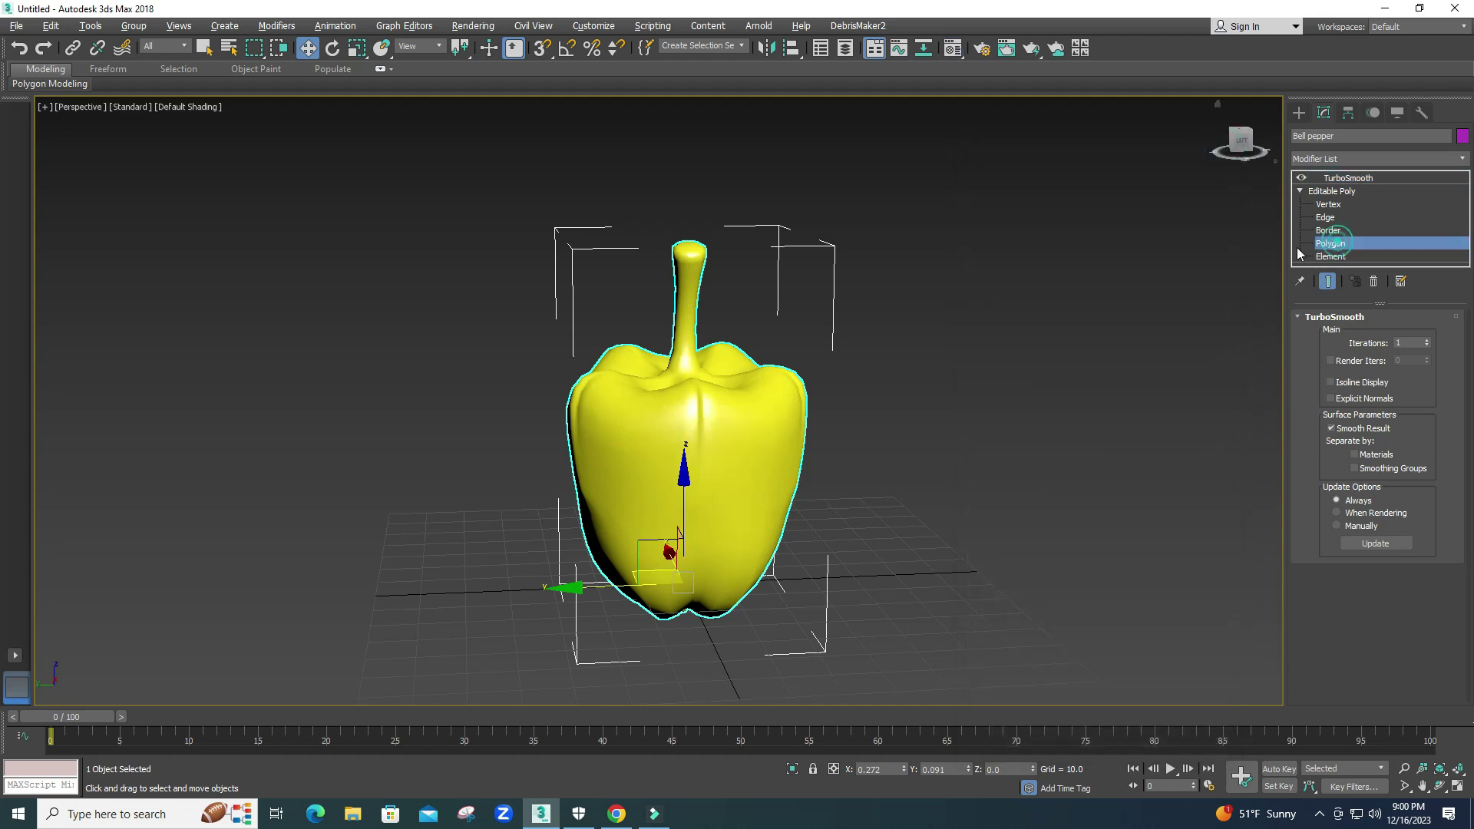
alt+middle_drag(776, 340, 710, 395)
click(682, 321)
scroll(1423, 496, down, 5)
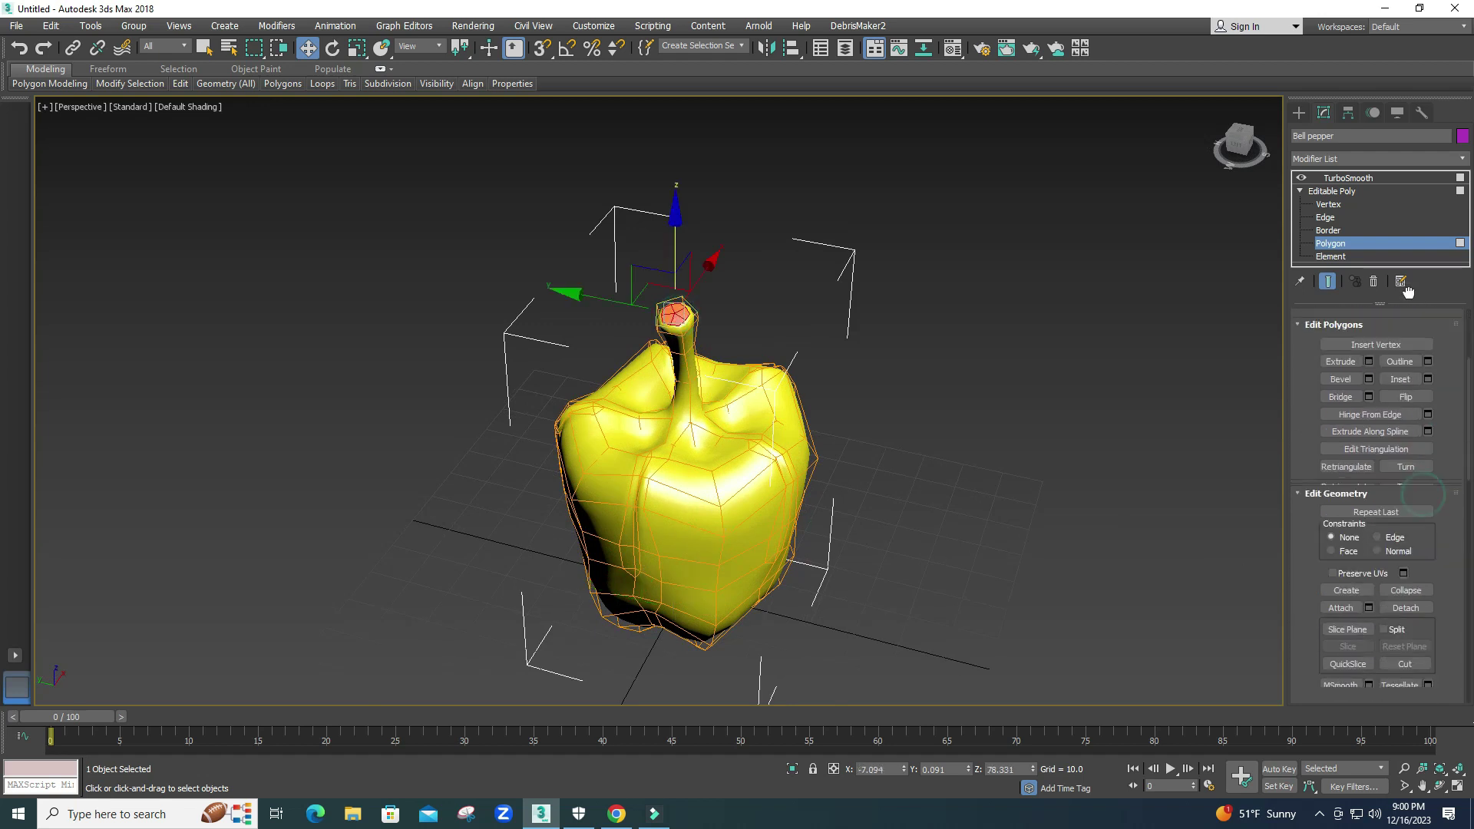
scroll(1405, 393, up, 5)
click(1407, 390)
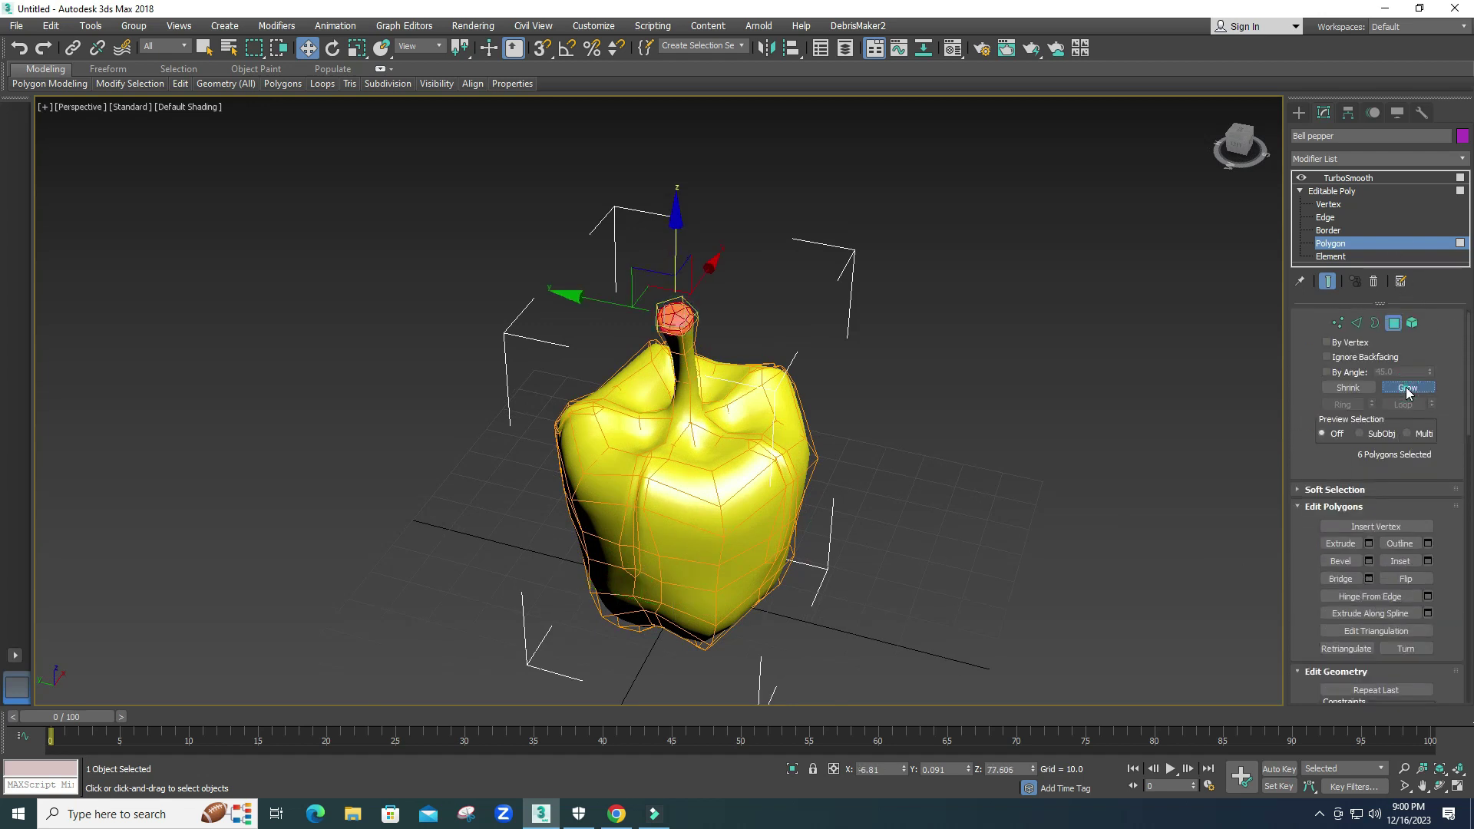
click(1406, 390)
click(1406, 390)
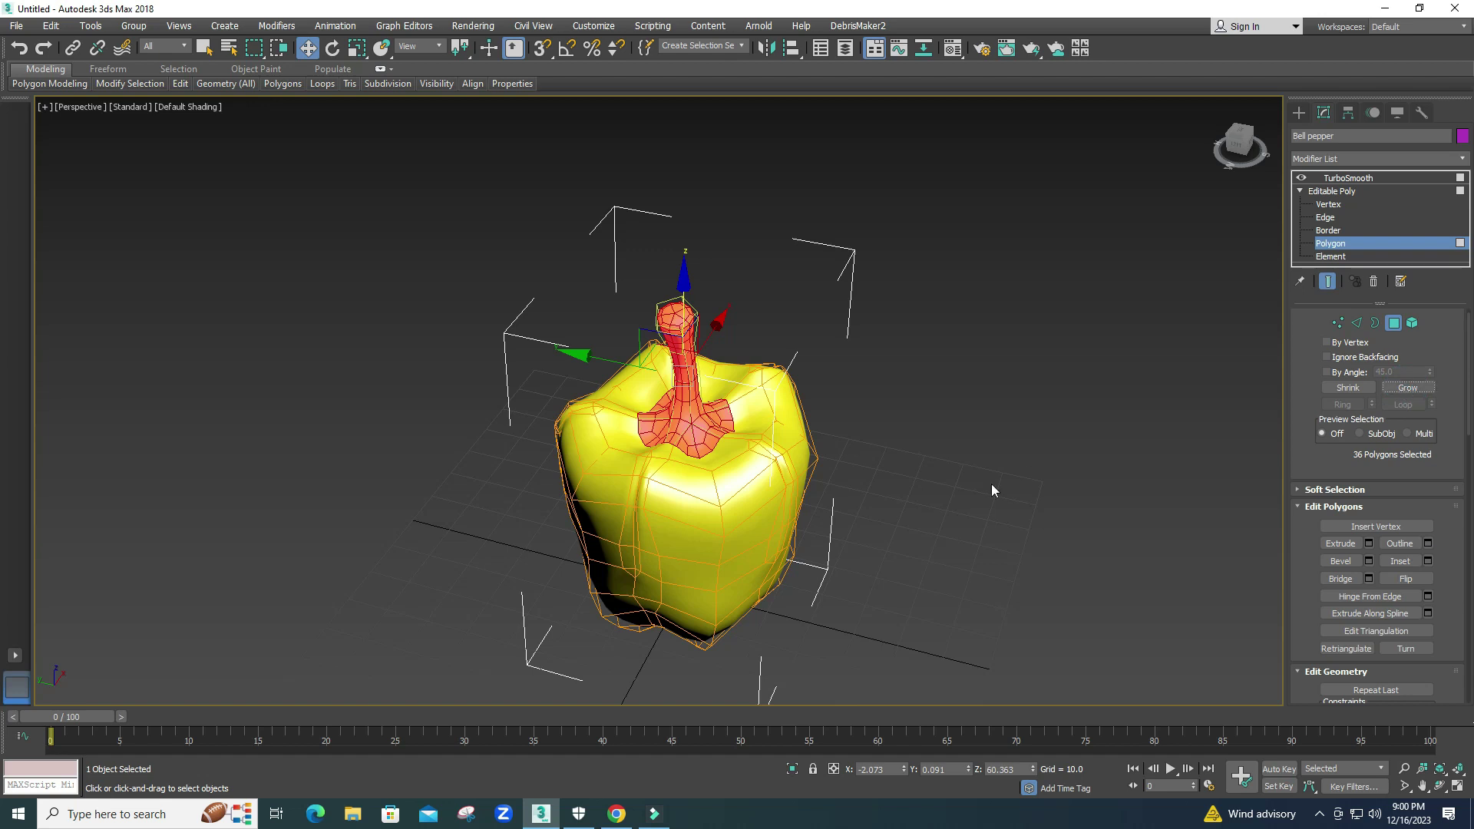
Give the selected stem polygons the 02 - Default material with a green diffuse color, specular level 18 and glossiness 19, and deselect them.
key(m)
click(1020, 195)
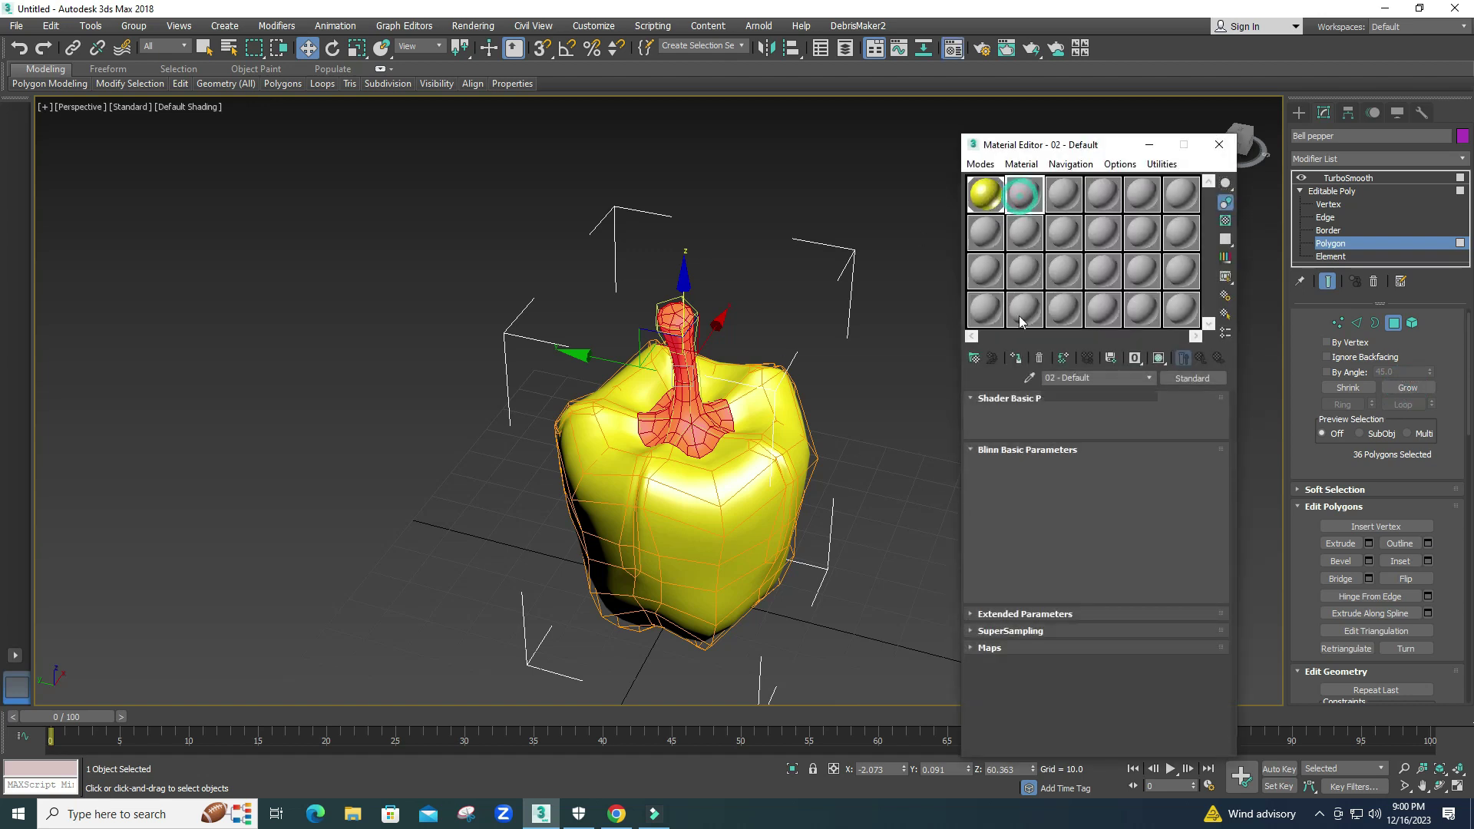
click(1051, 494)
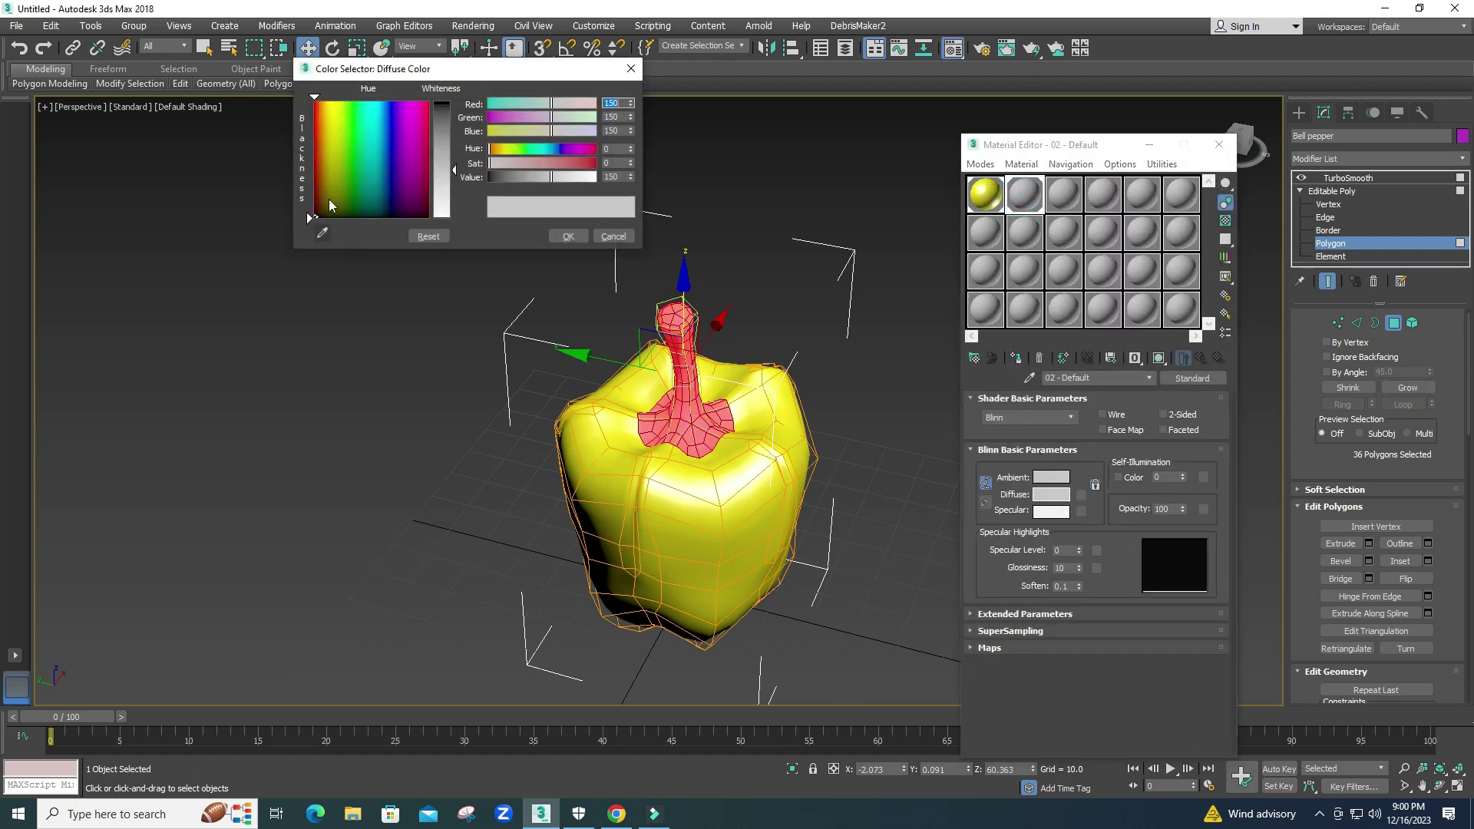
click(339, 136)
click(442, 103)
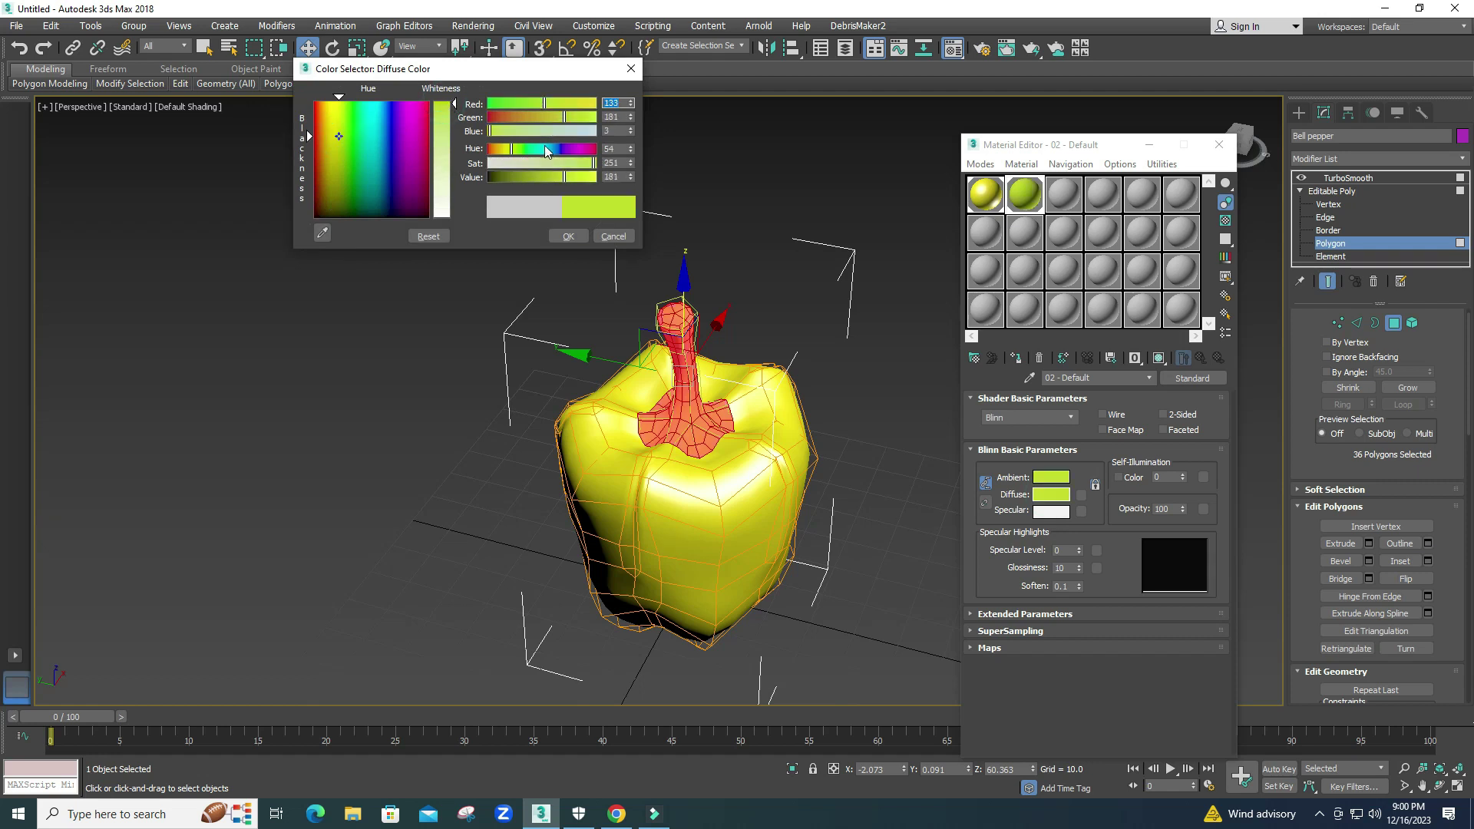
drag(530, 107, 524, 104)
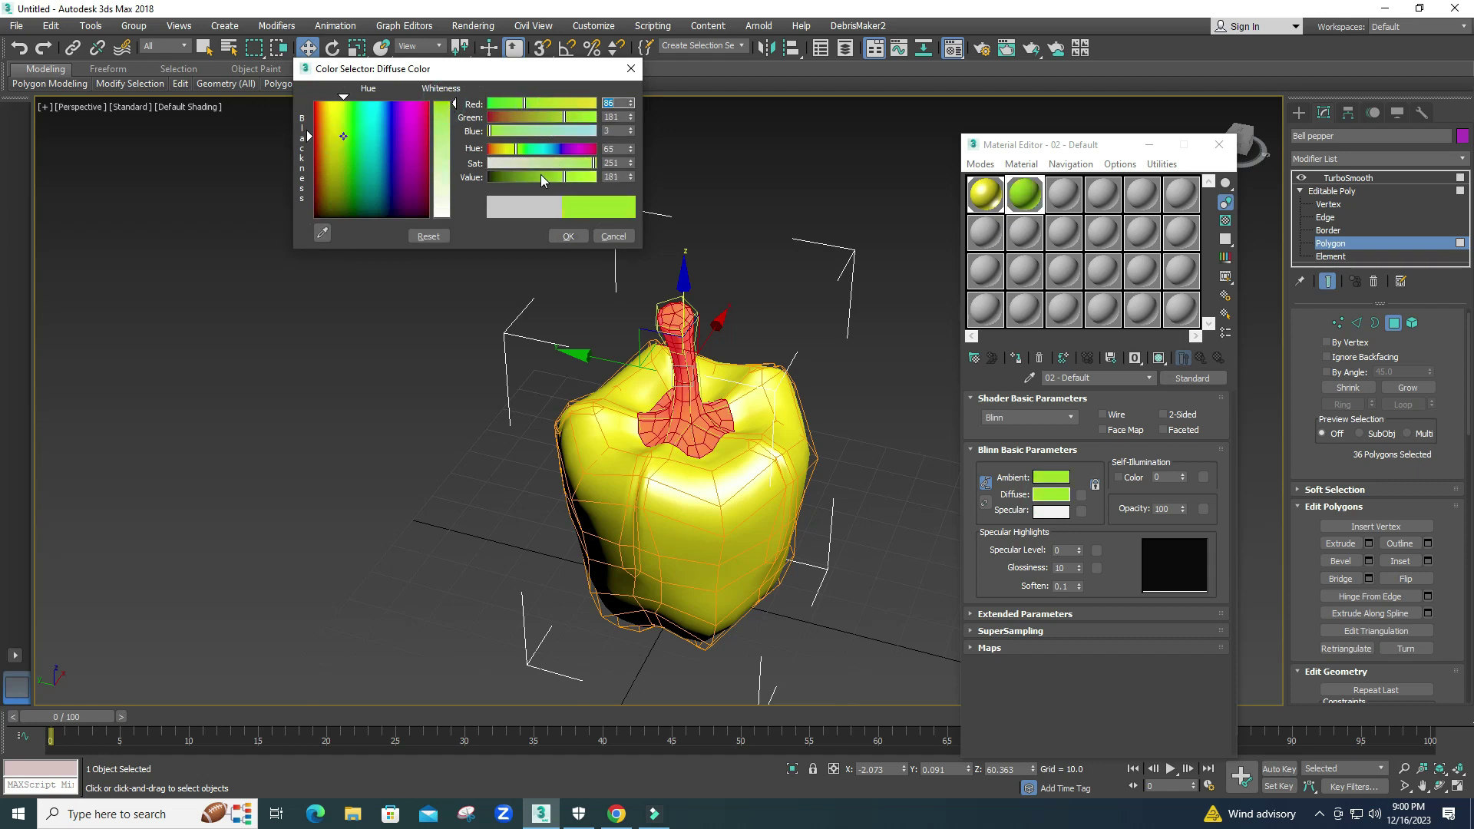
click(568, 236)
drag(1079, 552, 1079, 562)
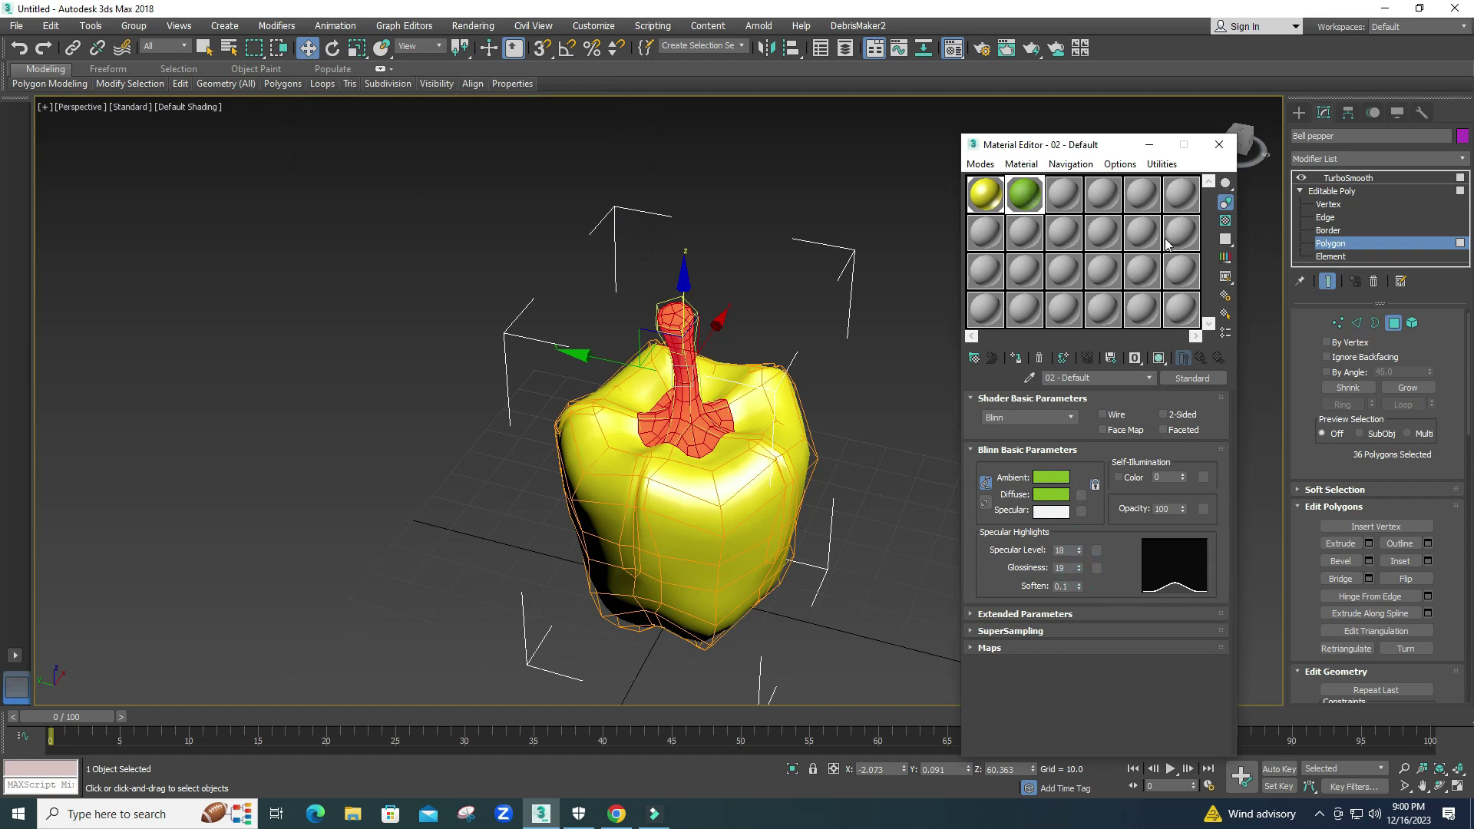
click(1219, 145)
click(905, 388)
Leave Polygon level and deselect the pepper to inspect its body and stem materials.
click(1344, 243)
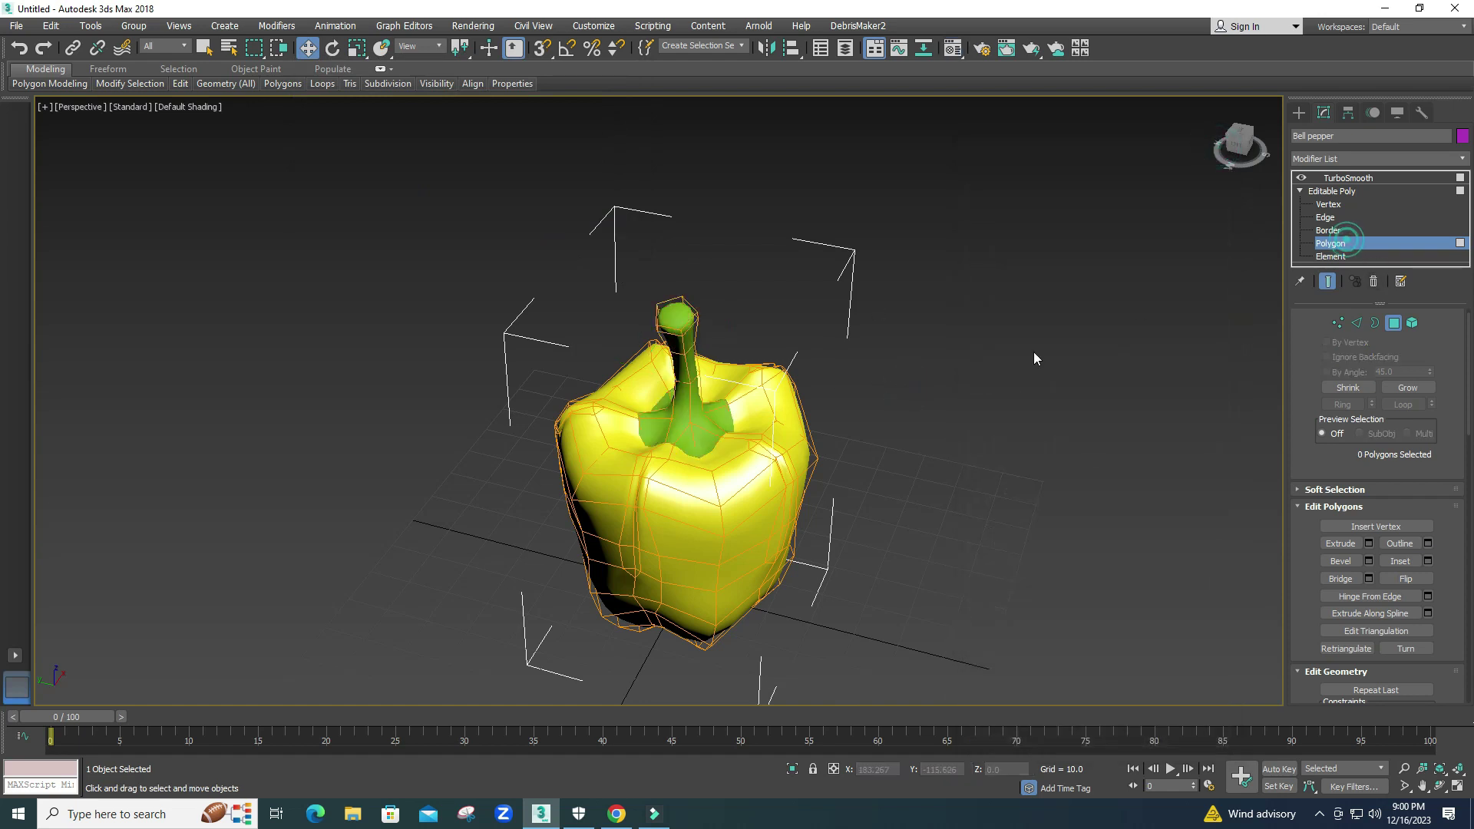
click(1033, 353)
alt+middle_drag(703, 533, 771, 525)
scroll(645, 495, down, 2)
click(714, 405)
click(941, 510)
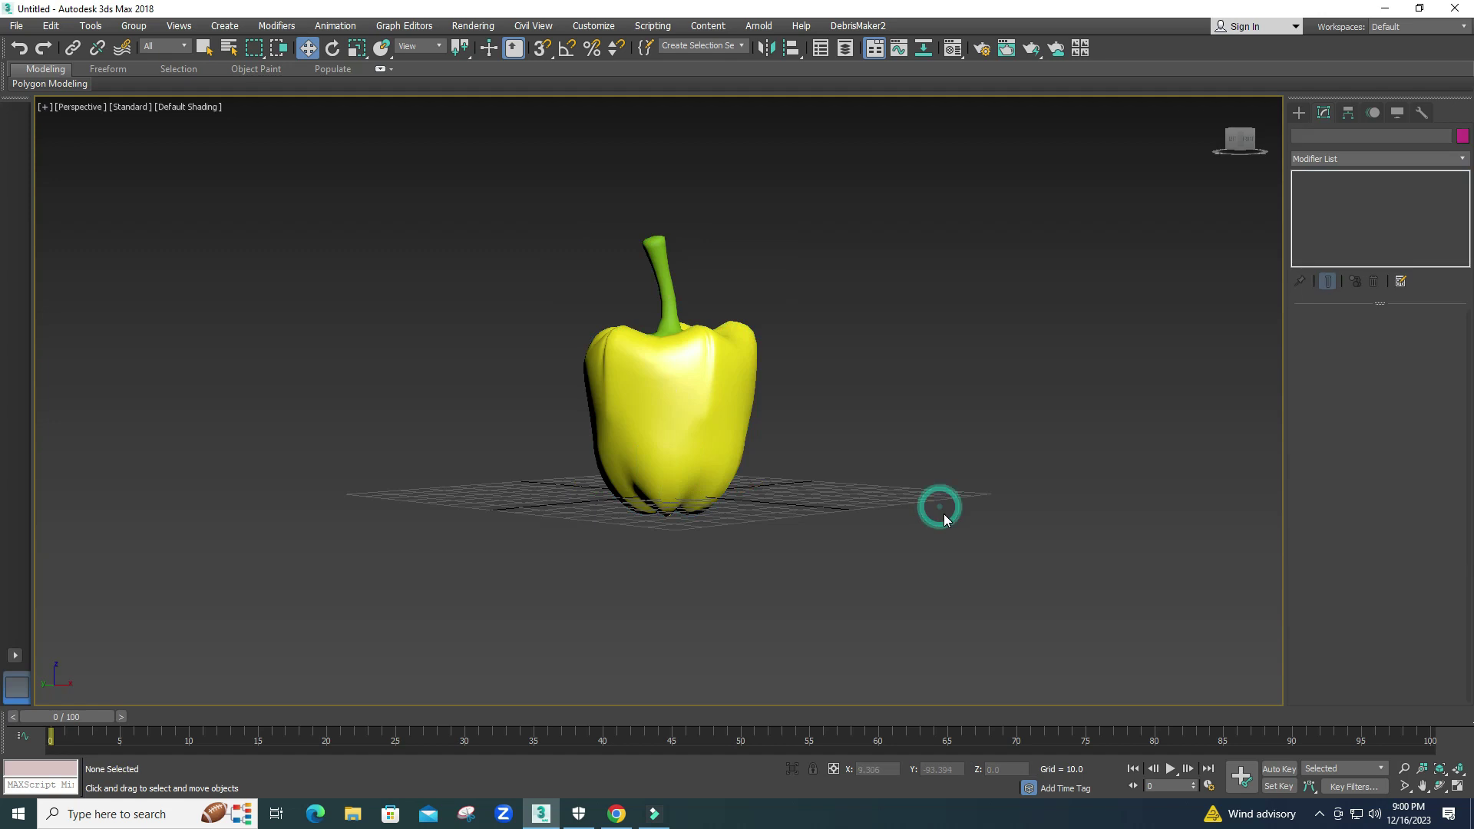
Switch to the four-viewport layout, select the pepper and add an FFD(box) 4x4x4 modifier above TurboSmooth.
key(alt+w)
middle_click(1030, 328)
middle_drag(1031, 329, 991, 357)
scroll(991, 358, down, 1)
middle_drag(1050, 581, 1069, 639)
click(1003, 583)
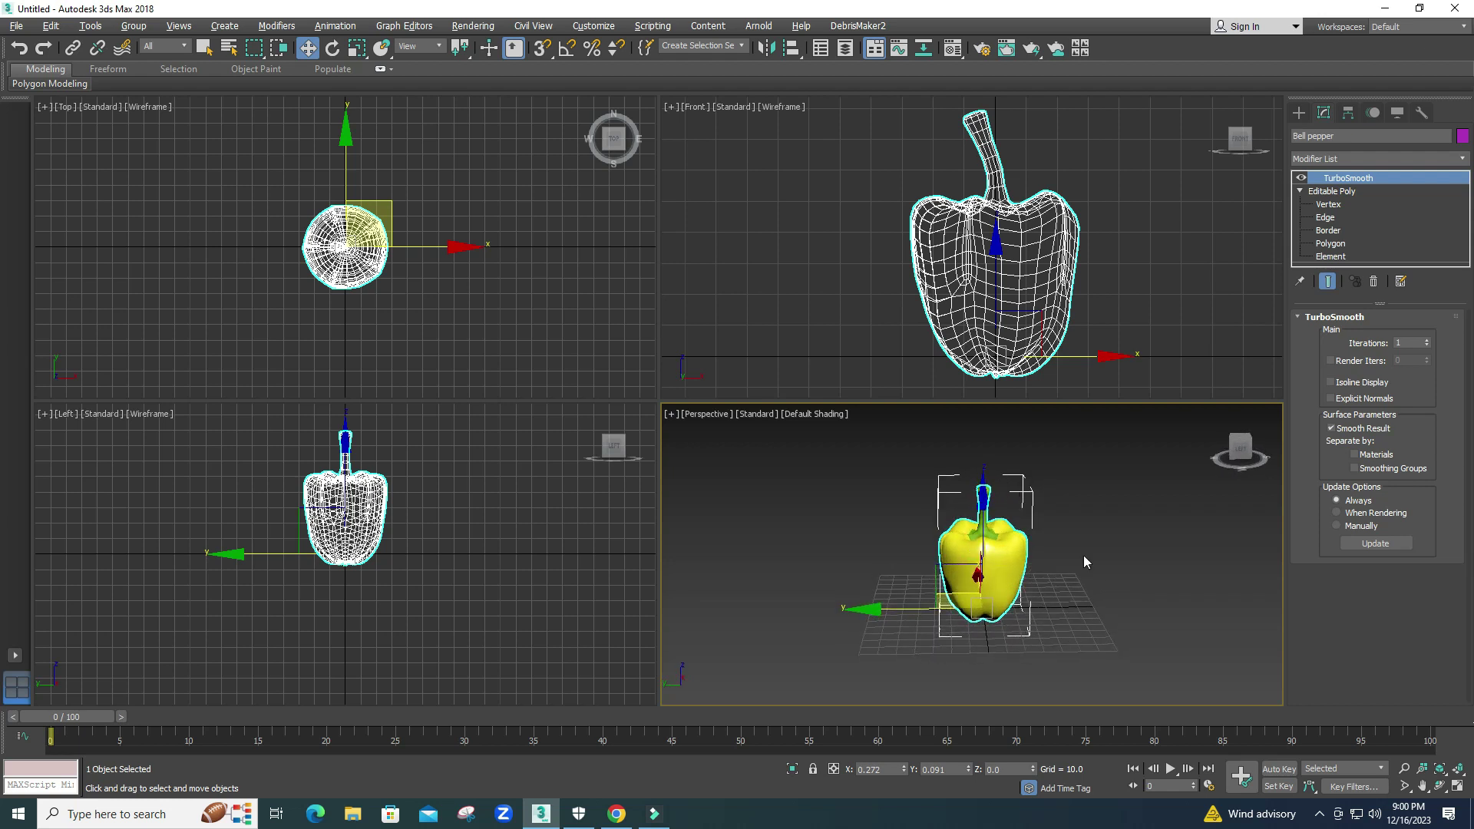
middle_click(1149, 298)
click(1391, 156)
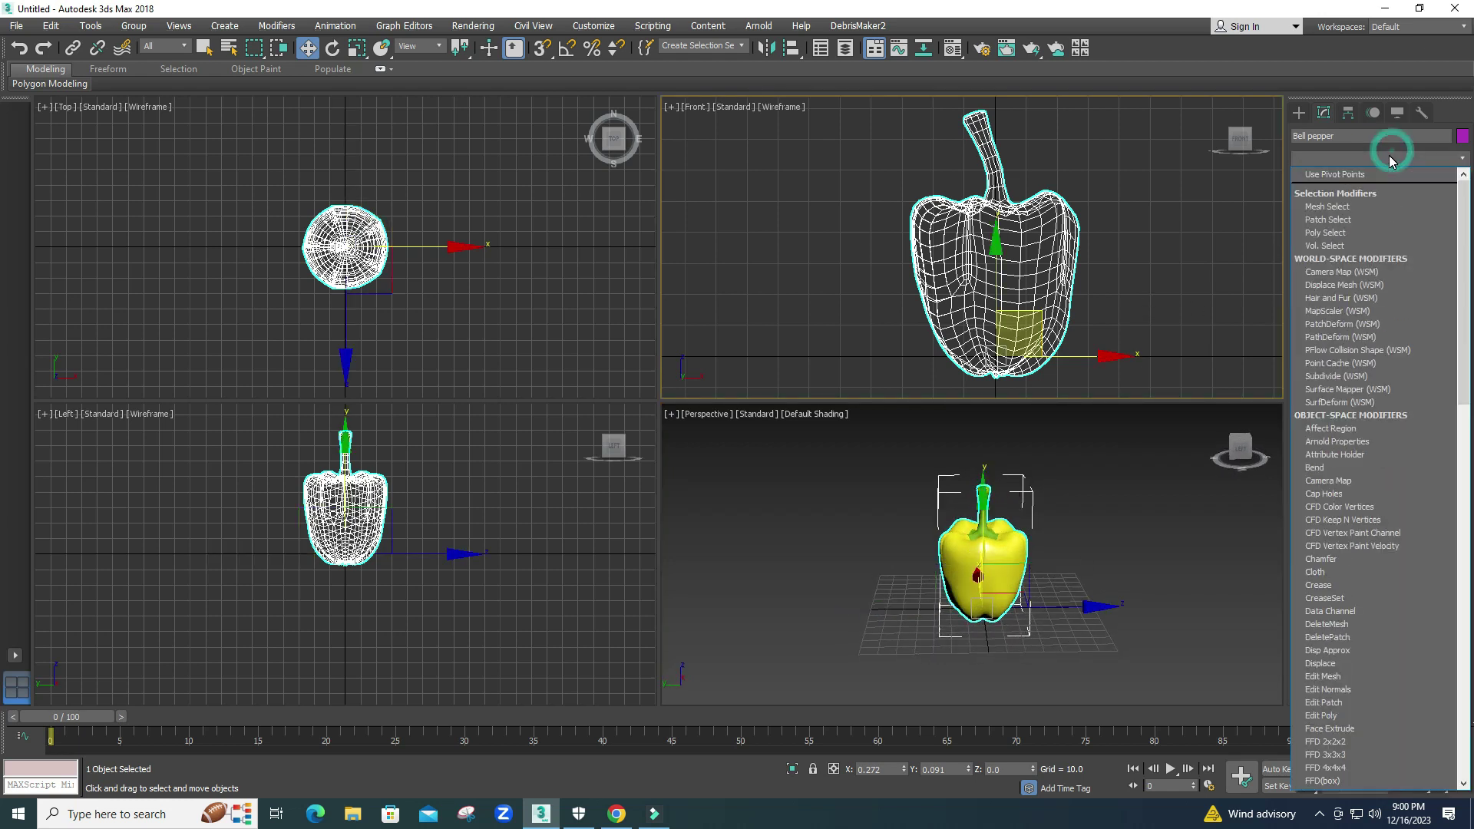
key(f)
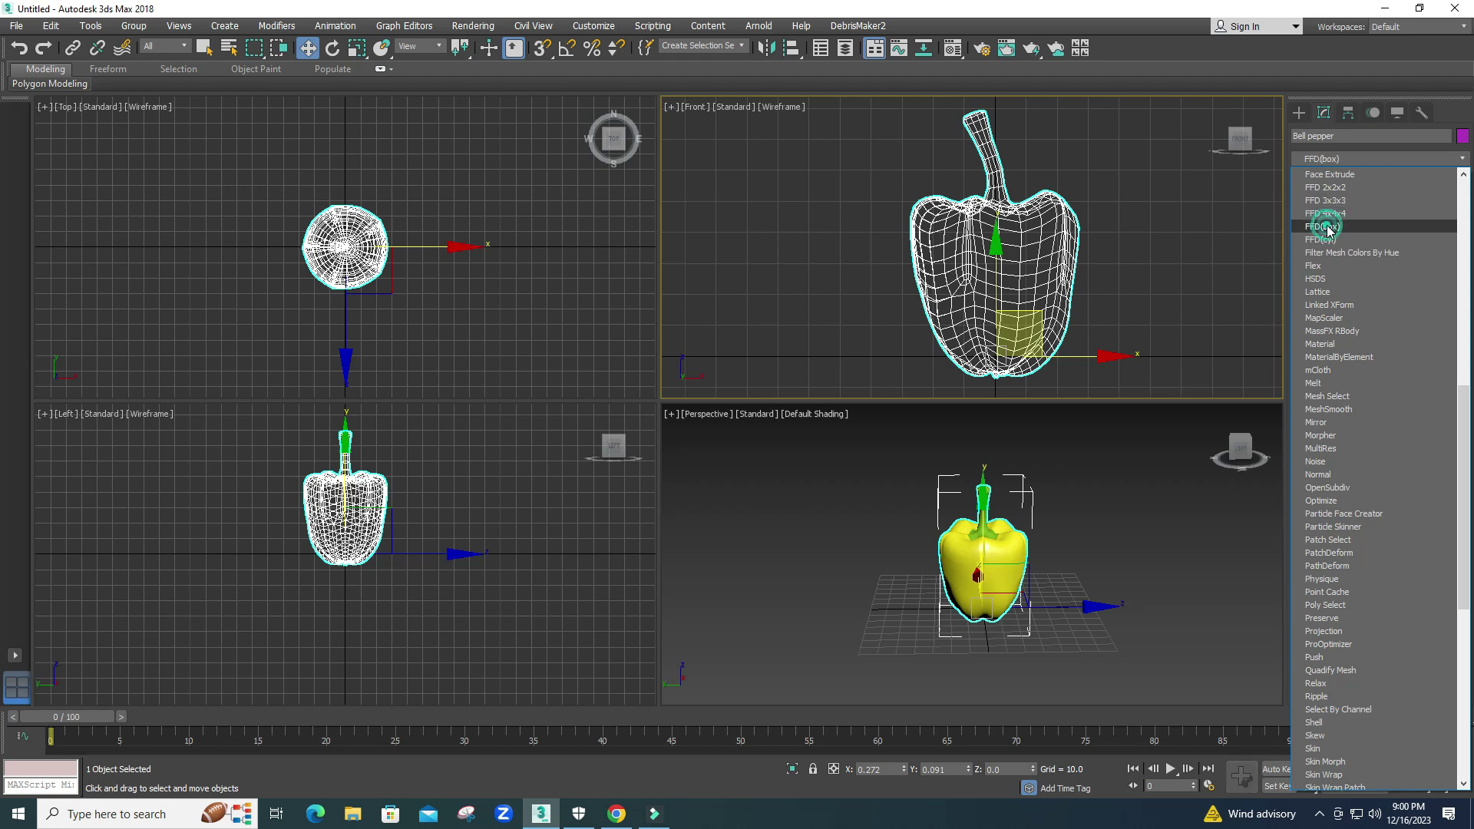
click(1327, 227)
click(1315, 178)
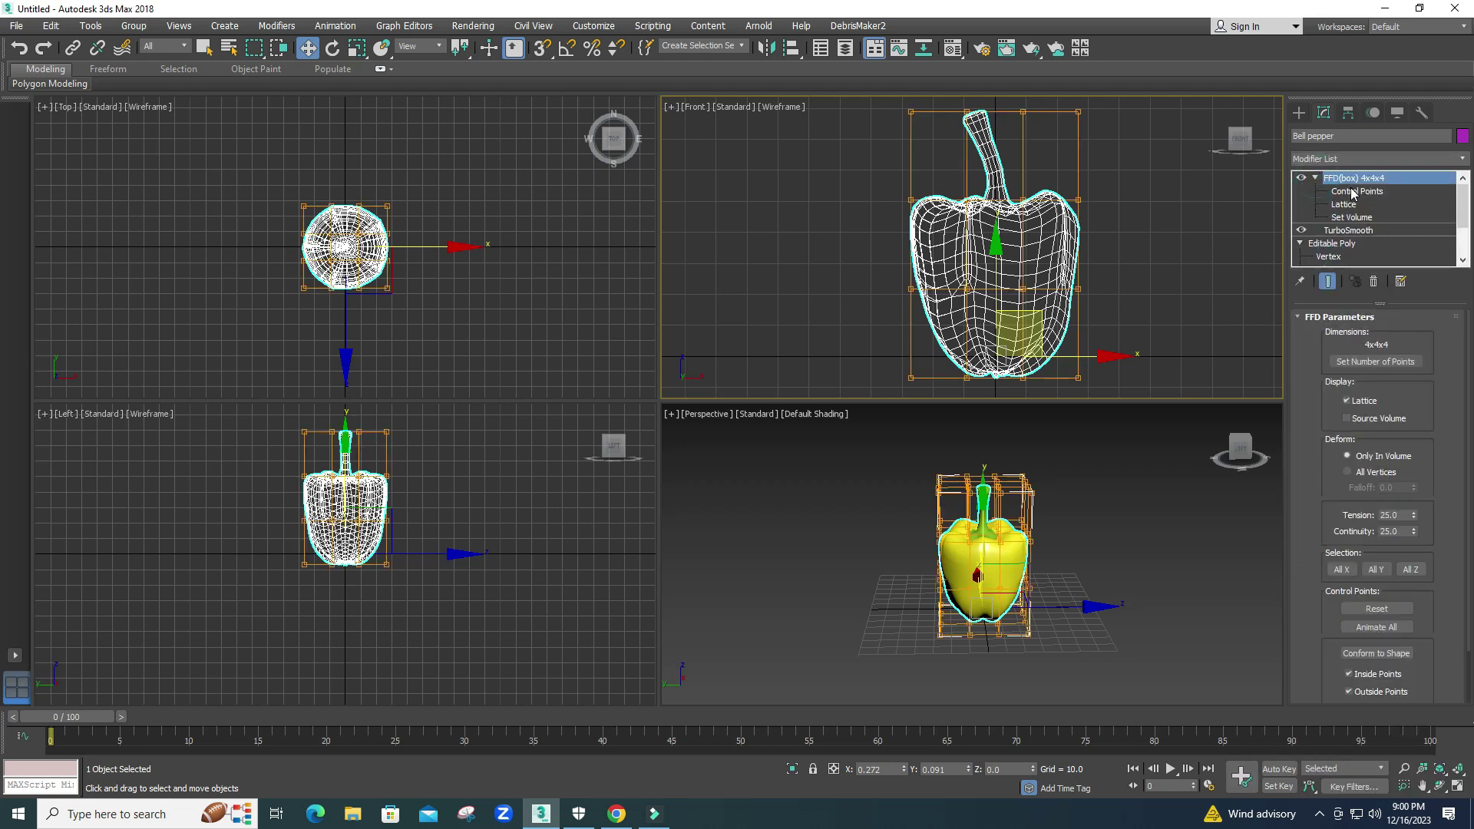
At Control Points level in the Front view, widen the second-lowest row of lattice points slightly and narrow the bottom row.
click(1352, 192)
drag(899, 278, 1162, 320)
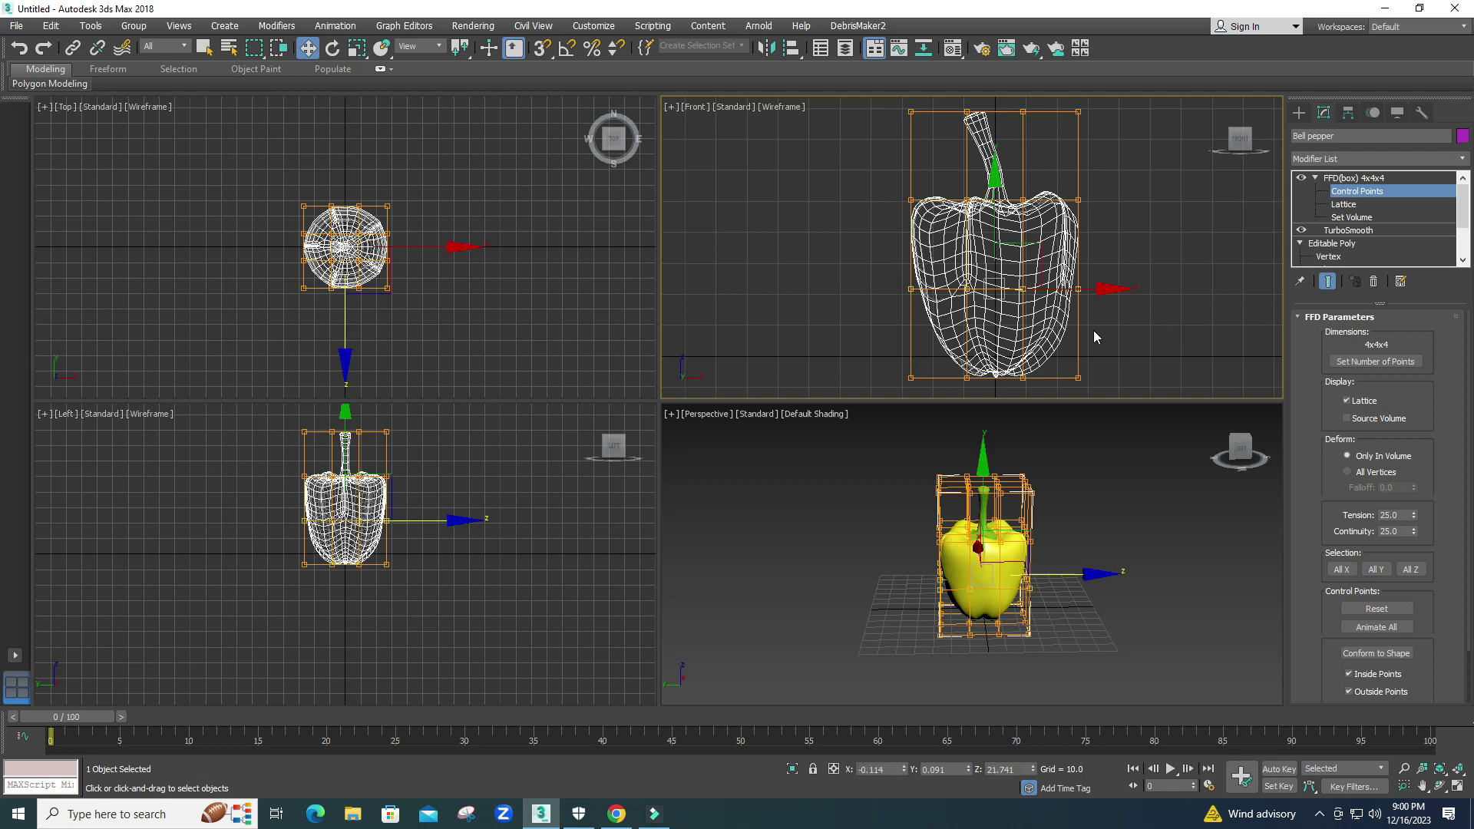
key(r)
drag(1025, 275, 1027, 269)
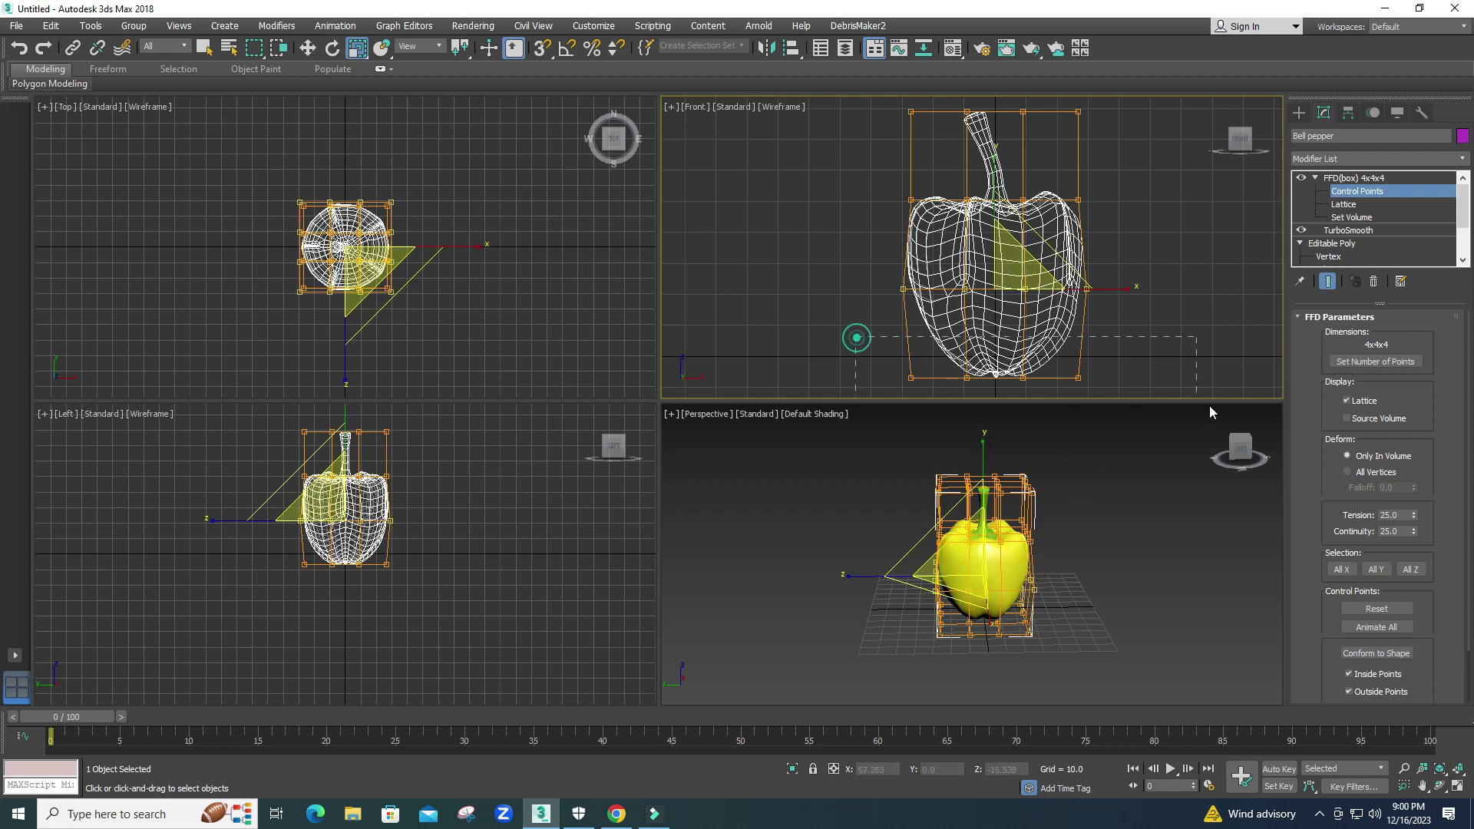
drag(1210, 412, 1209, 412)
drag(1020, 359, 1020, 367)
Raise the second-lowest row of lattice control points slightly in the Front view.
drag(854, 248, 1147, 332)
key(w)
drag(994, 202, 992, 191)
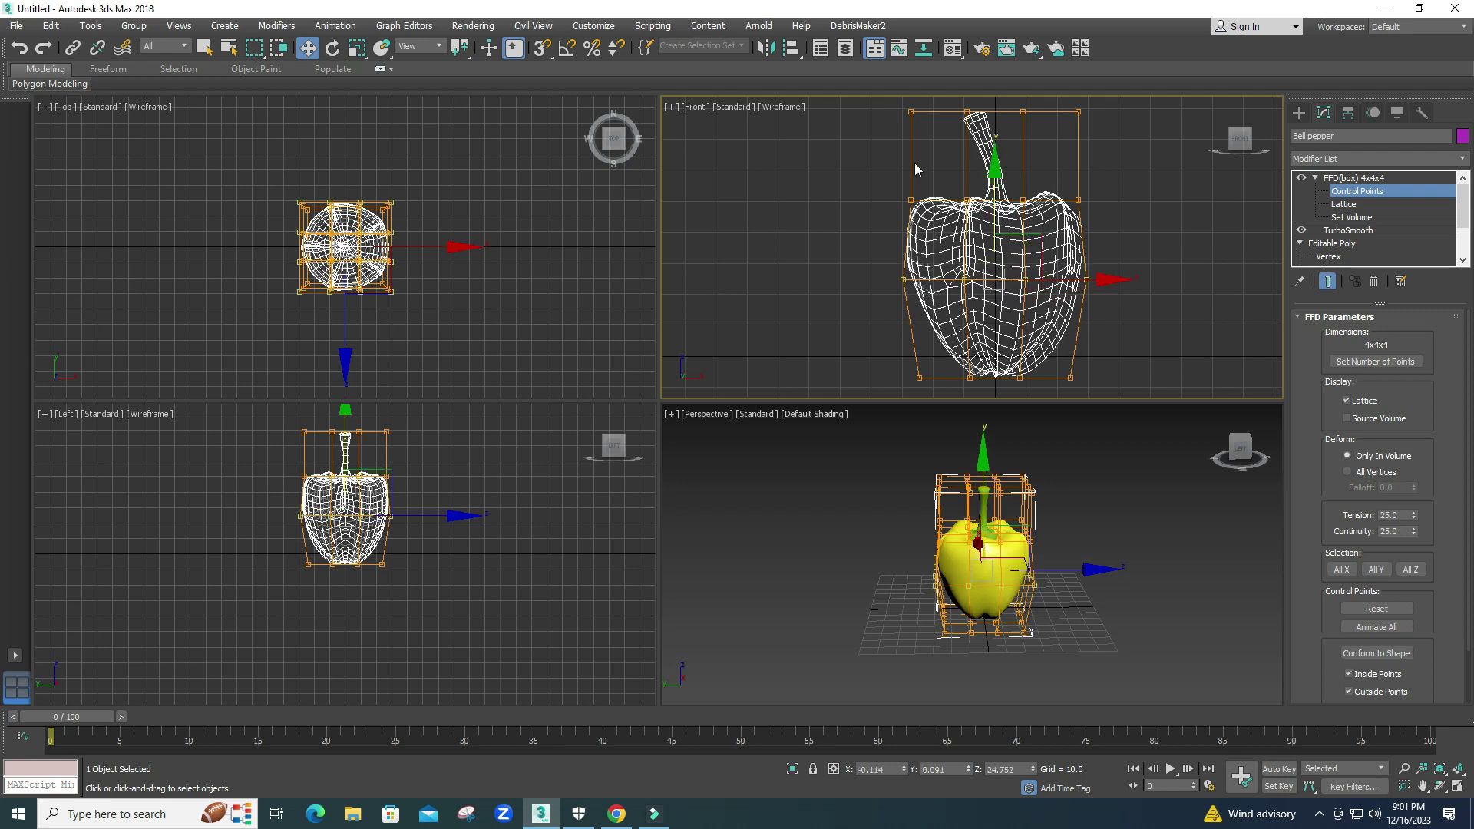
Lower the top row of lattice control points to about Z 72 and tilt it slightly in the Front view.
middle_drag(880, 176, 886, 221)
drag(880, 141, 1118, 177)
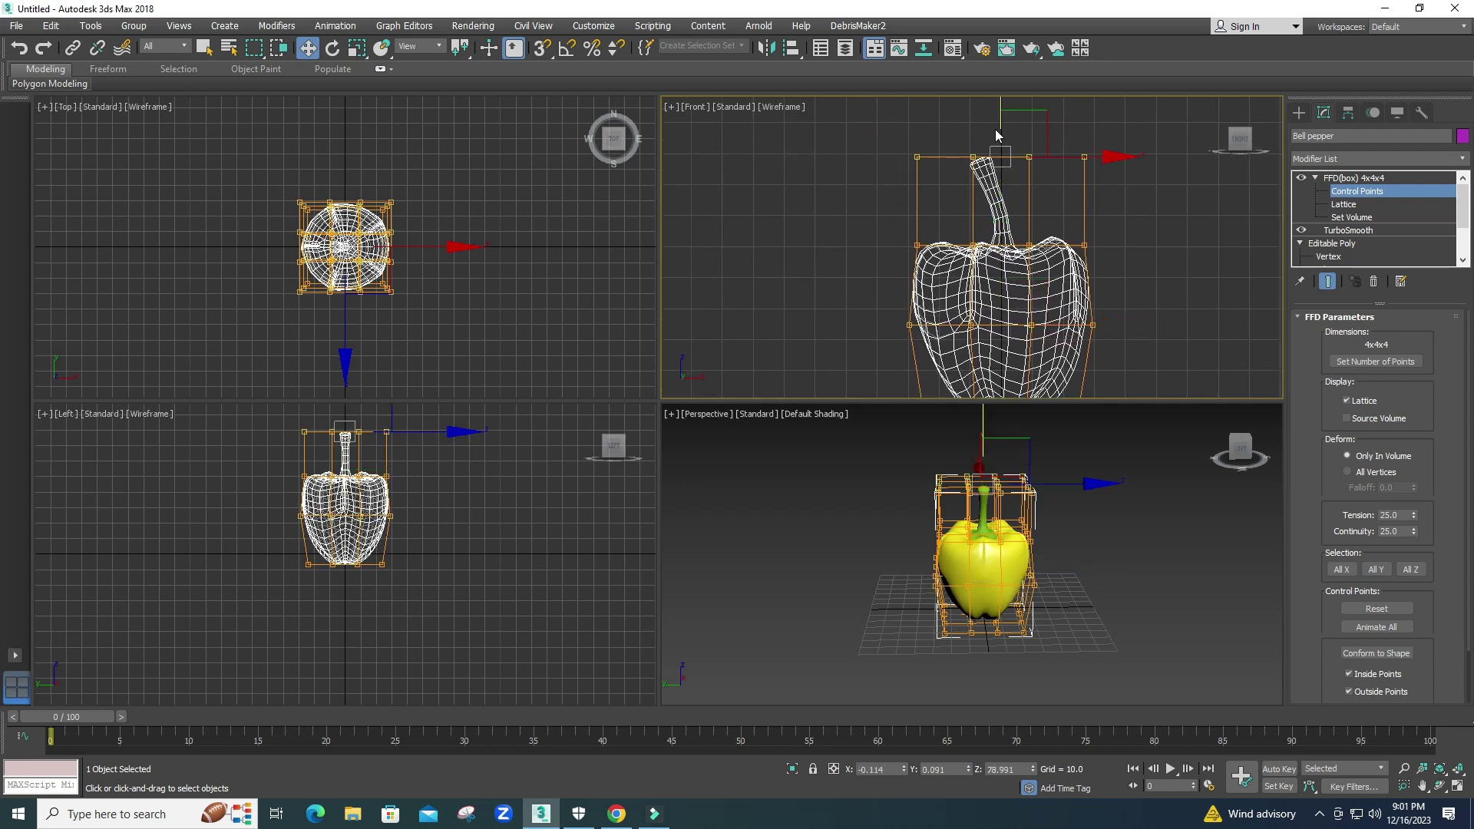
drag(1002, 110, 1009, 131)
key(e)
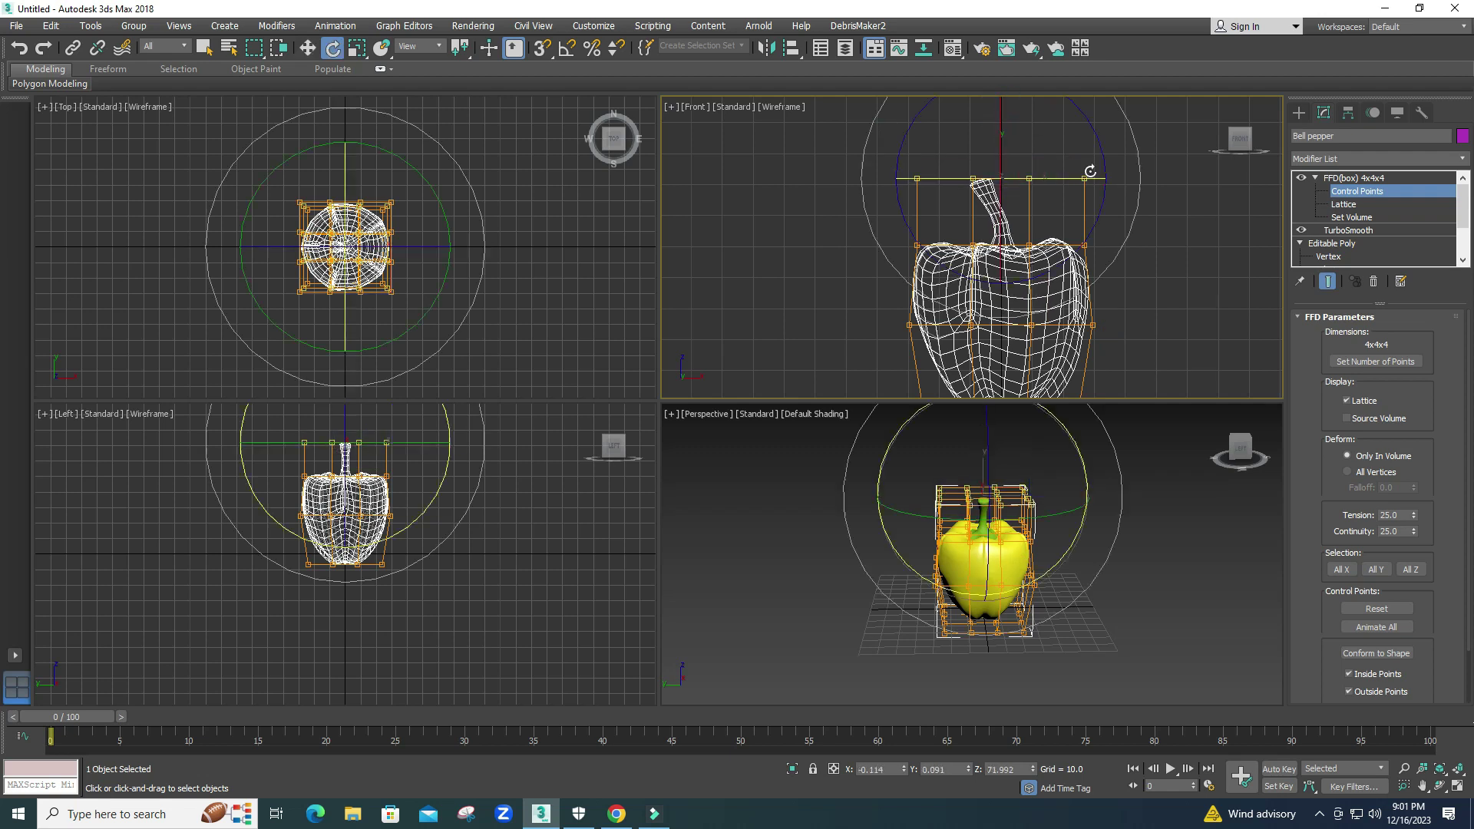
drag(1099, 142, 1094, 132)
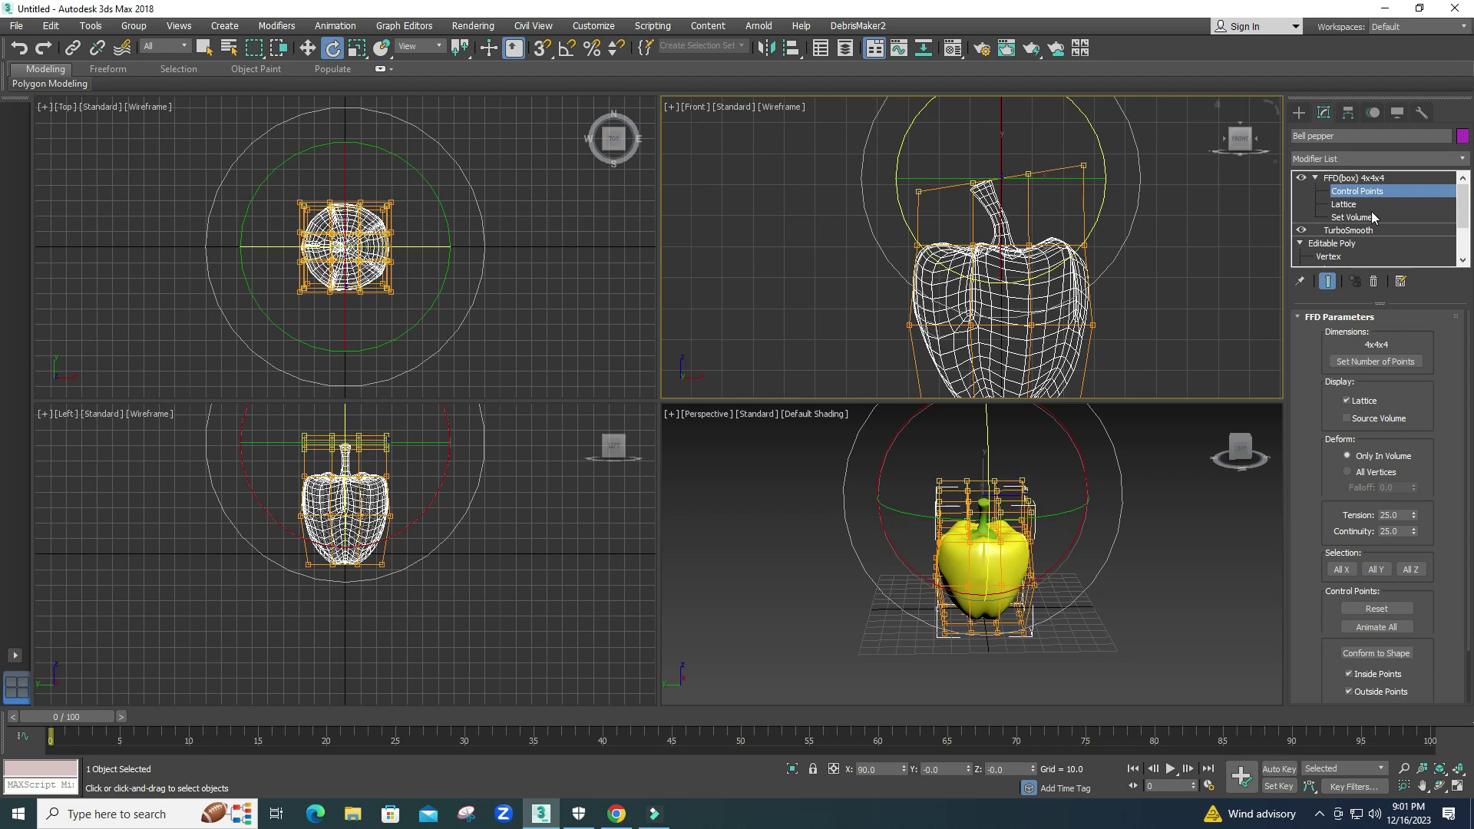
At the Editable Poly's Vertex level, adjust the two mid-stem vertex rings in the Front view to refine the stem's curve.
click(1329, 256)
scroll(1017, 216, up, 3)
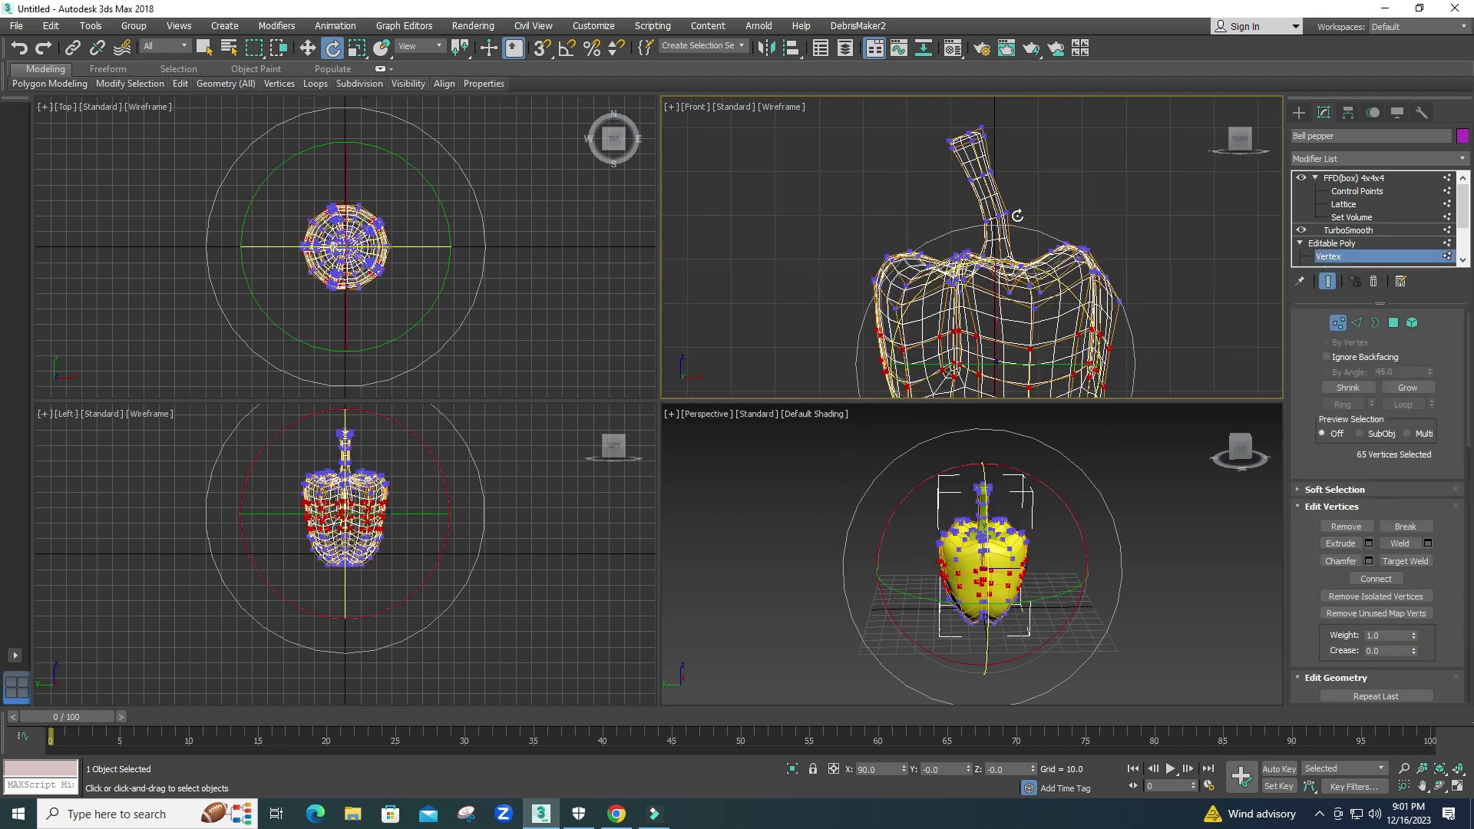
key(w)
drag(1026, 167, 956, 190)
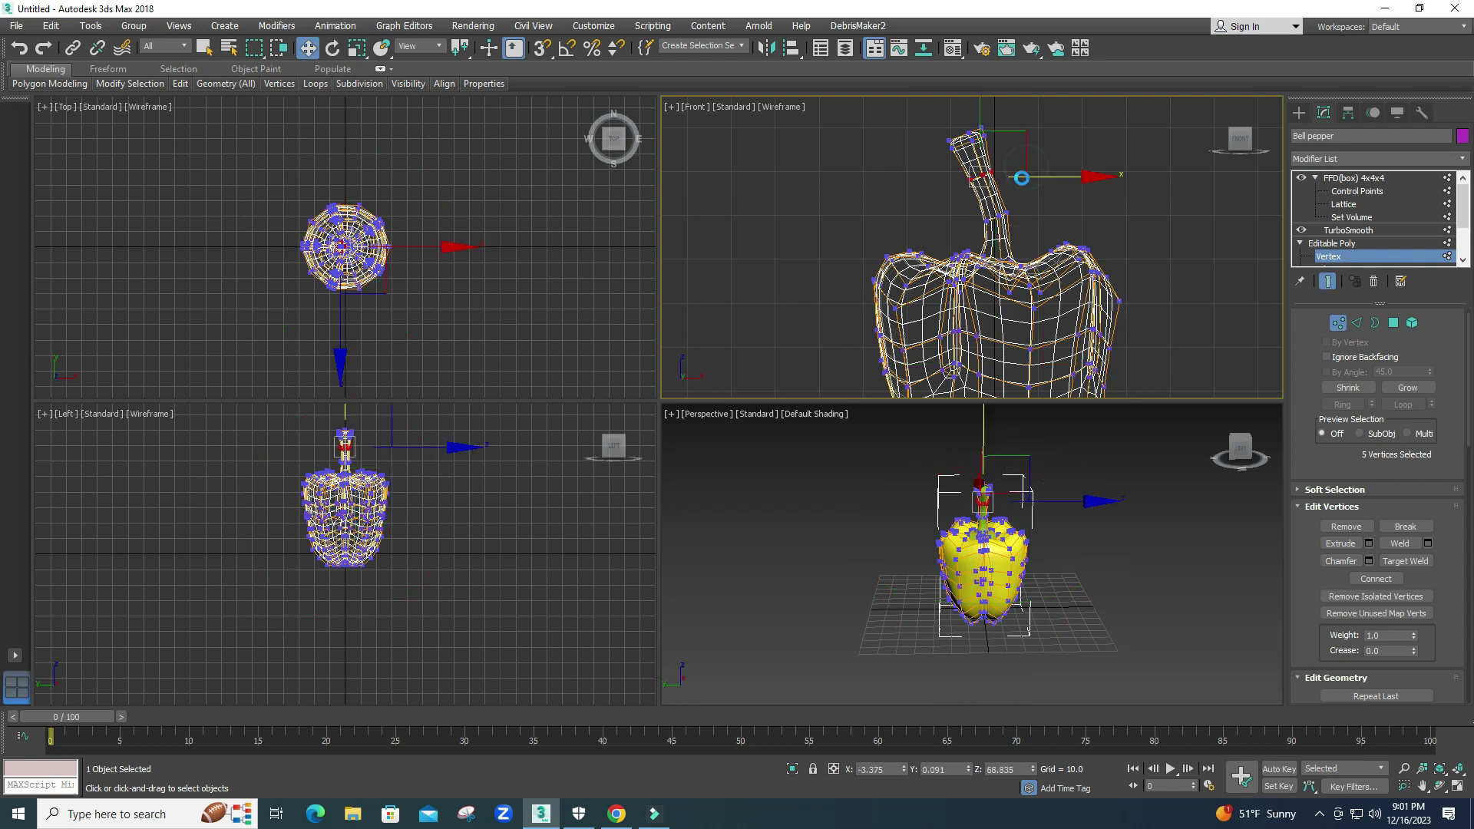
click(1029, 213)
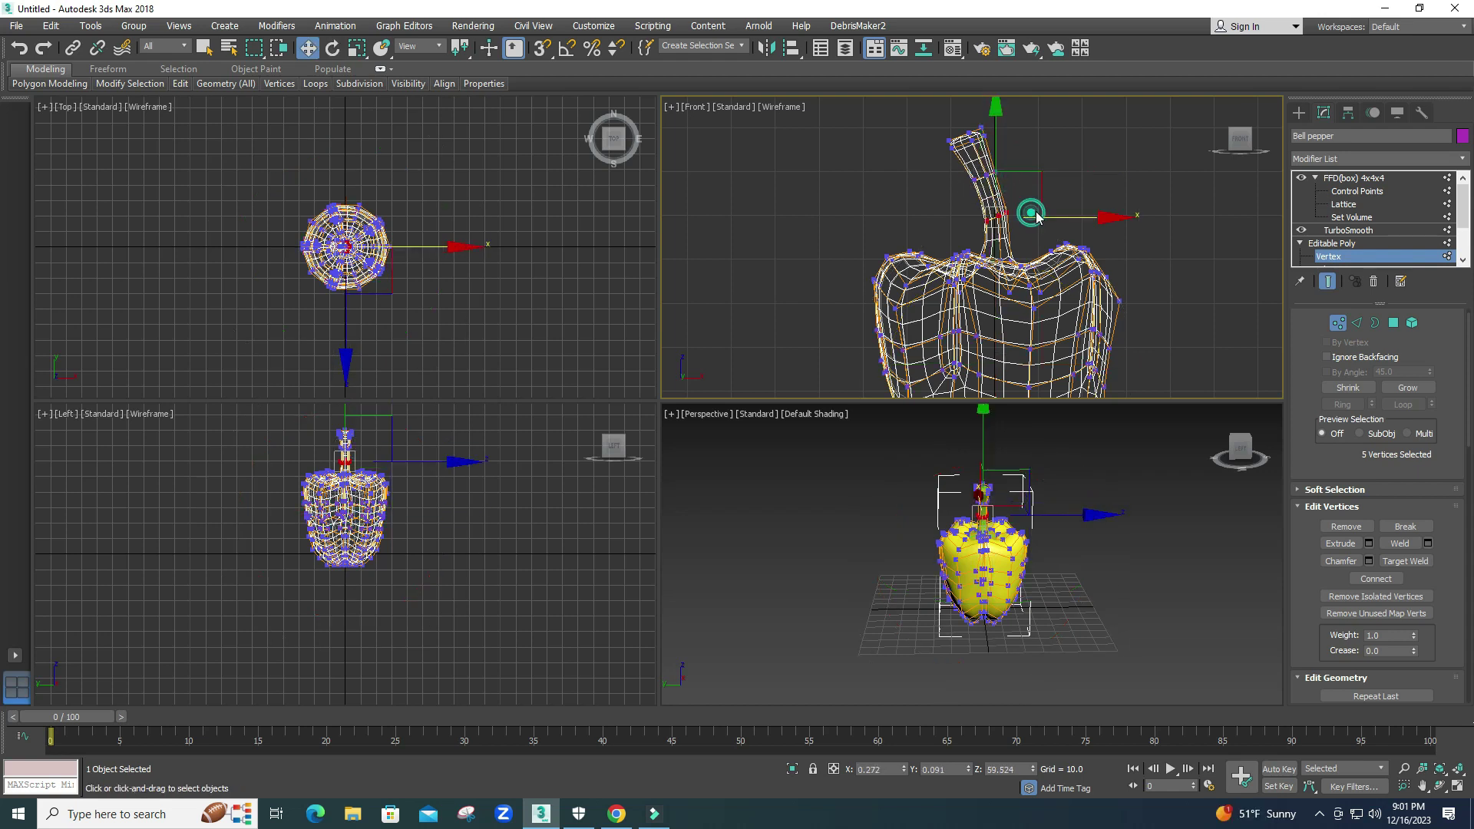
drag(983, 226, 1037, 219)
Leave Vertex level and inspect the reshaped pepper in the enlarged Perspective view.
click(1342, 256)
click(1158, 190)
click(1127, 481)
key(alt+w)
click(697, 423)
alt+middle_drag(831, 499, 730, 477)
key(alt+w)
Reselect the second-lowest row of FFD control points in the Front view and lower it slightly.
scroll(1036, 278, down, 5)
middle_drag(1037, 295, 1011, 243)
scroll(1005, 263, up, 3)
drag(1057, 261, 1044, 264)
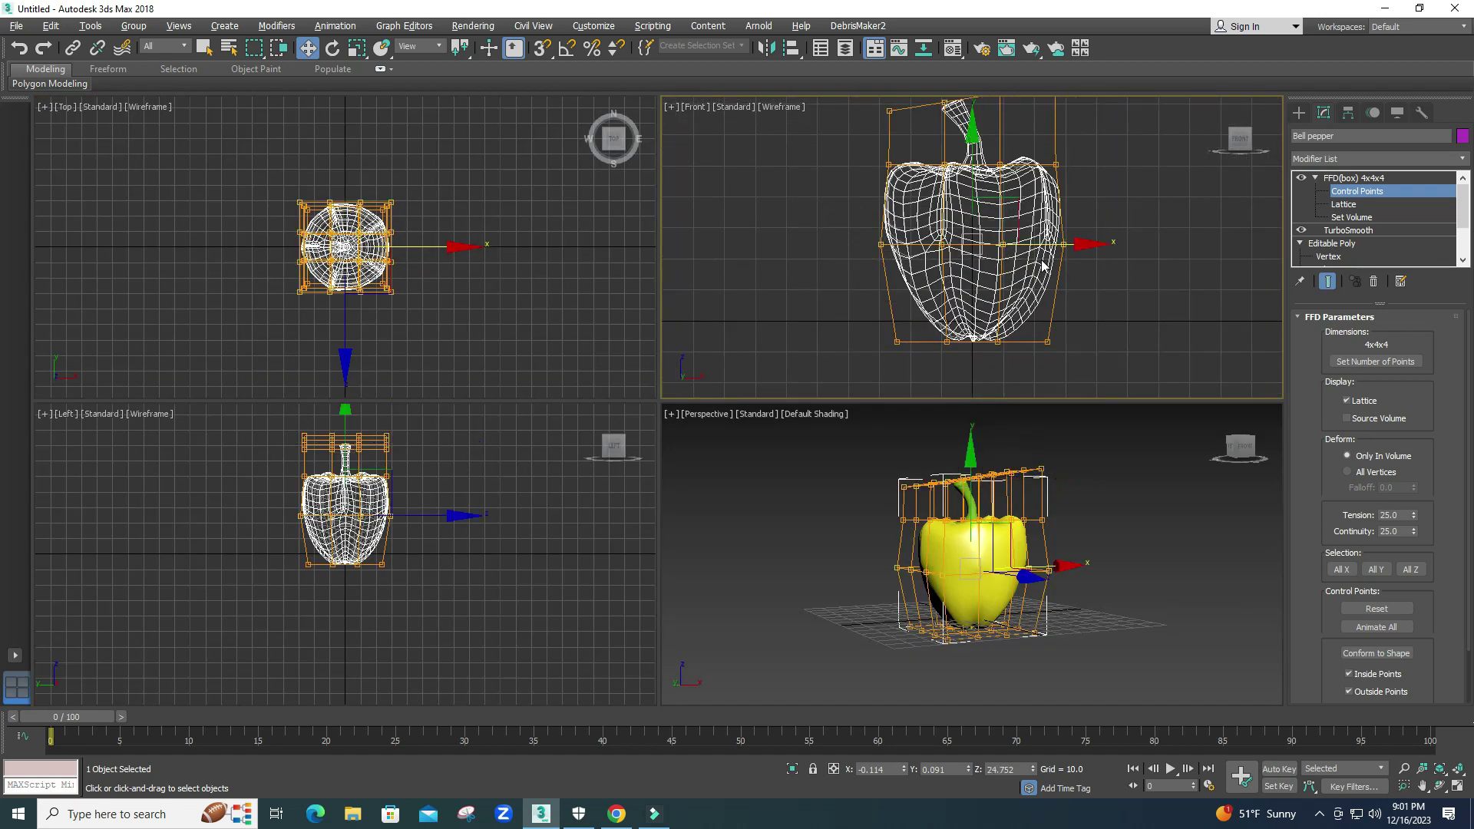
drag(973, 207, 965, 203)
Select the bottom row of FFD control points and scale it outward to broaden the pepper's base.
drag(832, 300, 1133, 390)
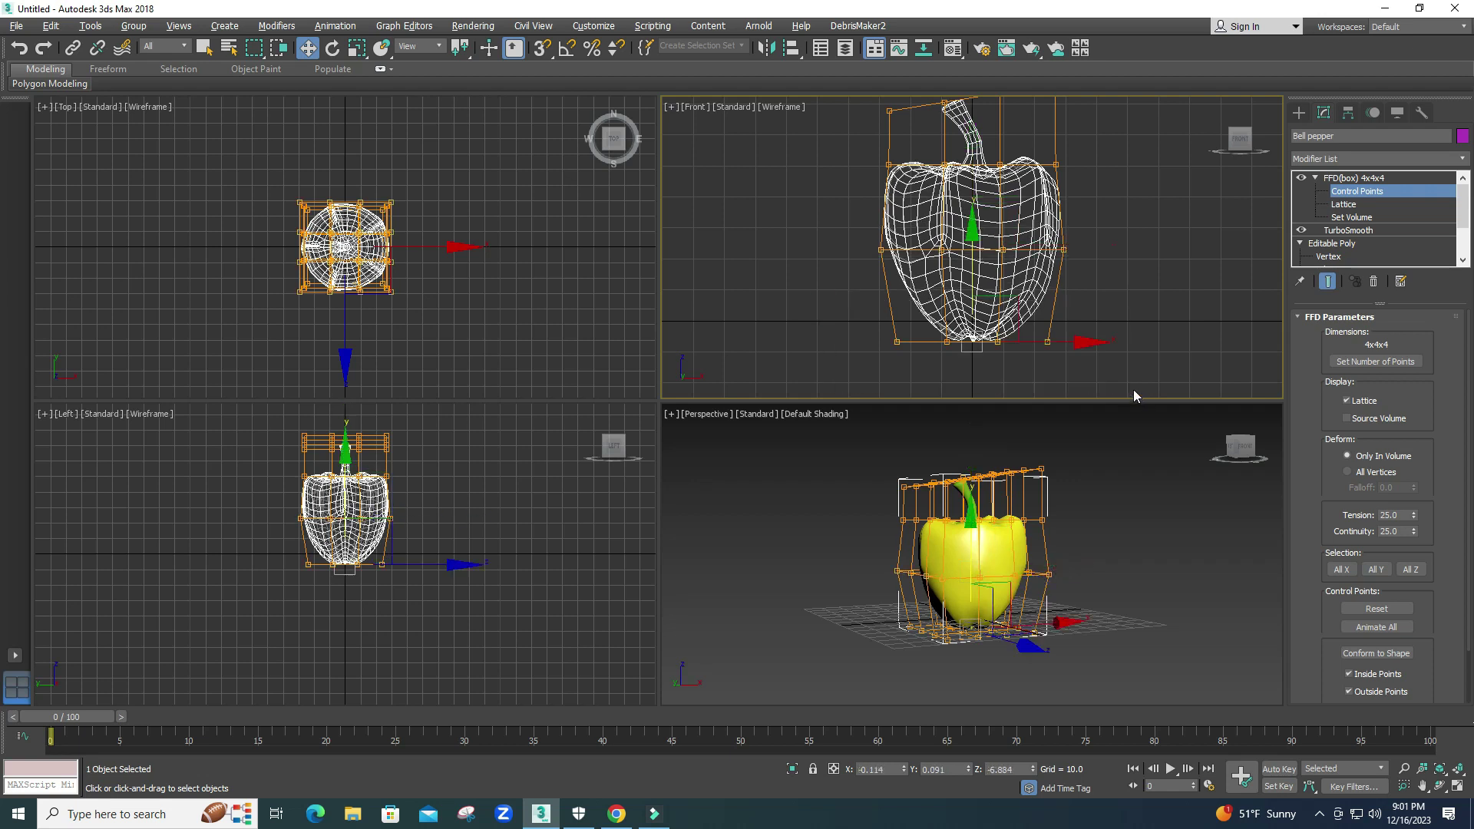
key(r)
drag(995, 345, 996, 316)
alt+middle_drag(932, 546, 996, 559)
Raise the two middle rows of lattice control points slightly in the Front view and return to the FFD(box) level.
key(w)
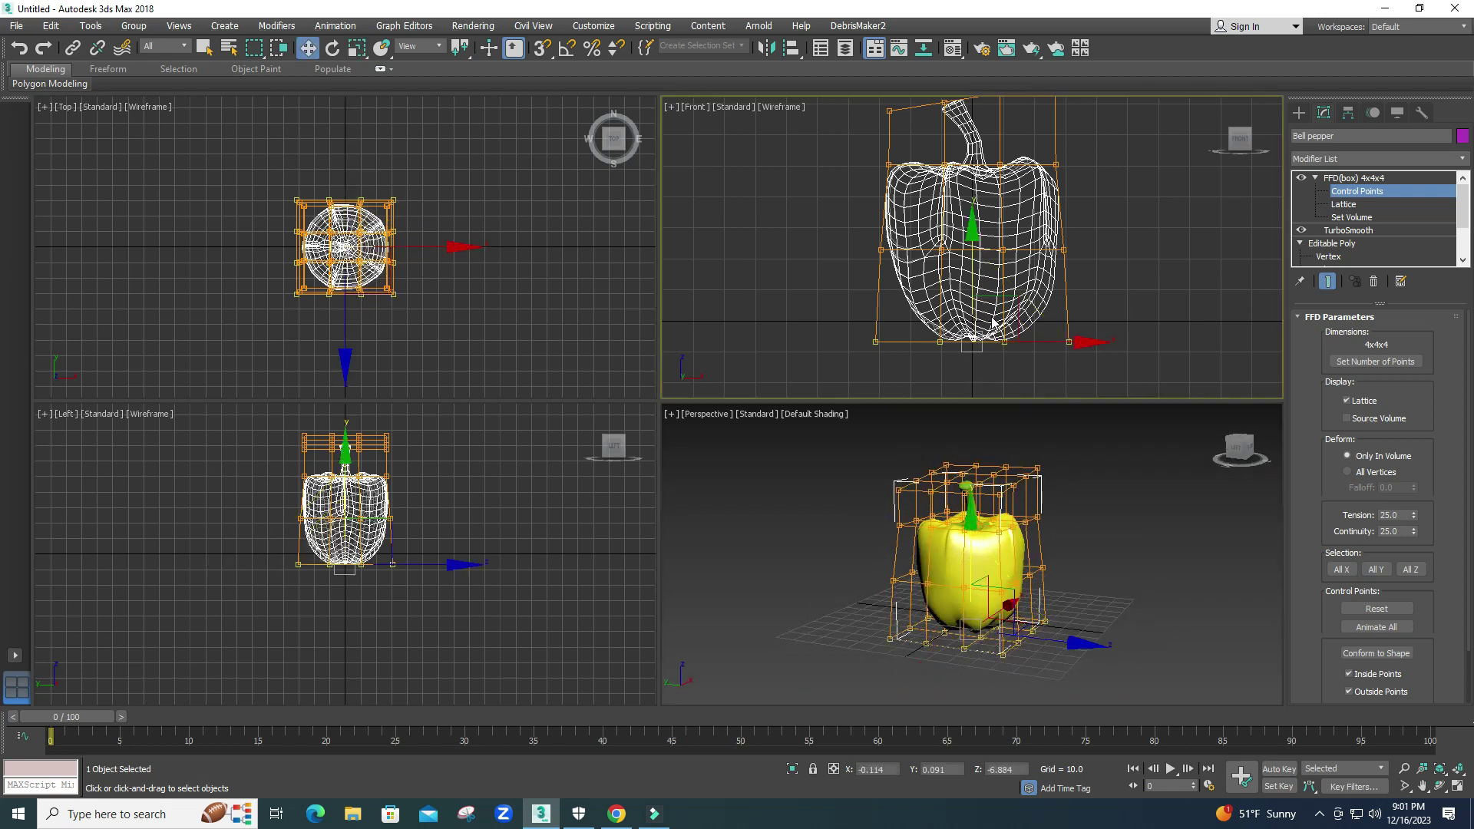
scroll(858, 221, down, 2)
drag(1008, 197, 1098, 280)
drag(934, 129, 934, 117)
click(1353, 177)
Reselect the pepper, collapse its modifier stack from the FFD(box) modifier down, and deselect it.
click(1118, 518)
click(967, 629)
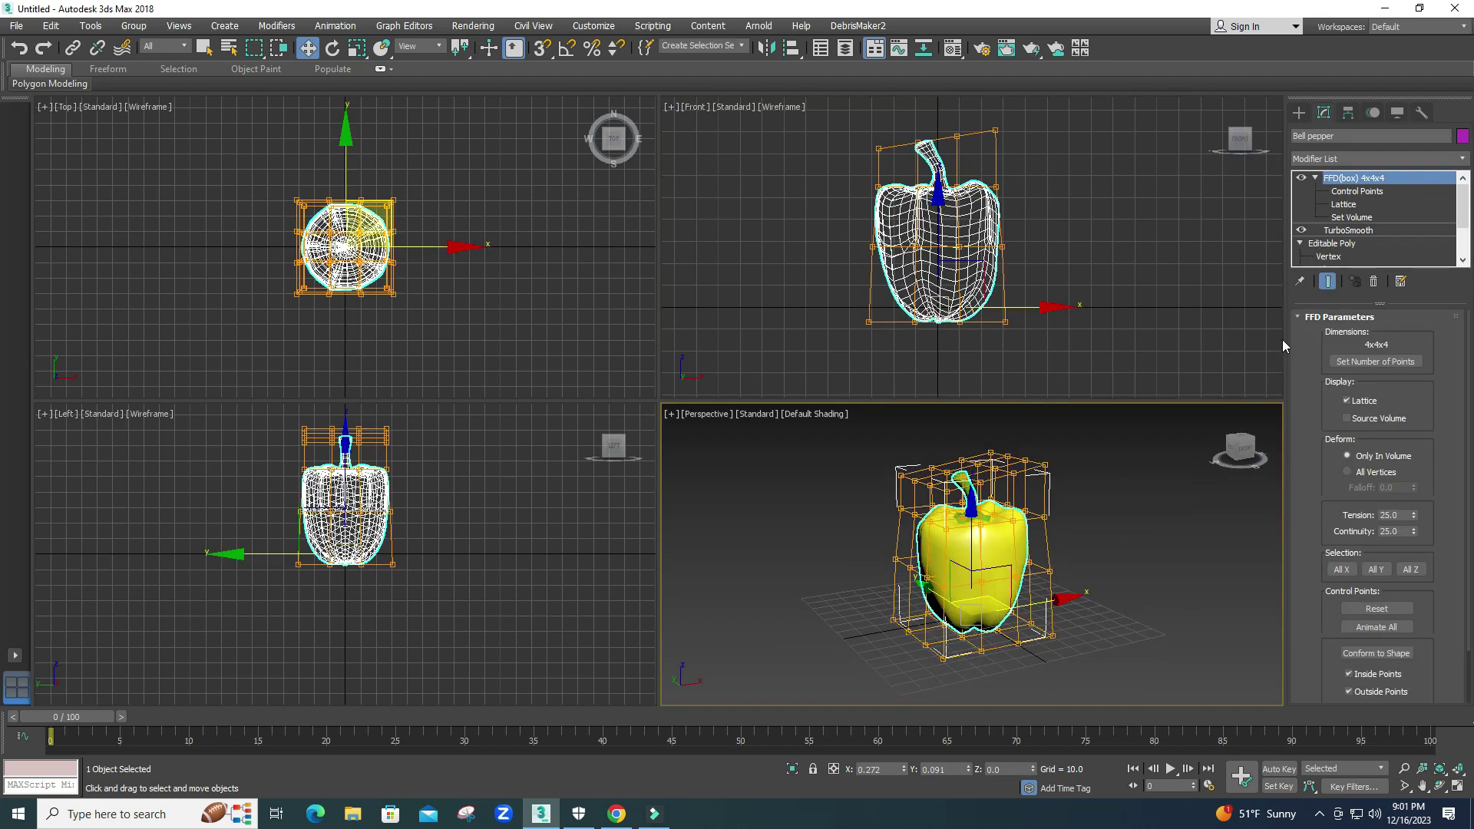
right_click(1374, 180)
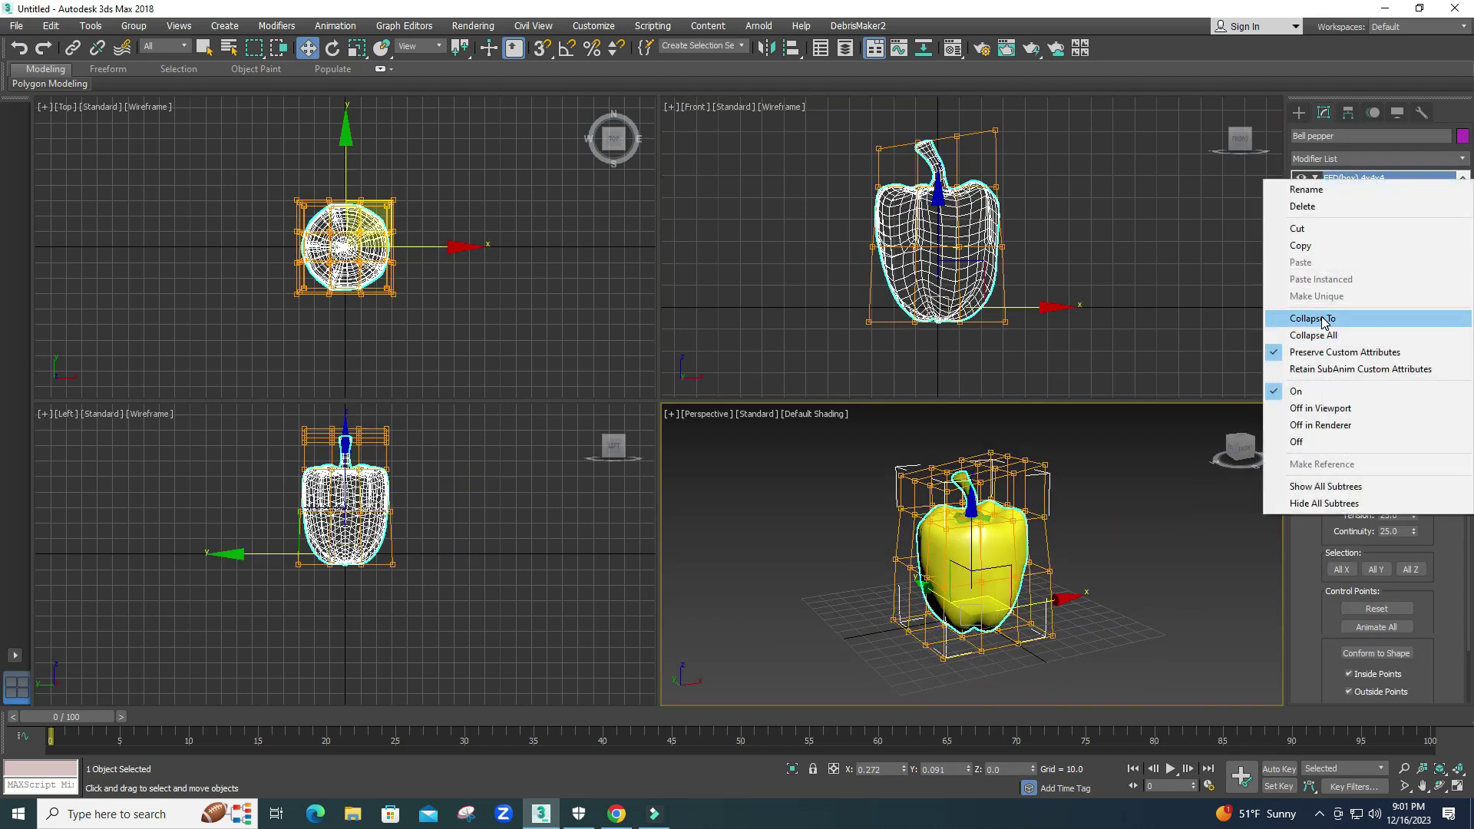
click(1320, 318)
click(808, 469)
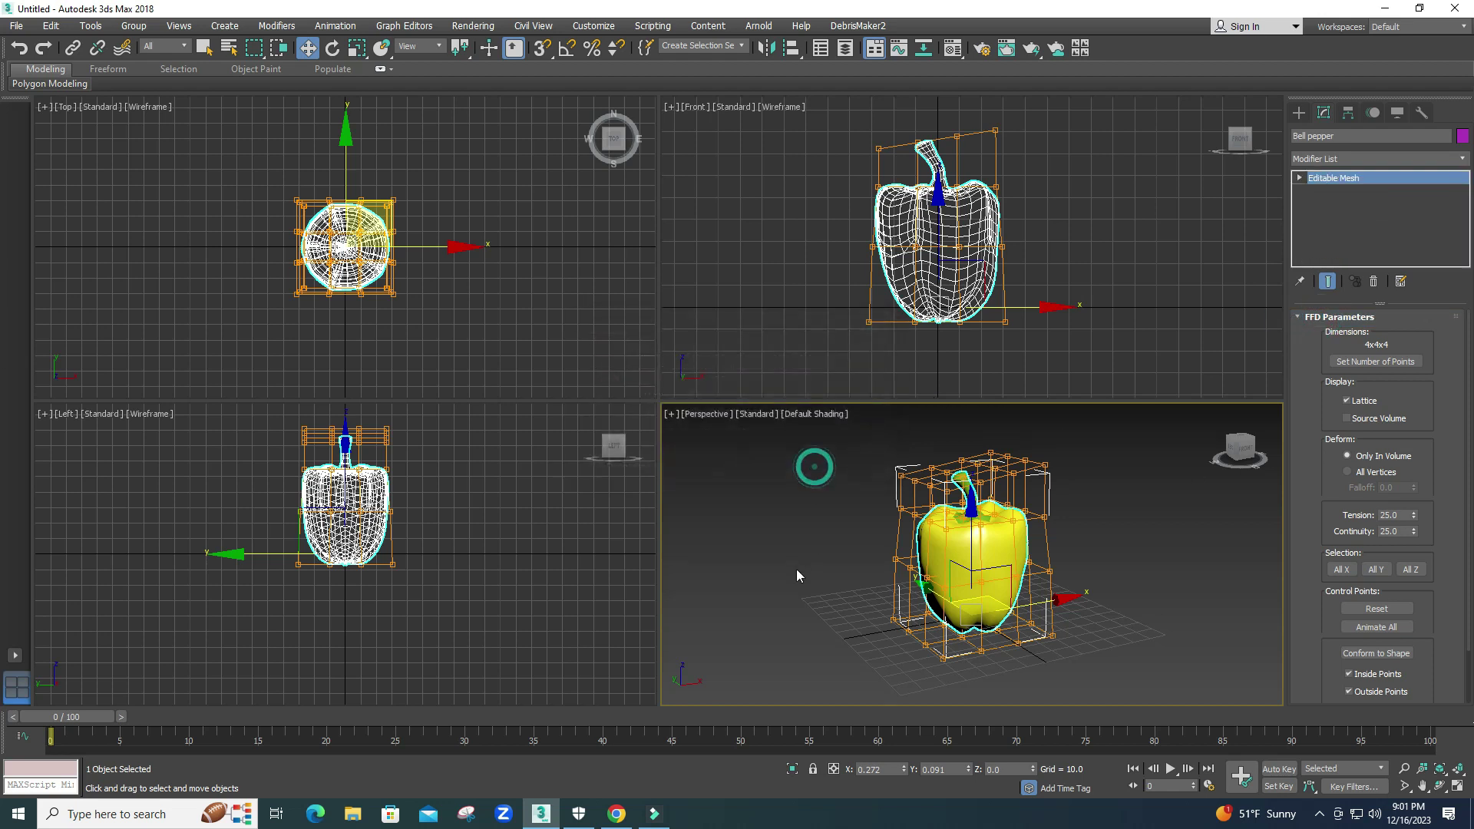
click(780, 596)
Reselect the collapsed pepper and examine its final shape in the Perspective view.
middle_drag(931, 614, 914, 624)
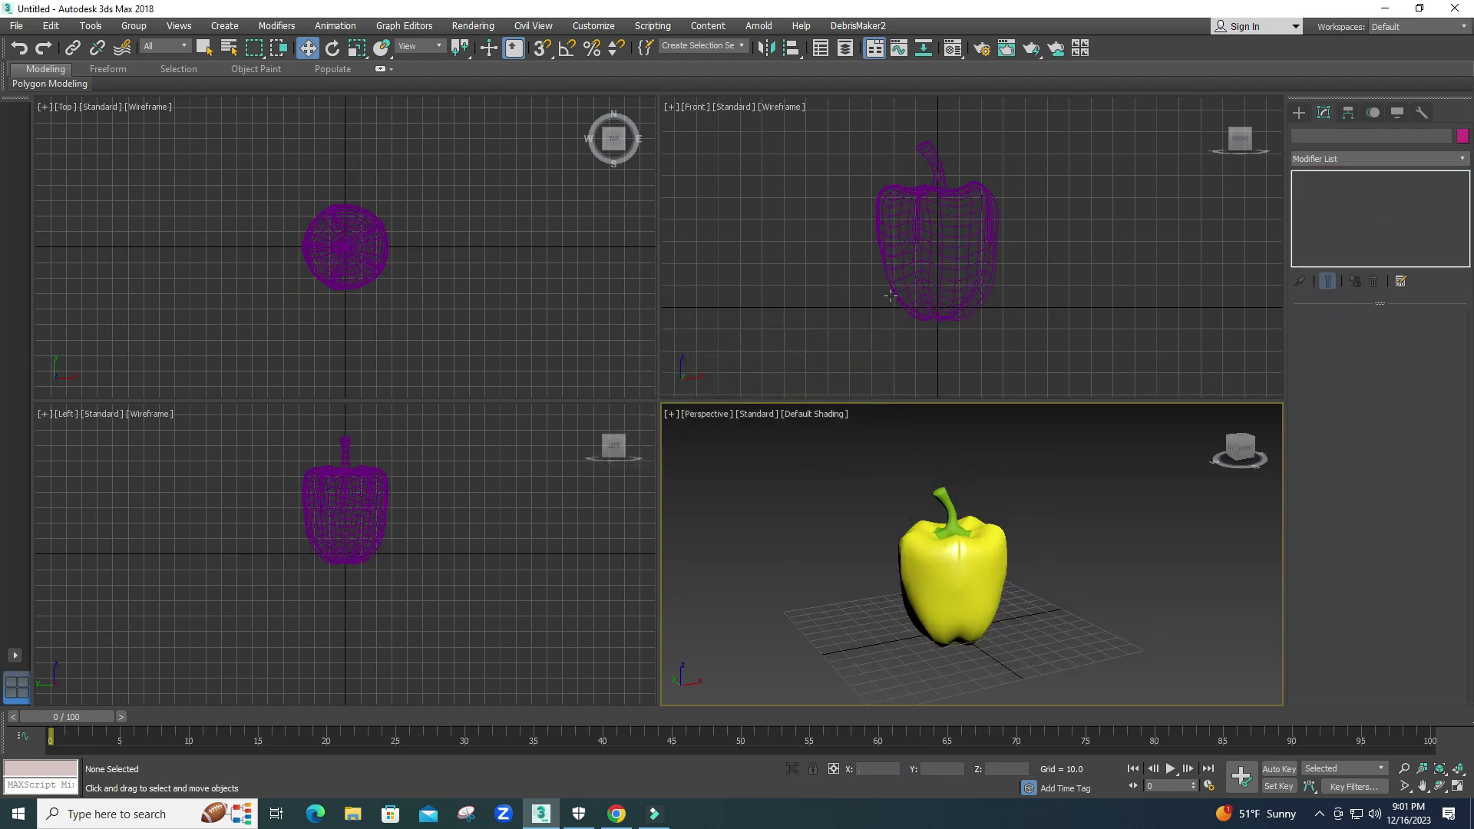
click(988, 609)
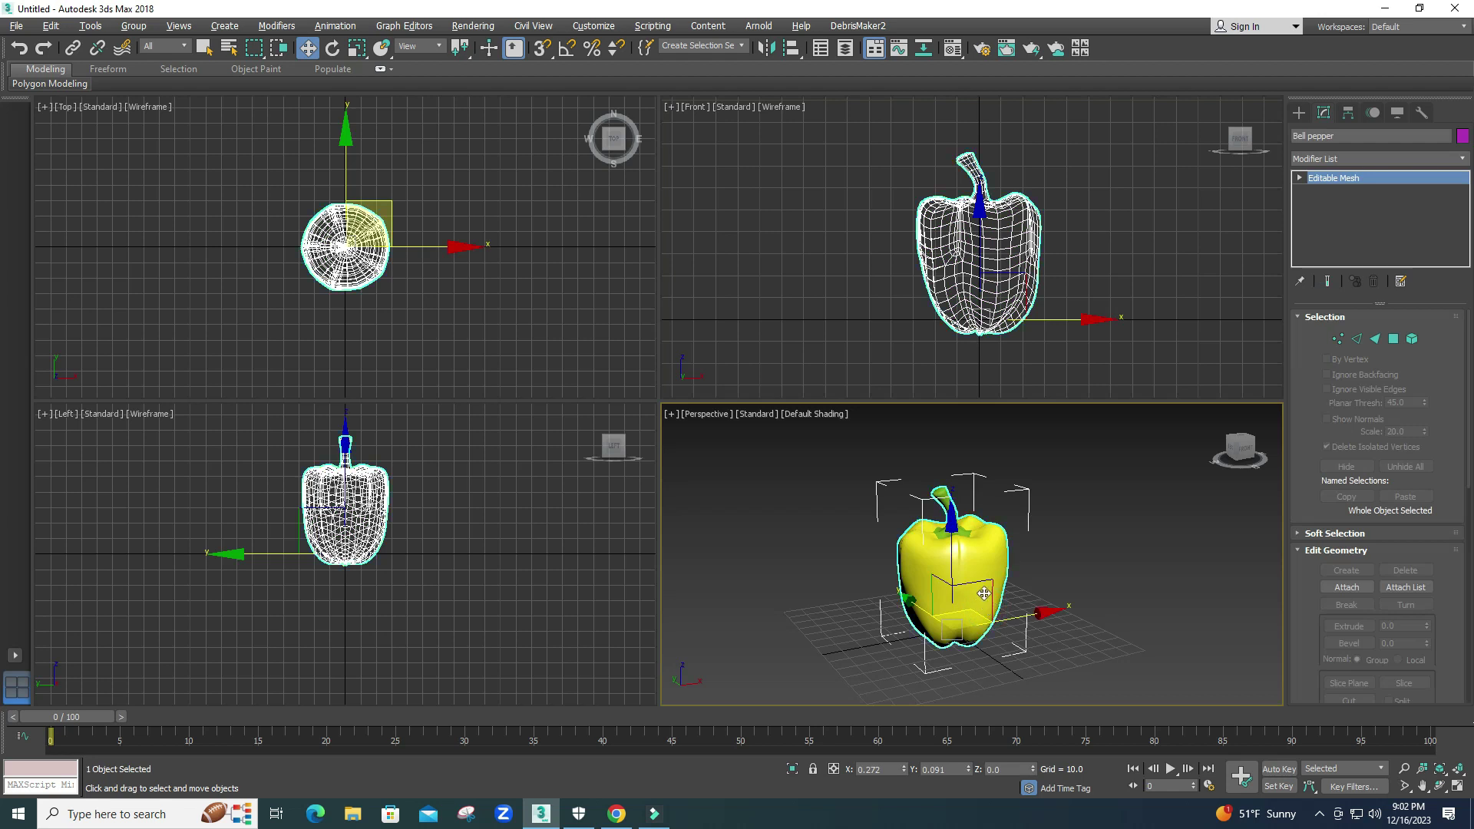
click(1080, 591)
click(984, 570)
alt+middle_drag(1004, 643, 965, 643)
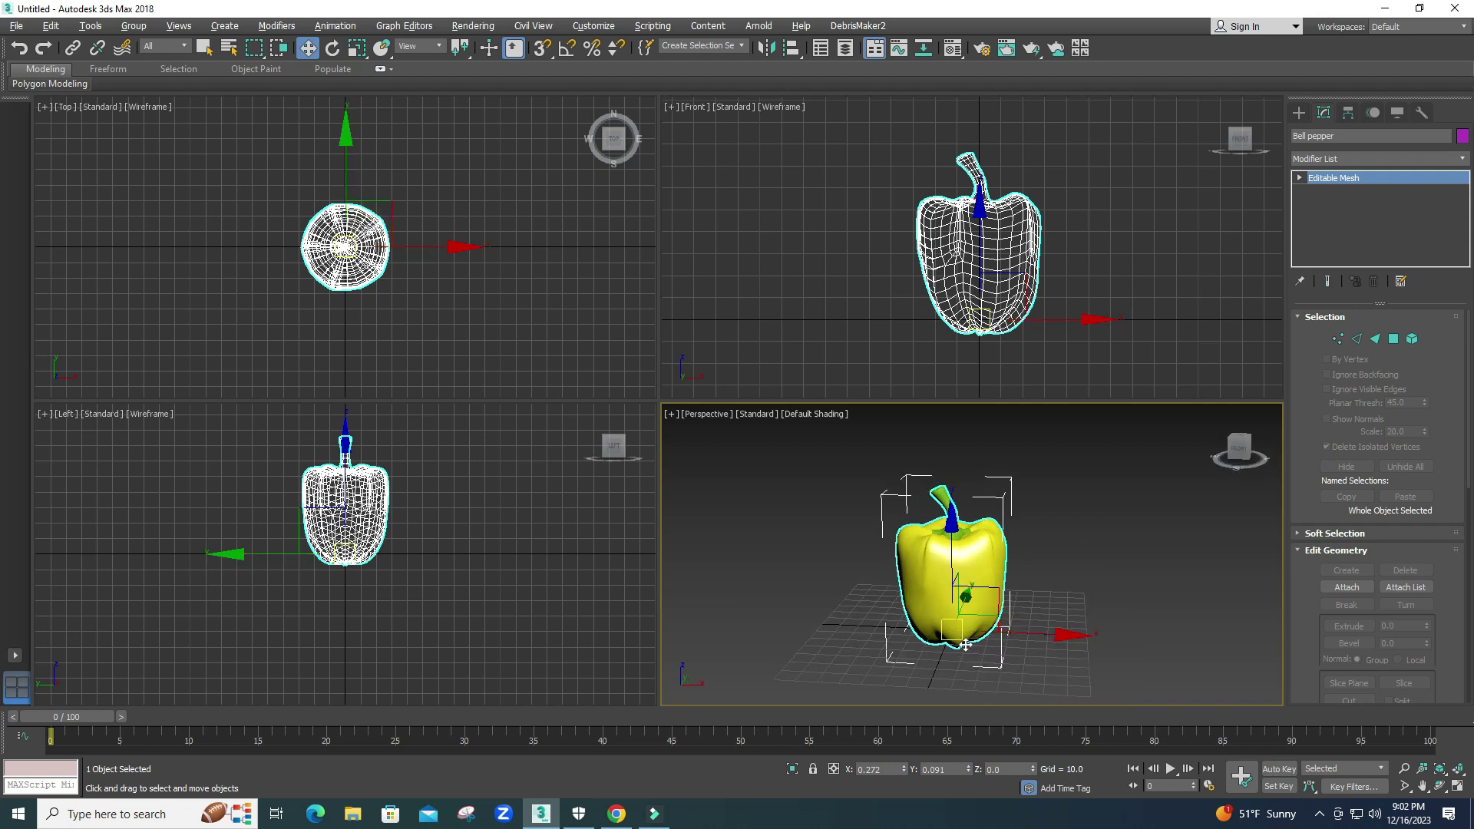